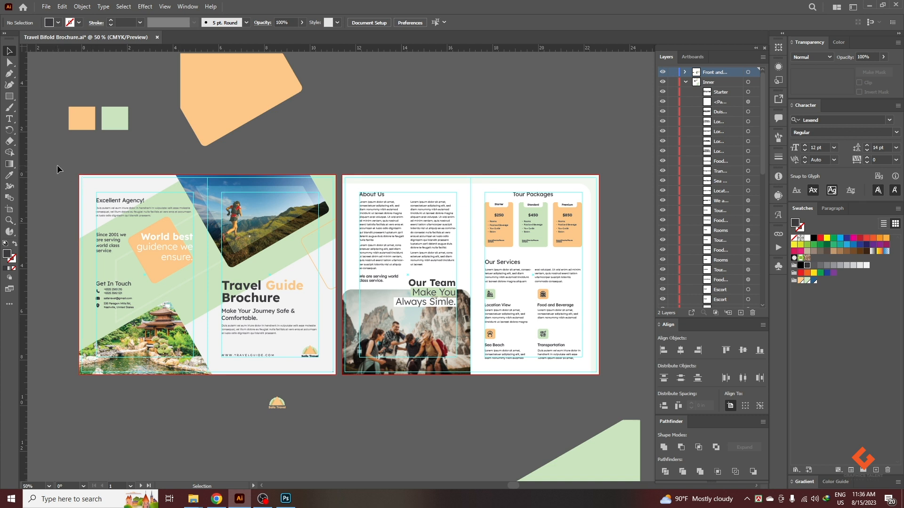
Remove the brochure document's bleed by setting all four sides to 0 in.
{"action": "left_click_drag", "start_coordinate": [58, 165], "coordinate": [608, 378]}
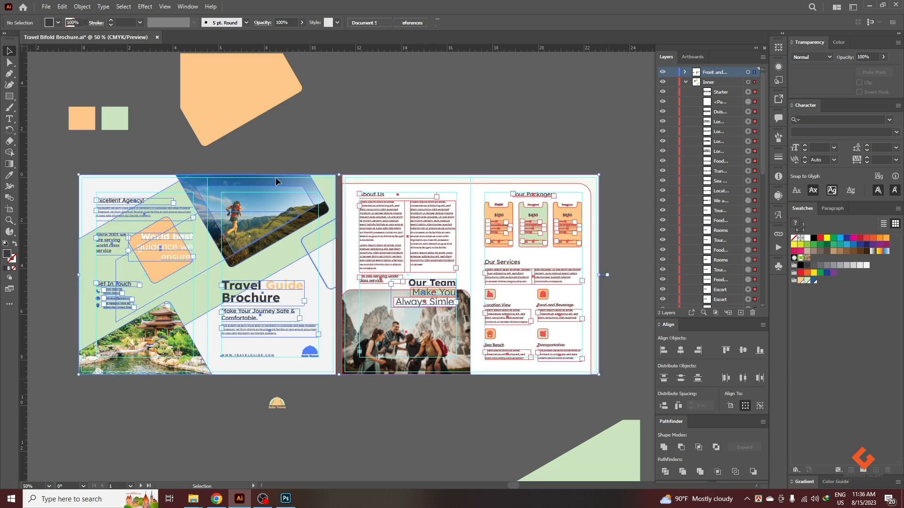
{"action": "left_click", "coordinate": [244, 170]}
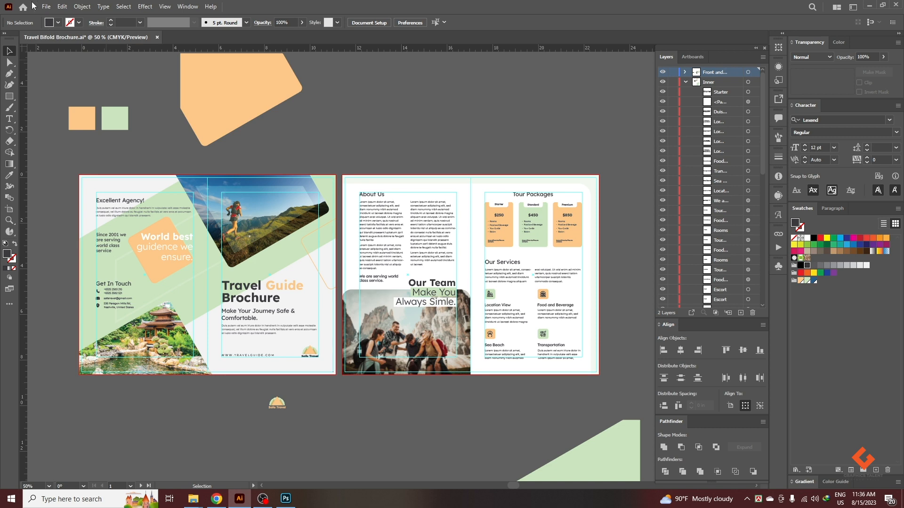
{"action": "left_click", "coordinate": [45, 6]}
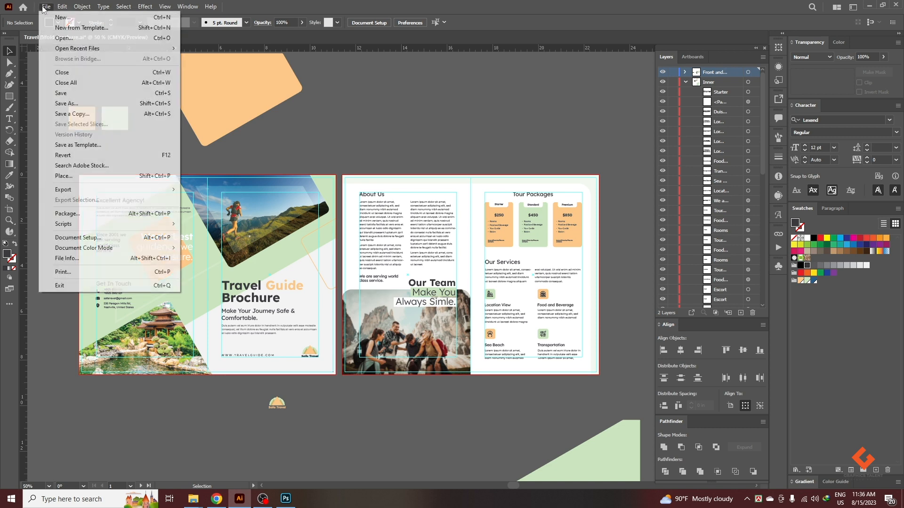
{"action": "left_click", "coordinate": [80, 237]}
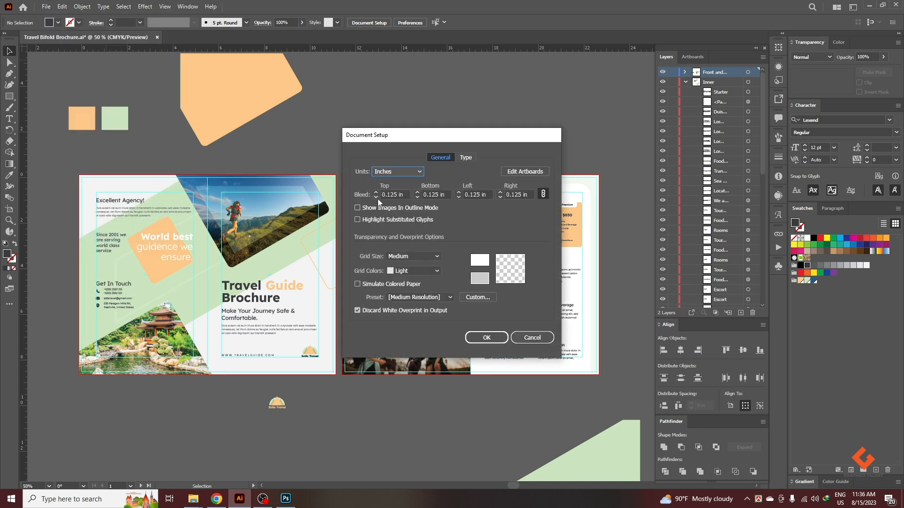
{"action": "left_click", "coordinate": [376, 198]}
{"action": "left_click", "coordinate": [478, 342]}
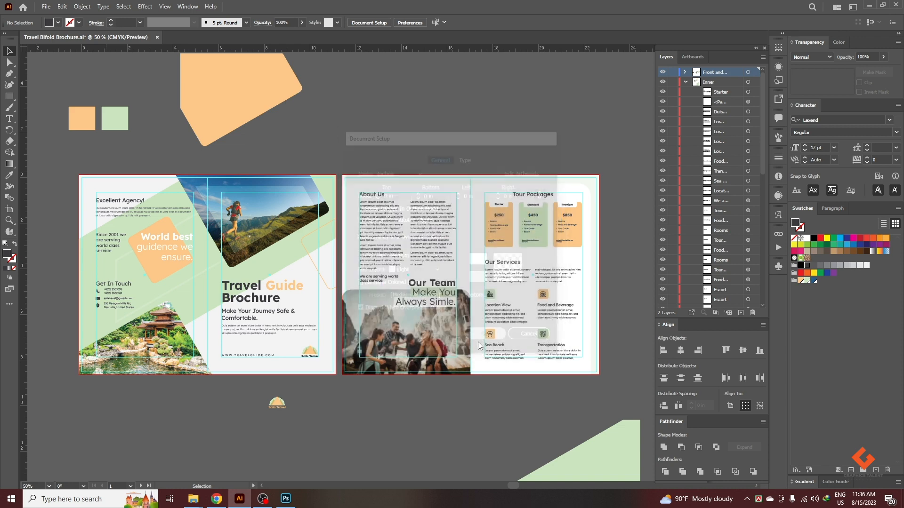
{"action": "left_click", "coordinate": [47, 6]}
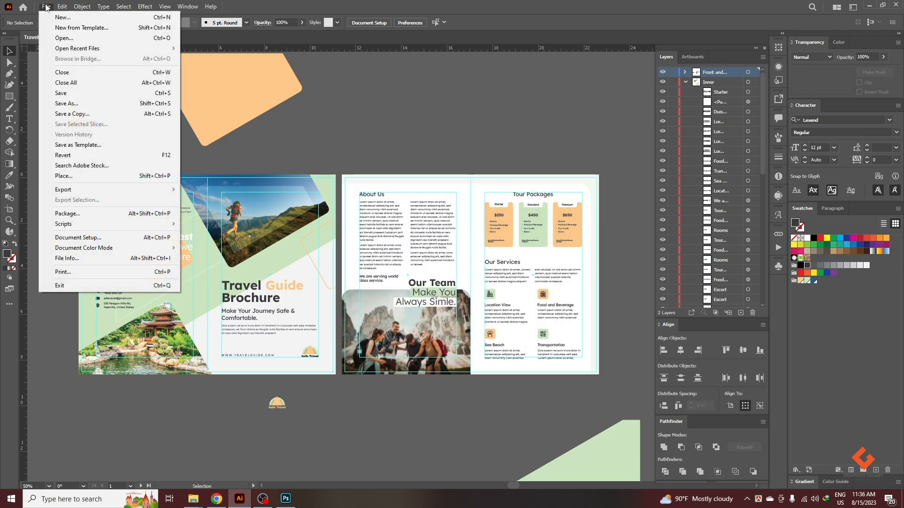
{"action": "mouse_move", "coordinate": [118, 190]}
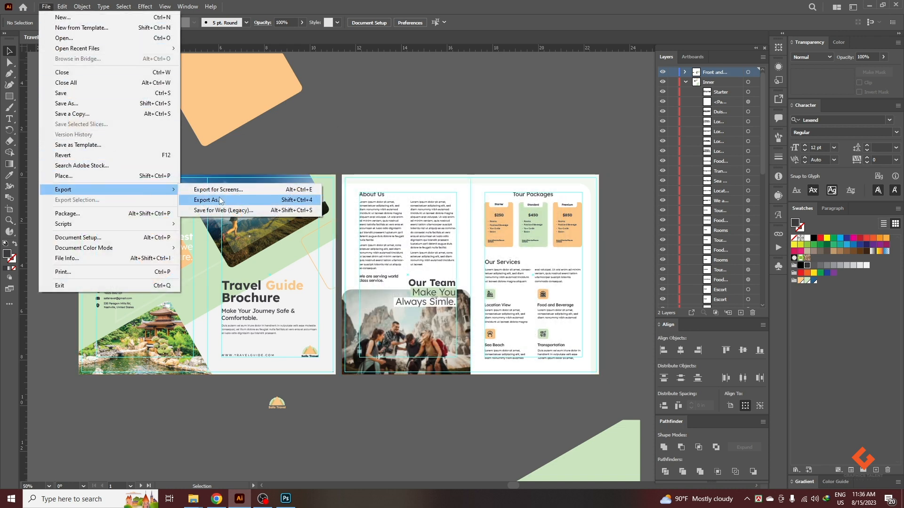
{"action": "left_click", "coordinate": [219, 199]}
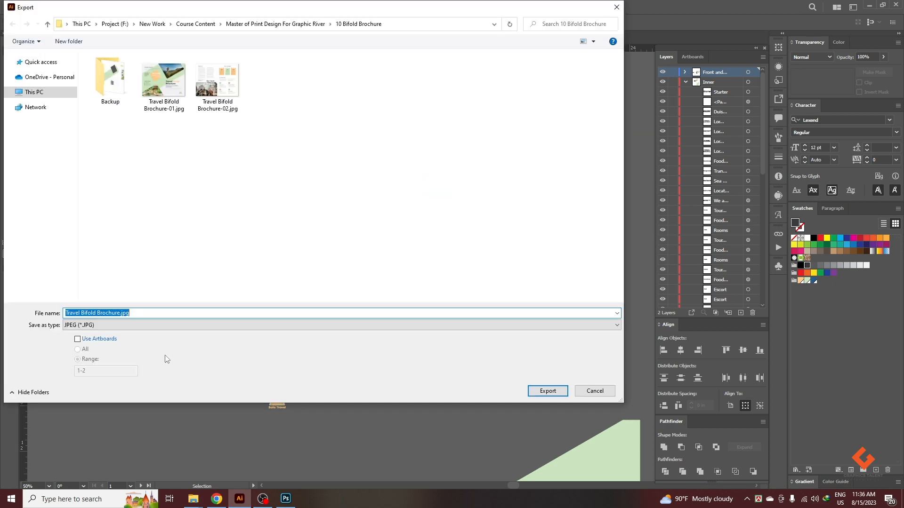
{"action": "left_click", "coordinate": [94, 339]}
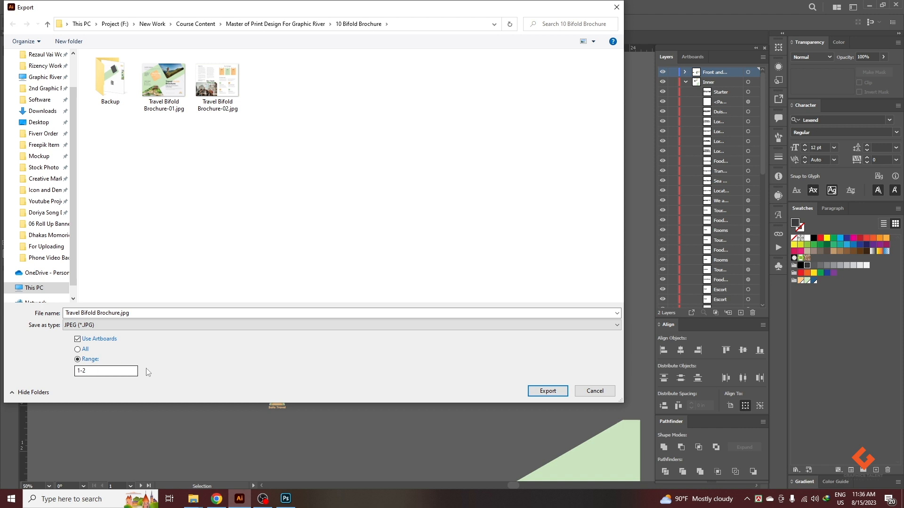
{"action": "left_click", "coordinate": [554, 390]}
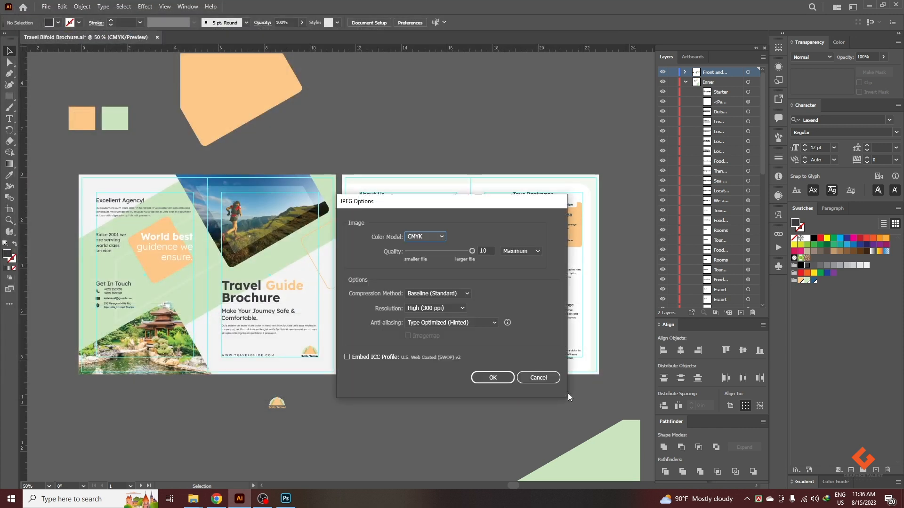
{"action": "left_click", "coordinate": [425, 236]}
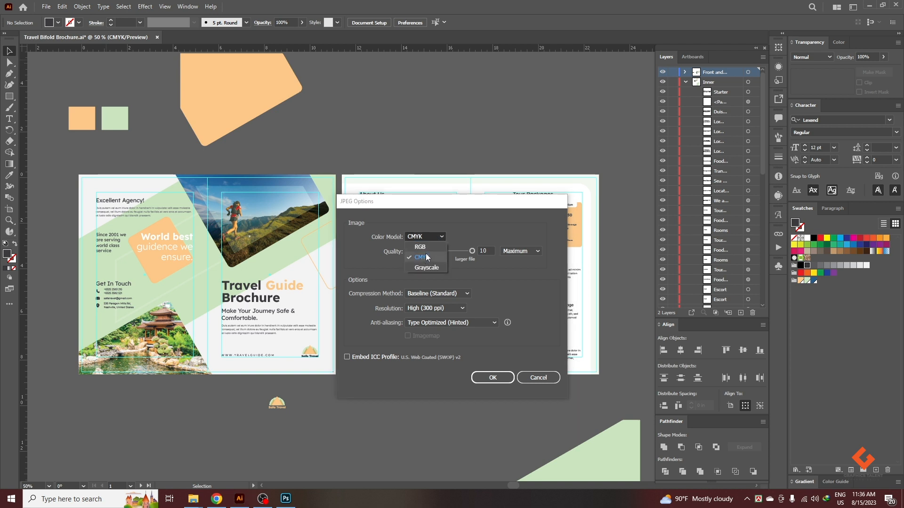
{"action": "left_click", "coordinate": [552, 394]}
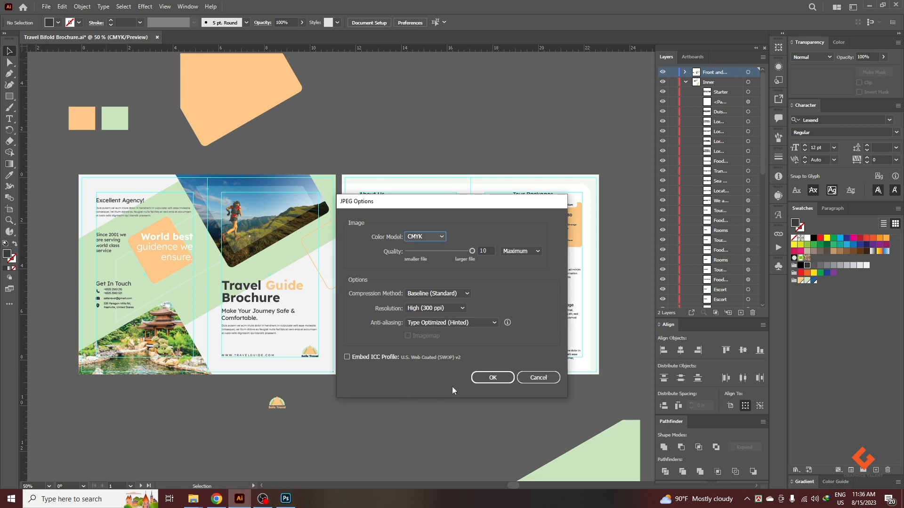
{"action": "left_click", "coordinate": [529, 378]}
Open Travel Bifold Brochure-01.jpg from the 10 Bifold Brochure folder as a new document in Photoshop.
{"action": "left_click", "coordinate": [286, 500]}
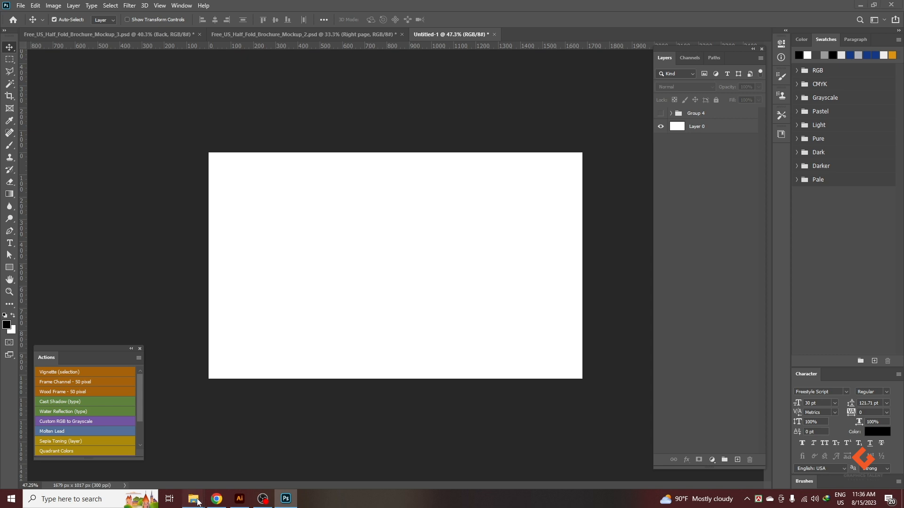
{"action": "mouse_move", "coordinate": [193, 498]}
{"action": "left_click", "coordinate": [242, 454]}
{"action": "left_click", "coordinate": [259, 138]}
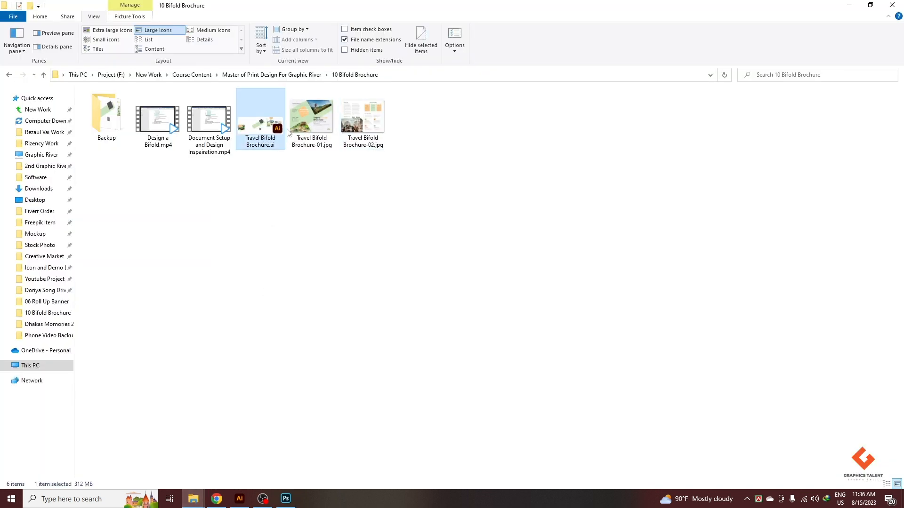
{"action": "left_click", "coordinate": [303, 134]}
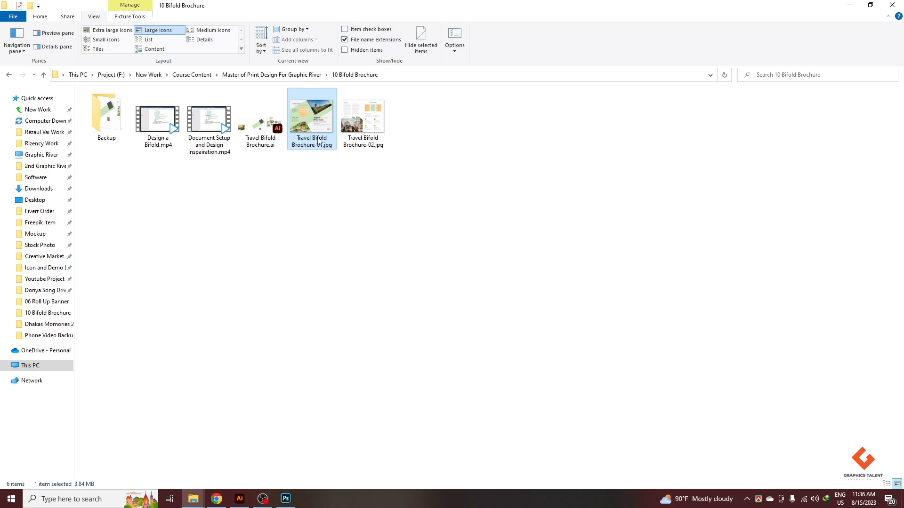
{"action": "left_click", "coordinate": [326, 211]}
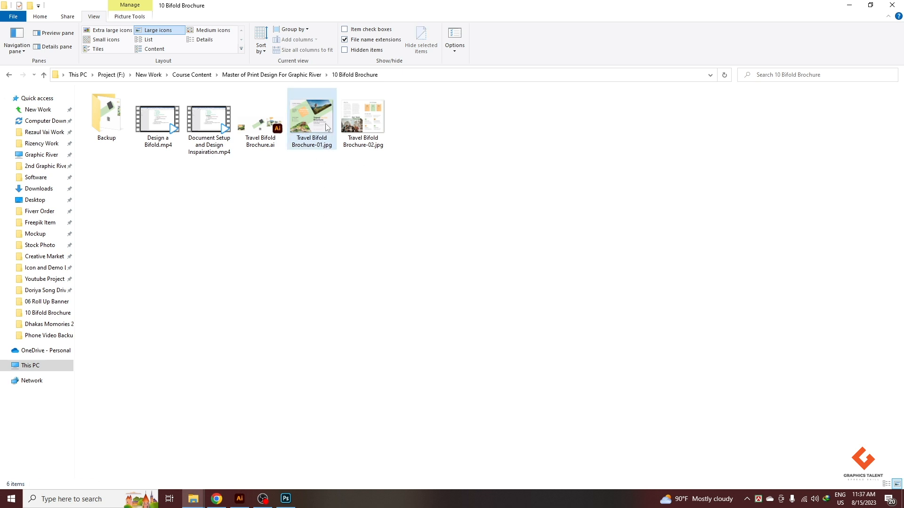
{"action": "left_click_drag", "start_coordinate": [318, 112], "coordinate": [253, 419]}
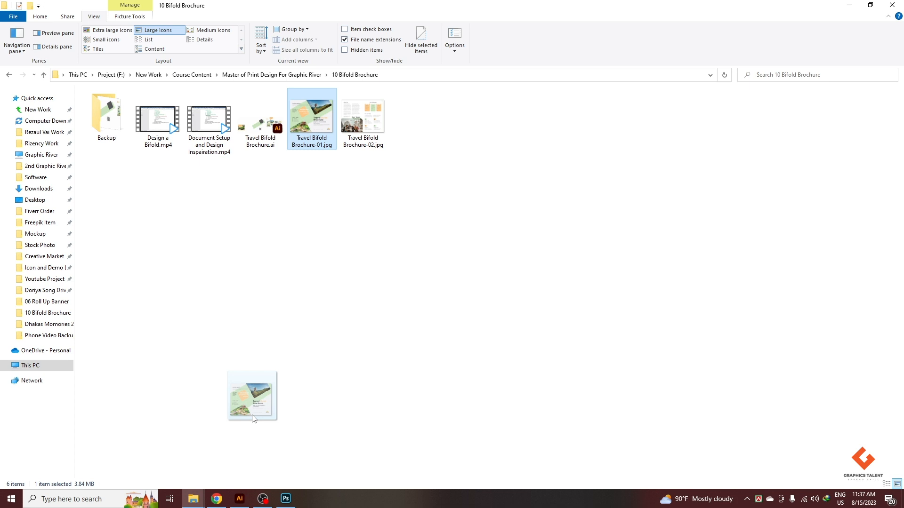
{"action": "left_click_drag", "start_coordinate": [253, 418], "coordinate": [535, 38]}
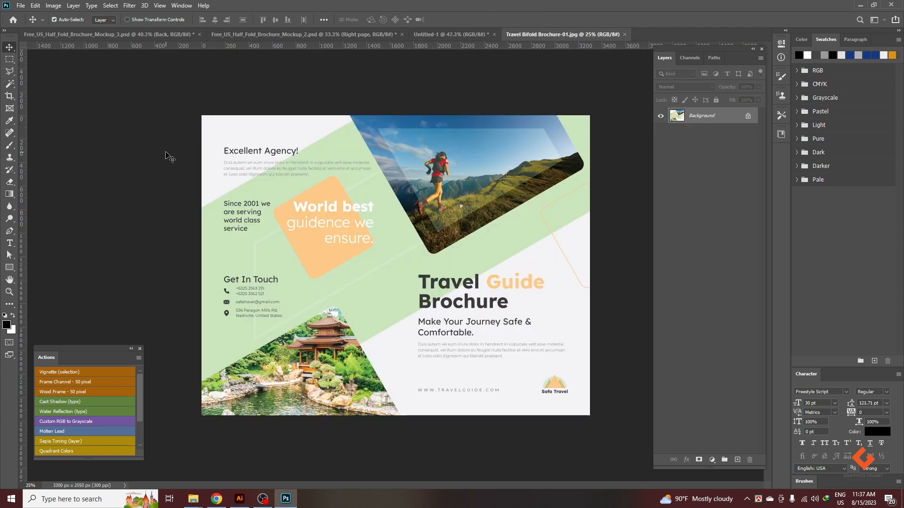
Add a new layer above the brochure image and fill the entire canvas area with white.
{"action": "key", "text": "ctrl+a"}
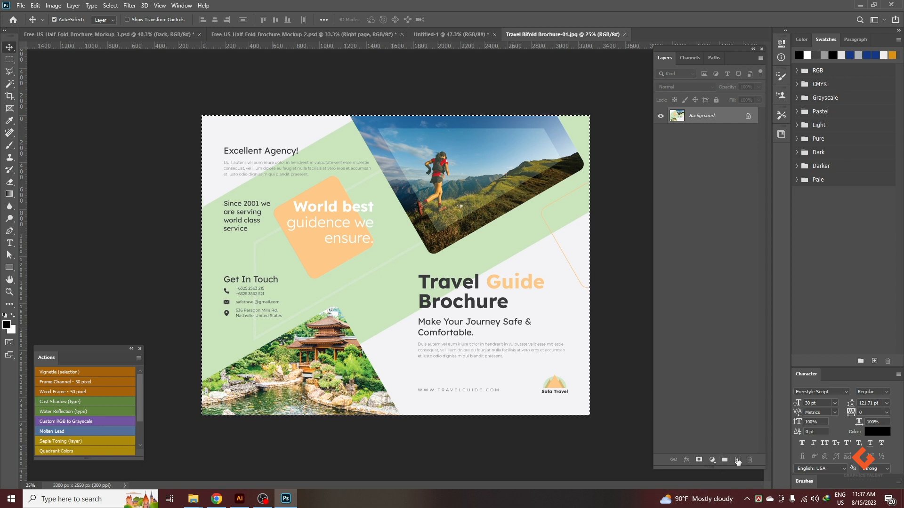
{"action": "left_click", "coordinate": [737, 460]}
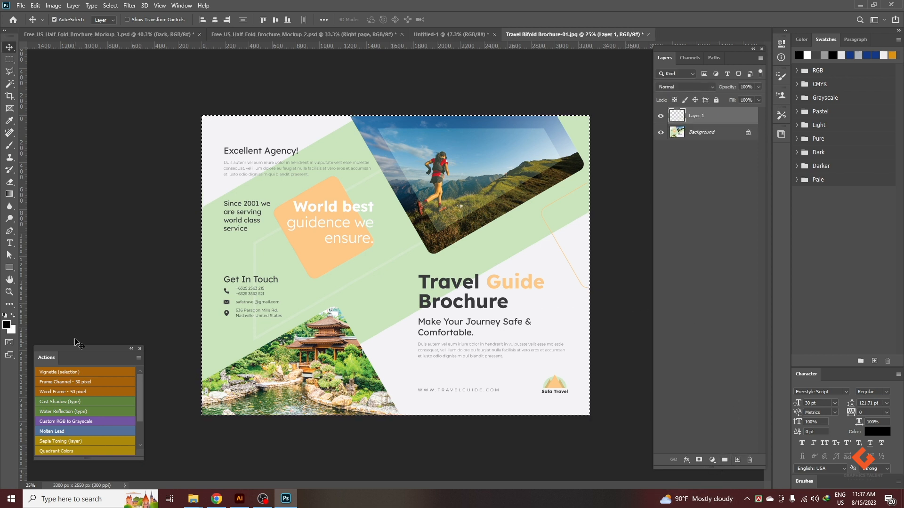
{"action": "key", "text": "ctrl+BackSpace"}
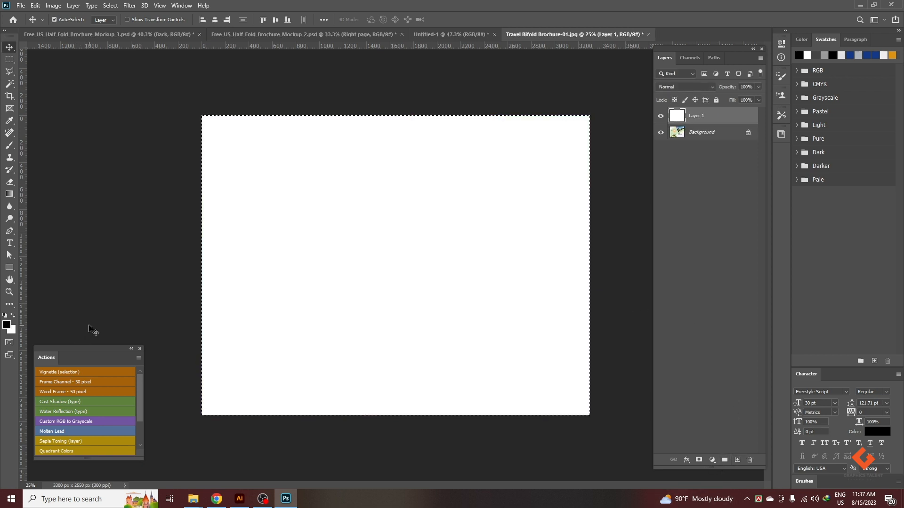
{"action": "key", "text": "ctrl+d"}
Narrow the white layer to about 44.36% width, keeping its left edge on the canvas edge.
{"action": "key", "text": "ctrl+t"}
{"action": "left_click_drag", "start_coordinate": [590, 265], "coordinate": [373, 264]}
{"action": "left_click", "coordinate": [465, 19]}
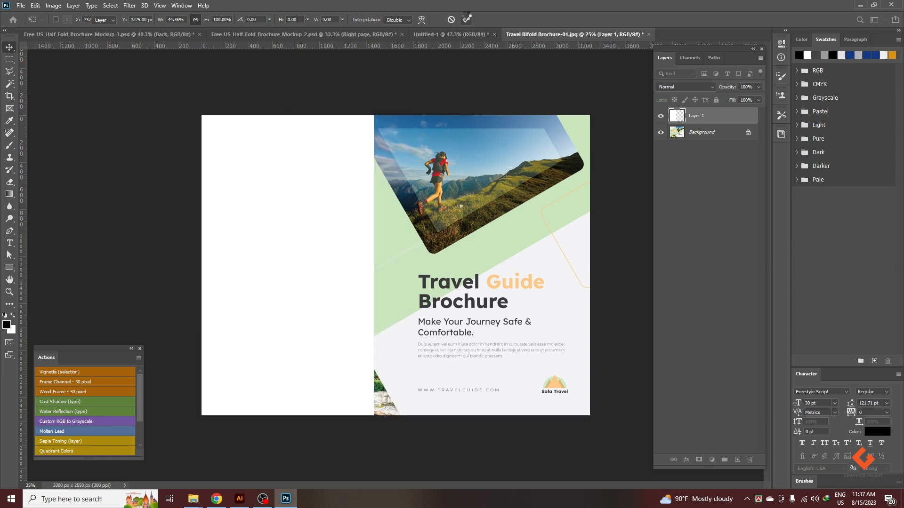
Duplicate the white panel layer and fill the copy's shape with black.
{"action": "key", "text": "ctrl+j"}
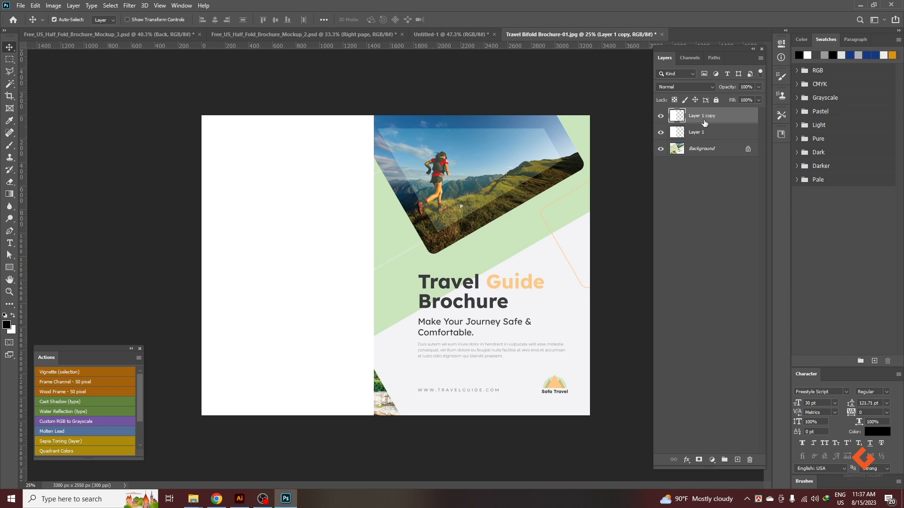
{"action": "left_click", "coordinate": [679, 121], "text": "ctrl"}
{"action": "key", "text": "x"}
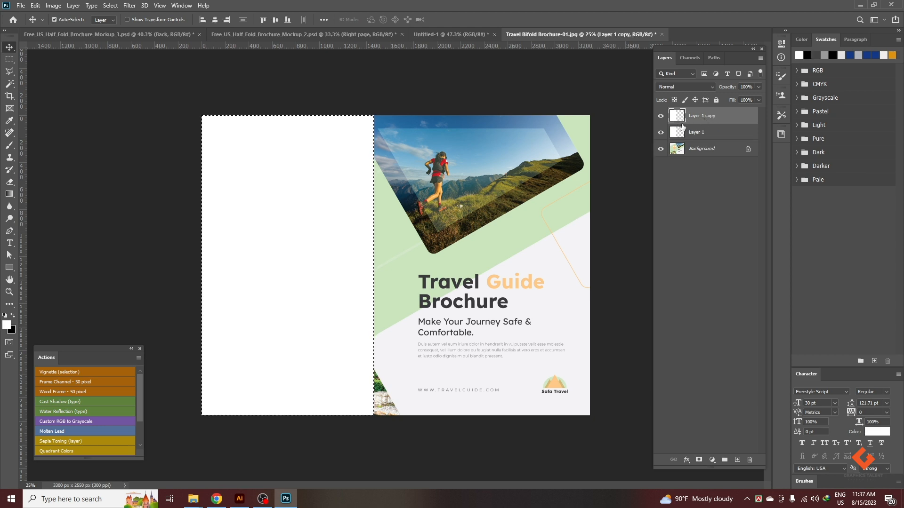
{"action": "key", "text": "ctrl+BackSpace"}
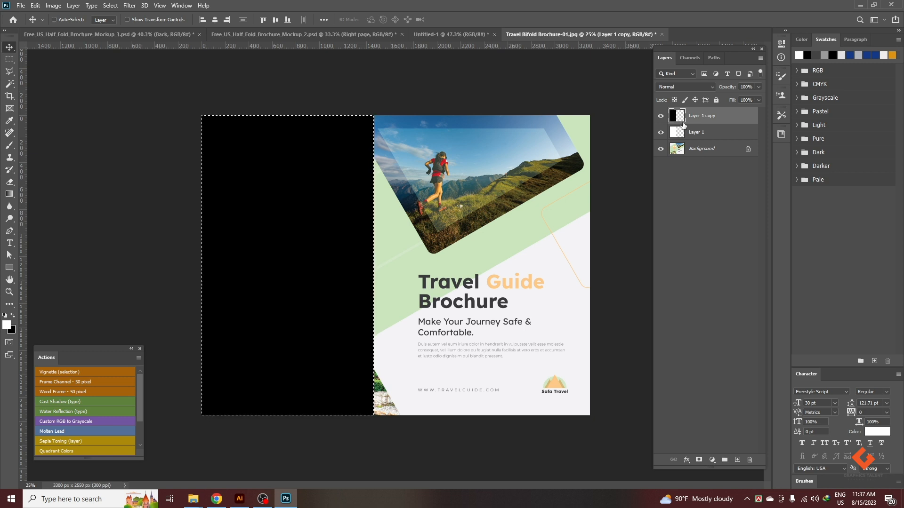
{"action": "key", "text": "ctrl+d"}
Place the black panel flush beside the white one and stretch both together to 112.70% width to span the canvas.
{"action": "left_click_drag", "start_coordinate": [287, 178], "coordinate": [459, 180]}
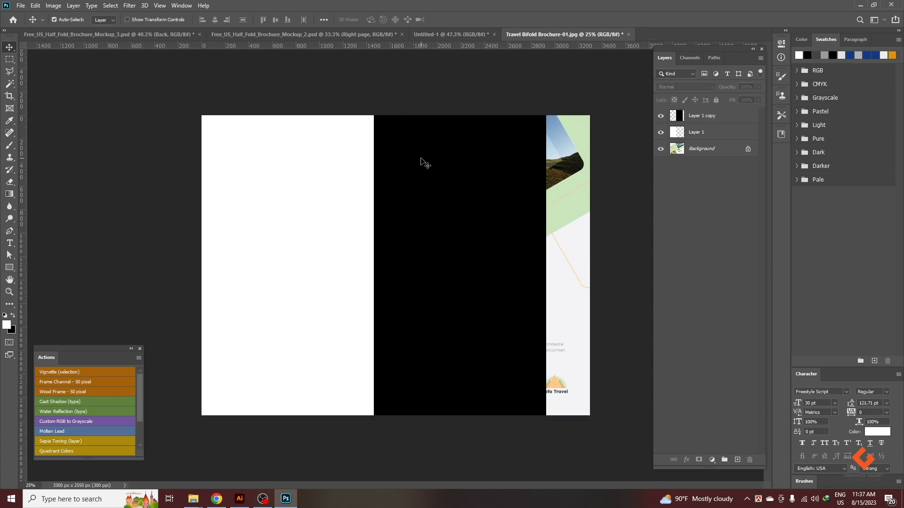
{"action": "left_click", "coordinate": [329, 156], "text": "shift"}
{"action": "key", "text": "ctrl+t"}
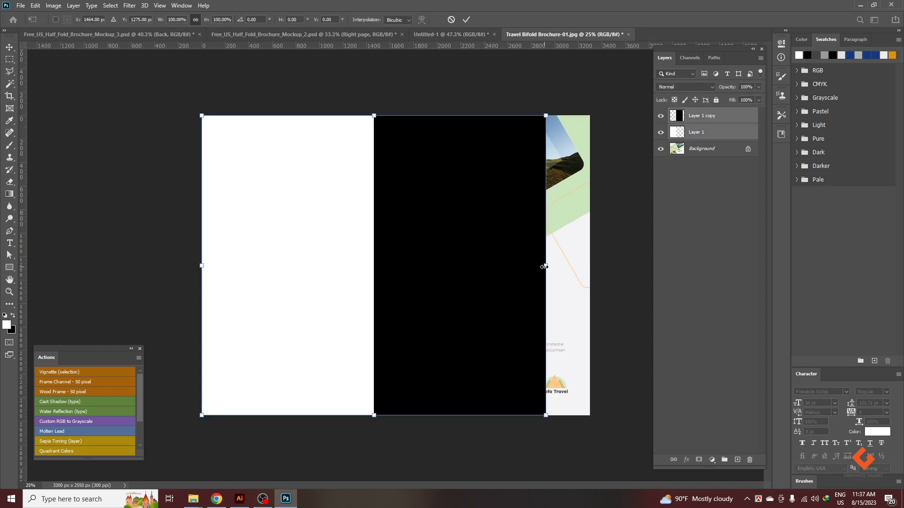
{"action": "left_click_drag", "start_coordinate": [544, 267], "coordinate": [589, 266]}
{"action": "left_click", "coordinate": [466, 20]}
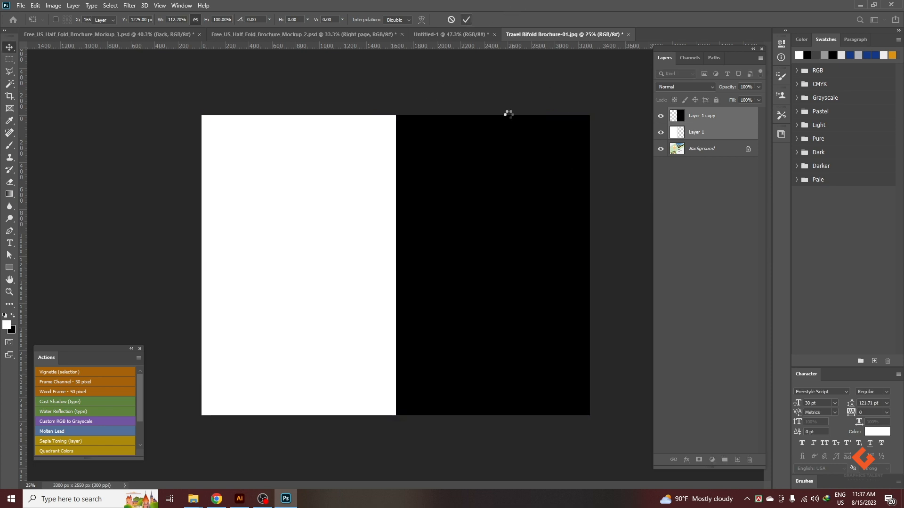
Hide both the white and the black panel layers, Layer 1 and Layer 1 copy.
{"action": "left_click", "coordinate": [660, 116]}
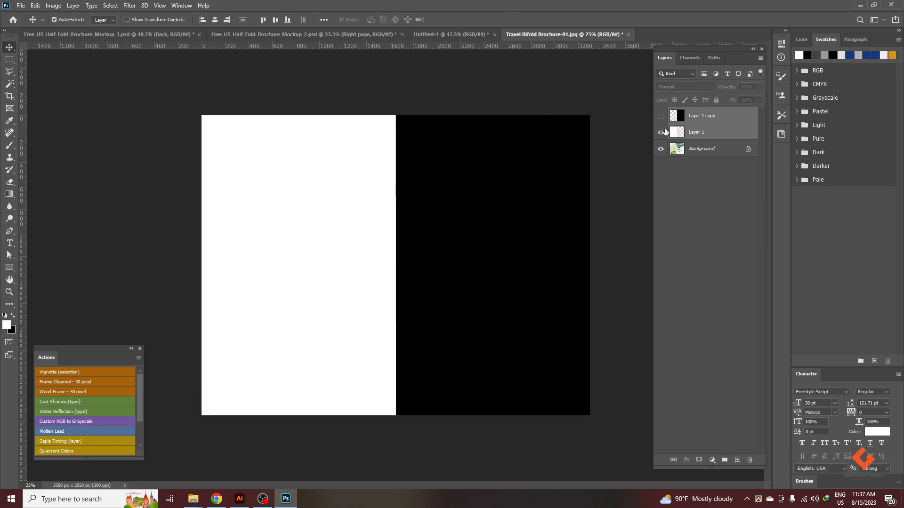
{"action": "left_click", "coordinate": [660, 132]}
{"action": "left_click", "coordinate": [661, 116]}
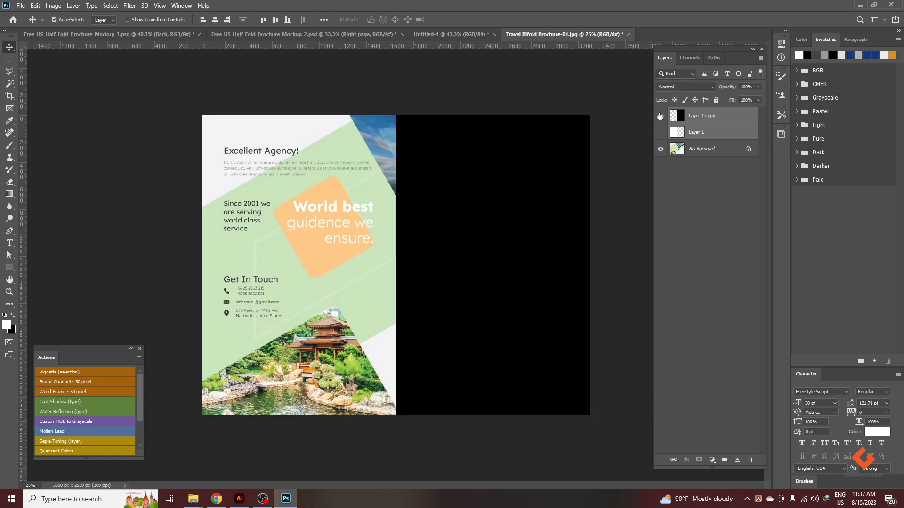
{"action": "left_click", "coordinate": [660, 116]}
Load Layer 1's outline as a selection and copy the left half of the Background onto a new layer.
{"action": "left_click", "coordinate": [675, 135], "text": "ctrl"}
{"action": "left_click", "coordinate": [661, 134]}
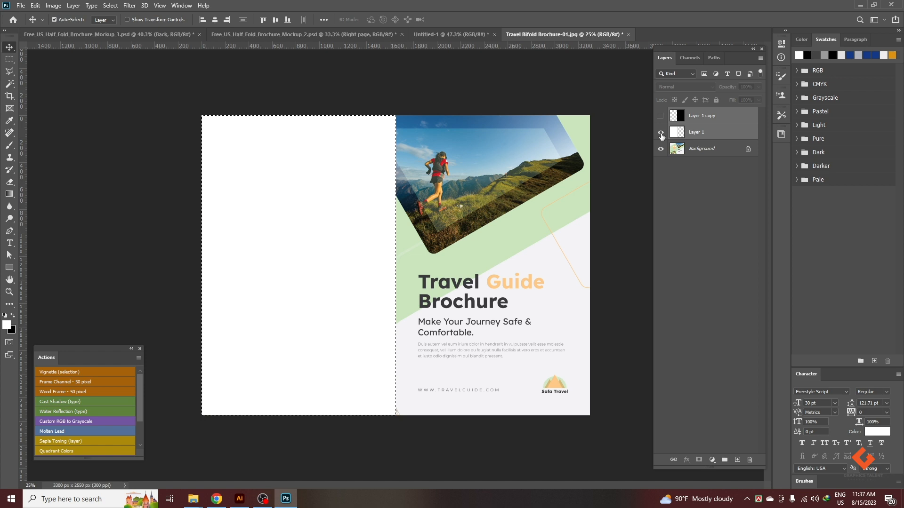
{"action": "left_click", "coordinate": [660, 132]}
{"action": "left_click", "coordinate": [660, 132]}
{"action": "left_click", "coordinate": [660, 133]}
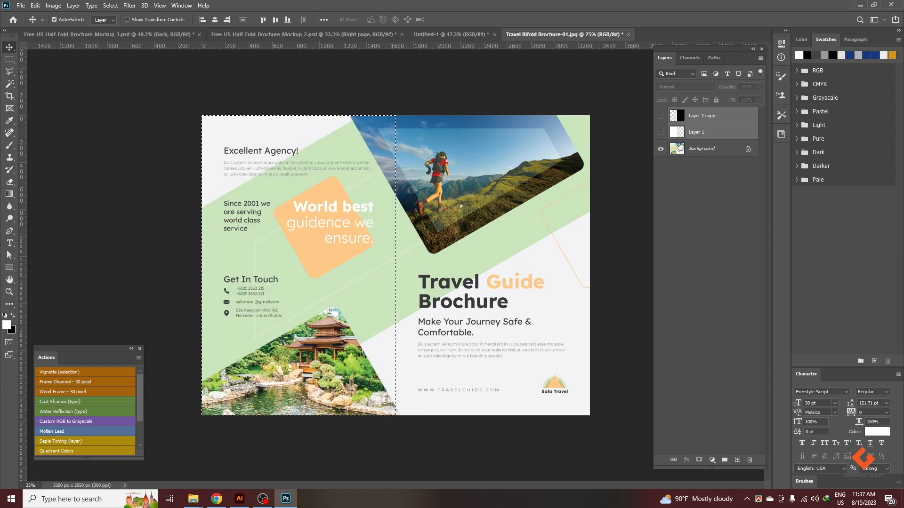
{"action": "left_click", "coordinate": [696, 148]}
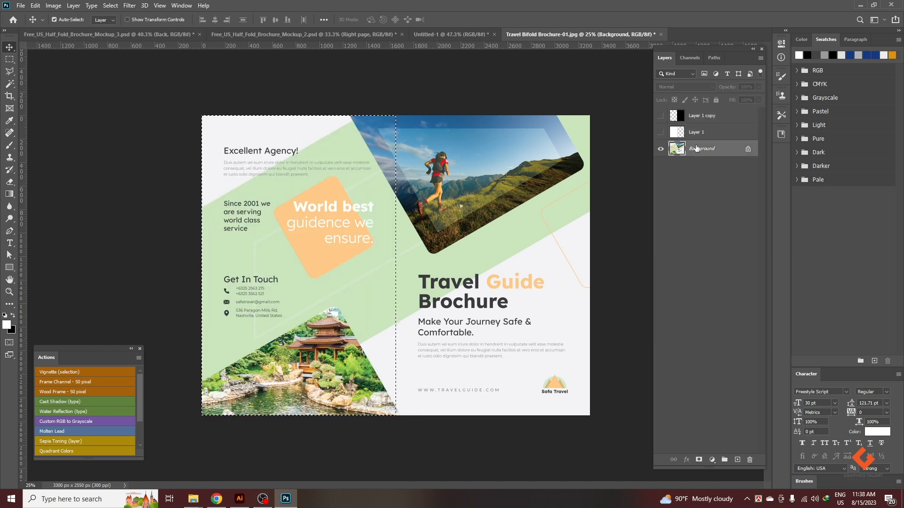
{"action": "key", "text": "ctrl+j"}
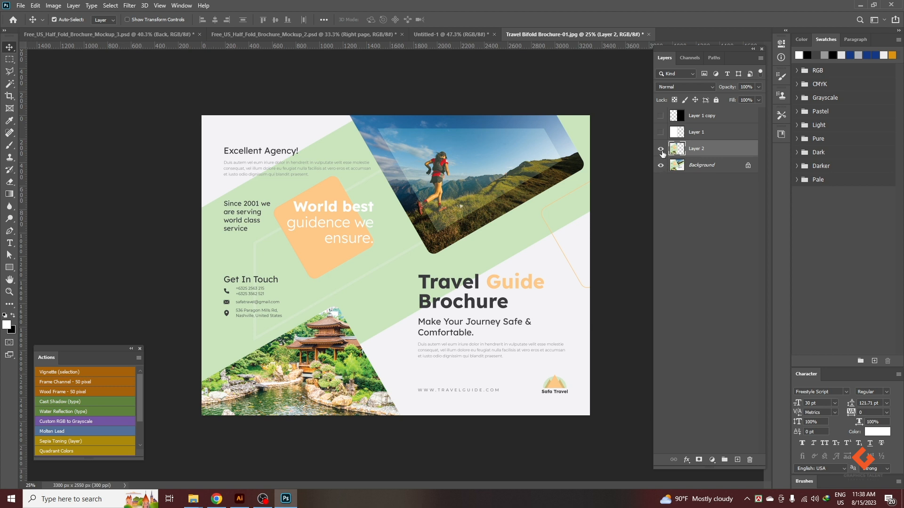
Load Layer 1 copy's outline as a selection and copy the right half of the Background onto a new layer.
{"action": "left_click", "coordinate": [661, 149]}
{"action": "left_click", "coordinate": [661, 116]}
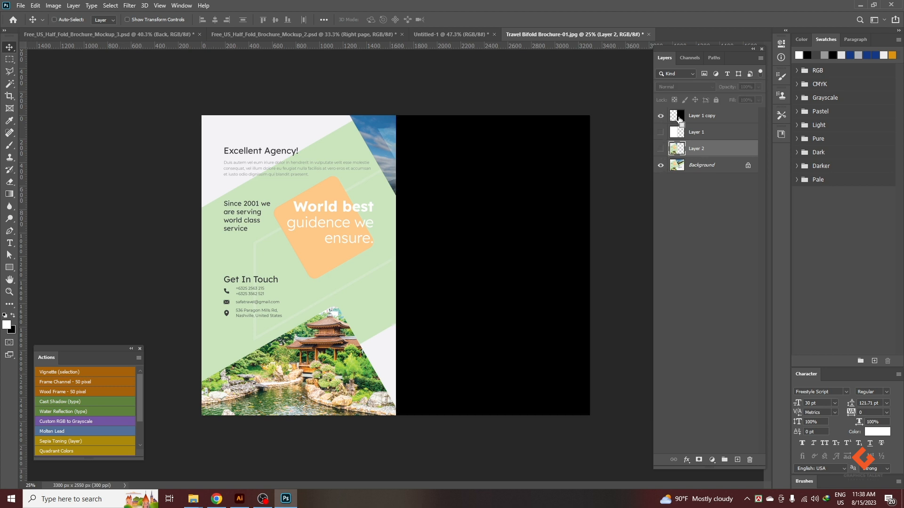
{"action": "left_click", "coordinate": [676, 118], "text": "ctrl"}
{"action": "left_click", "coordinate": [690, 171]}
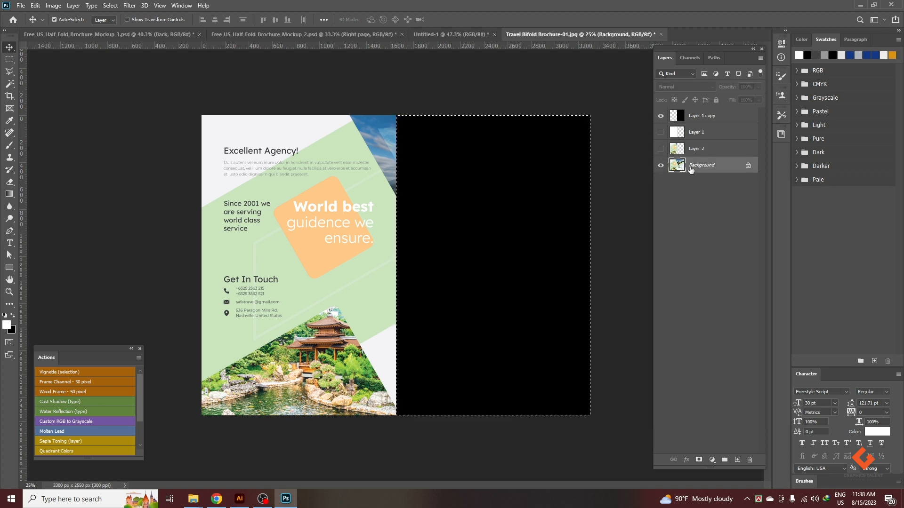
{"action": "key", "text": "ctrl+j"}
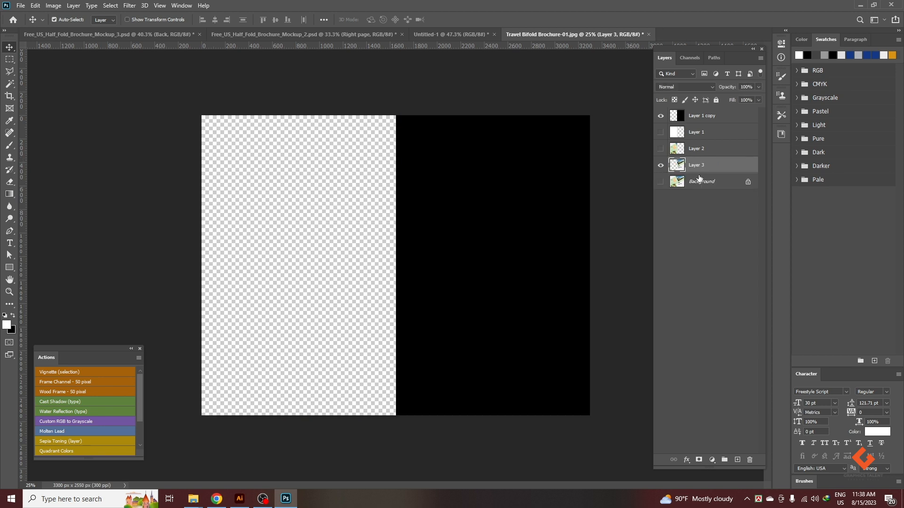
Show Layer 2 and copy both brochure half layers, Layer 2 and Layer 3, into the Untitled-1 document.
{"action": "left_click", "coordinate": [661, 148]}
{"action": "left_click", "coordinate": [706, 150], "text": "shift"}
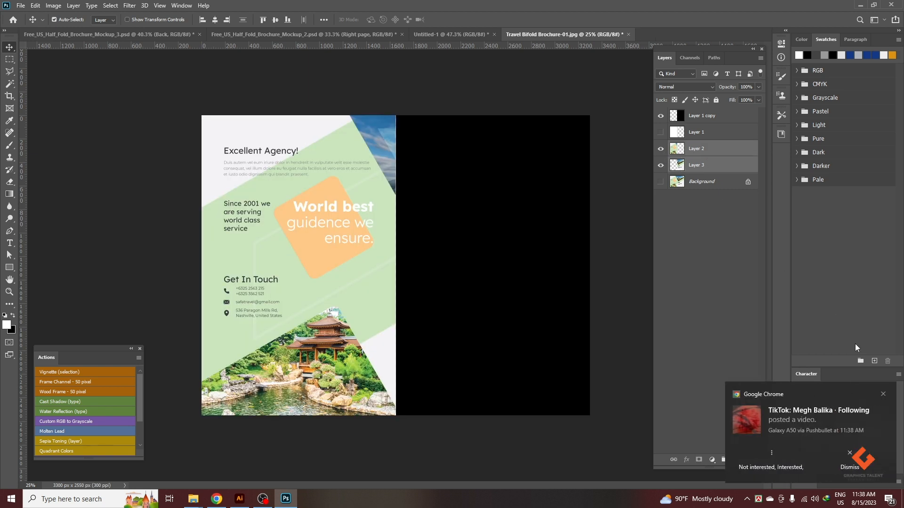
{"action": "left_click", "coordinate": [883, 394]}
{"action": "left_click", "coordinate": [424, 39]}
{"action": "left_click", "coordinate": [365, 284]}
{"action": "key", "text": "ctrl+v"}
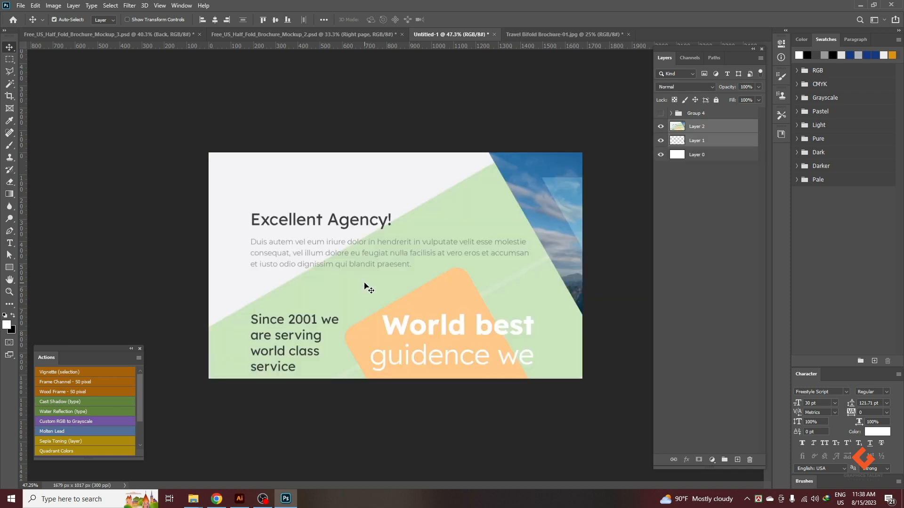
Convert the two pasted brochure half layers, Layer 1 and Layer 2, into separate smart objects.
{"action": "left_click", "coordinate": [698, 189]}
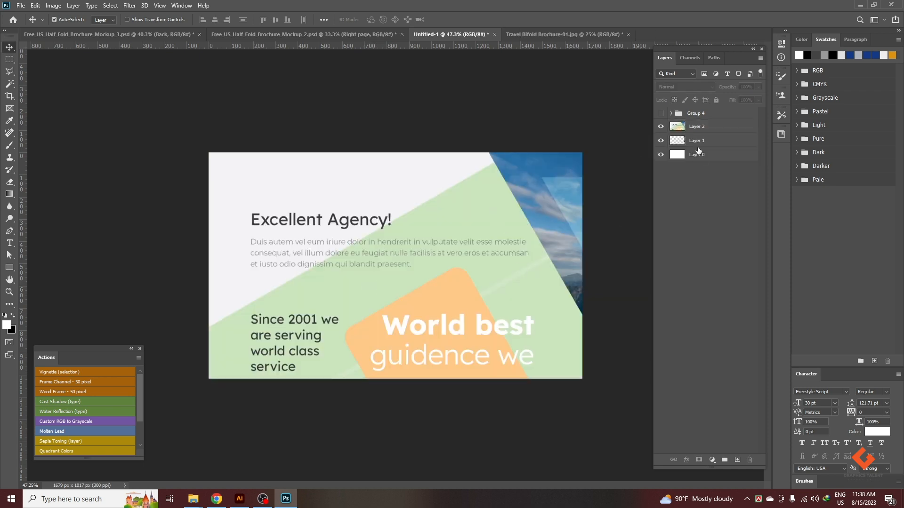
{"action": "left_click", "coordinate": [700, 144]}
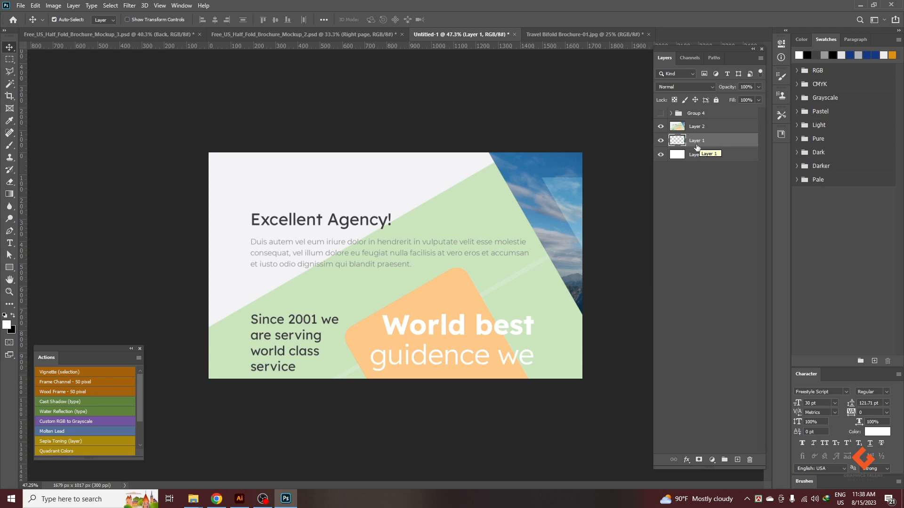
{"action": "key", "text": "ctrl+alt+s"}
{"action": "right_click", "coordinate": [701, 141]}
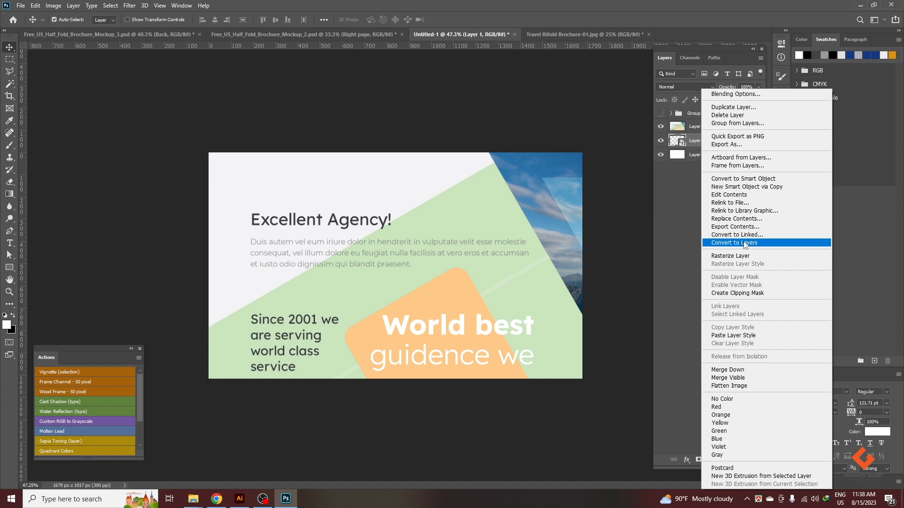
{"action": "left_click", "coordinate": [654, 12]}
{"action": "left_click", "coordinate": [689, 130]}
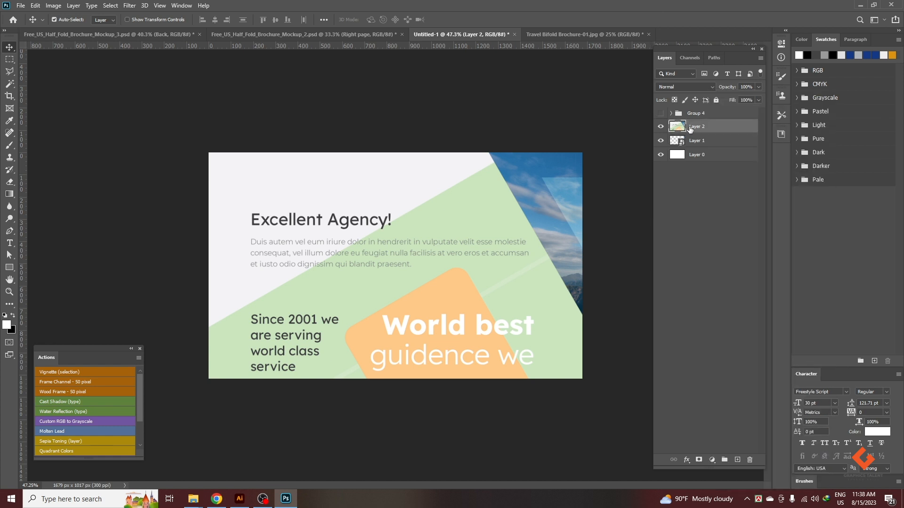
{"action": "left_click", "coordinate": [686, 191]}
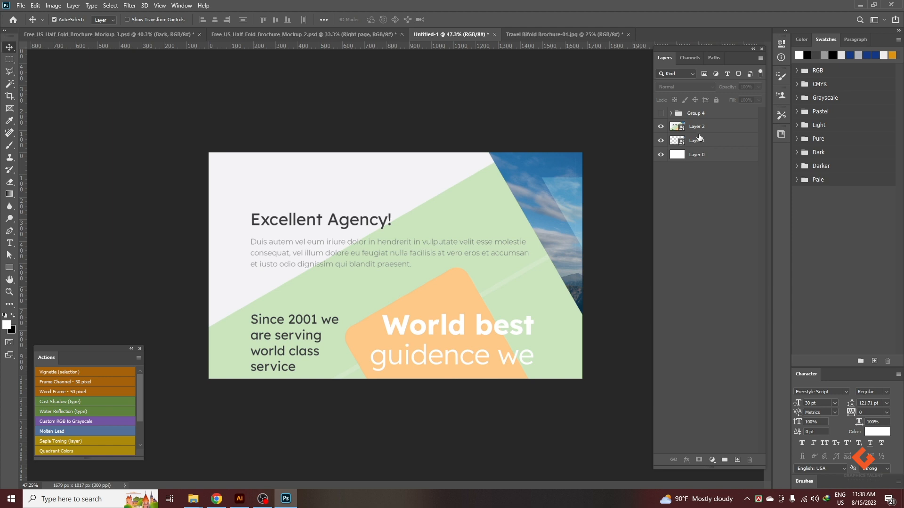
Scale Layer 1 and Layer 2 together to 27.51% and place them in the left part of the white canvas.
{"action": "left_click", "coordinate": [700, 138]}
{"action": "left_click", "coordinate": [699, 130], "text": "shift"}
{"action": "key", "text": "ctrl+t"}
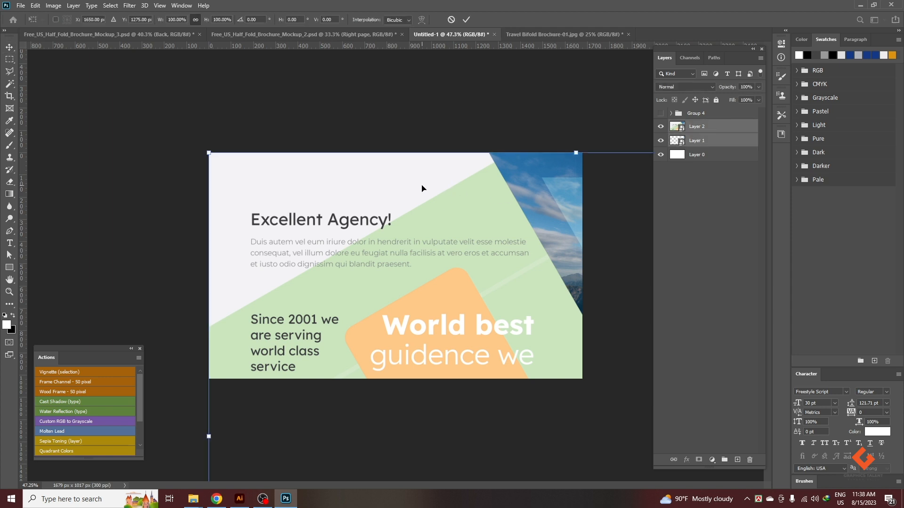
{"action": "scroll", "coordinate": [395, 254], "scroll_direction": "down", "scroll_amount": 2}
{"action": "left_click_drag", "start_coordinate": [442, 230], "coordinate": [350, 135]}
{"action": "left_click_drag", "start_coordinate": [405, 104], "coordinate": [367, 223]}
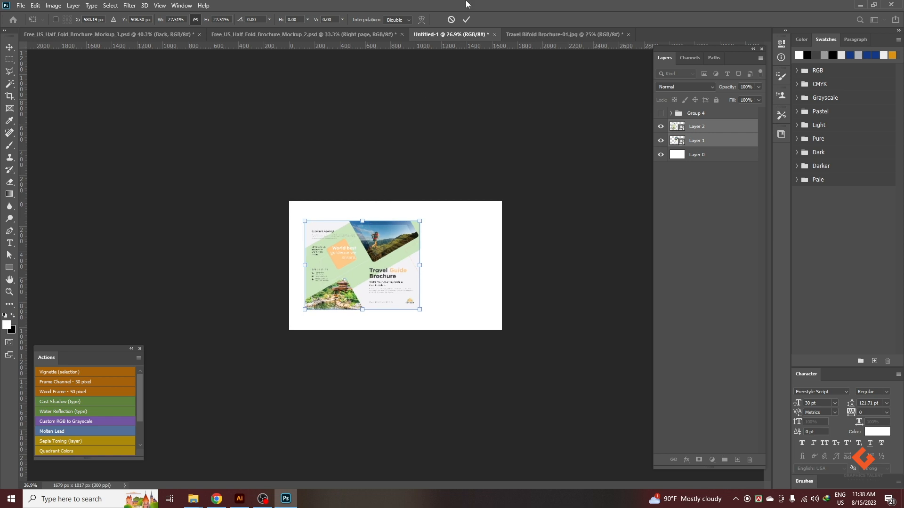
{"action": "left_click", "coordinate": [466, 20]}
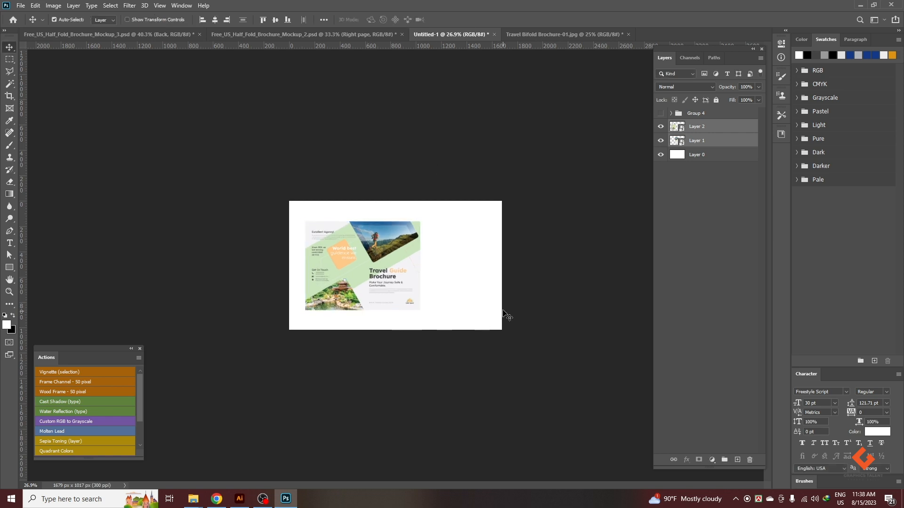
Duplicate Layer 1 and Layer 2 together and merge the two copies into one layer.
{"action": "scroll", "coordinate": [436, 277], "scroll_direction": "up", "scroll_amount": 2}
{"action": "scroll", "coordinate": [464, 274], "scroll_direction": "up", "scroll_amount": 3}
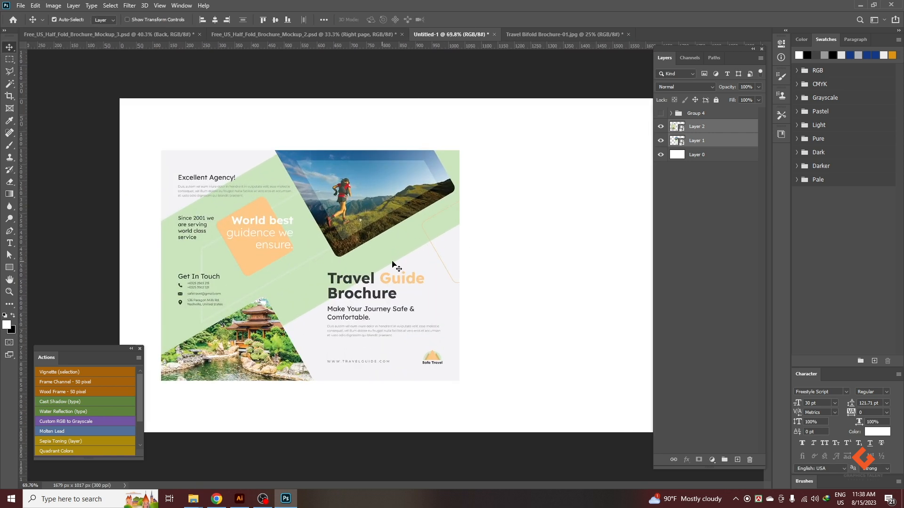
{"action": "left_click", "coordinate": [555, 257]}
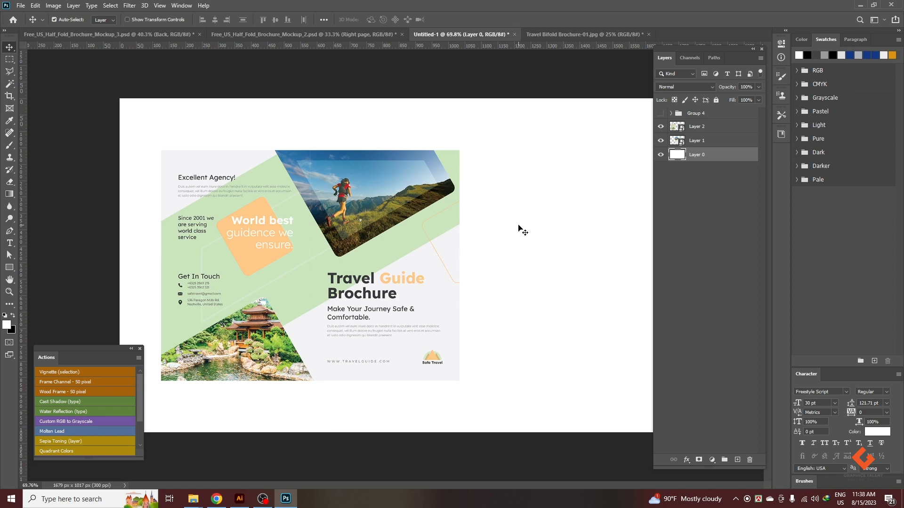
{"action": "left_click", "coordinate": [391, 214]}
{"action": "left_click", "coordinate": [279, 201], "text": "shift"}
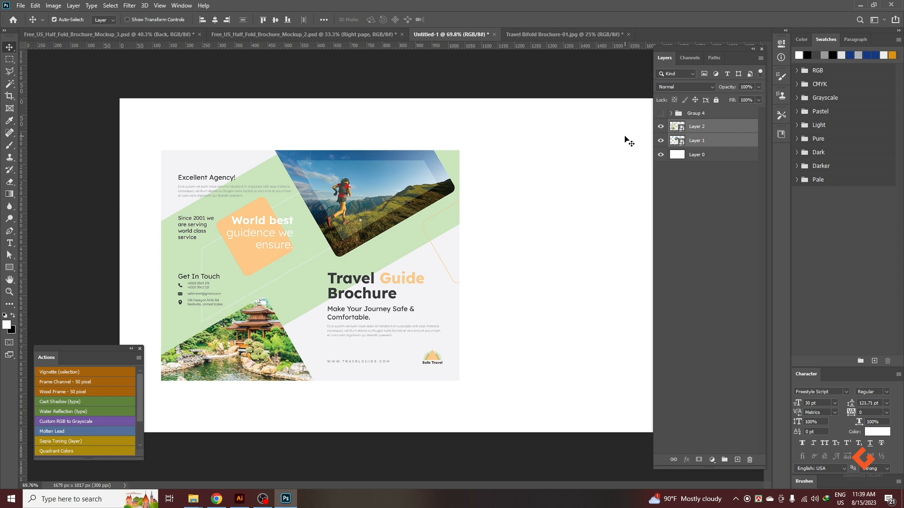
{"action": "key", "text": "ctrl+j"}
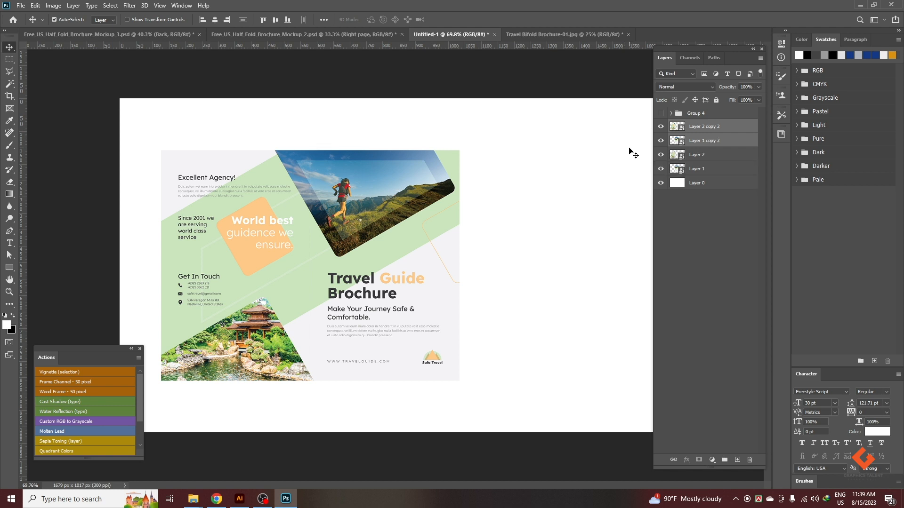
{"action": "key", "text": "ctrl"}
{"action": "key", "text": "ctrl+e"}
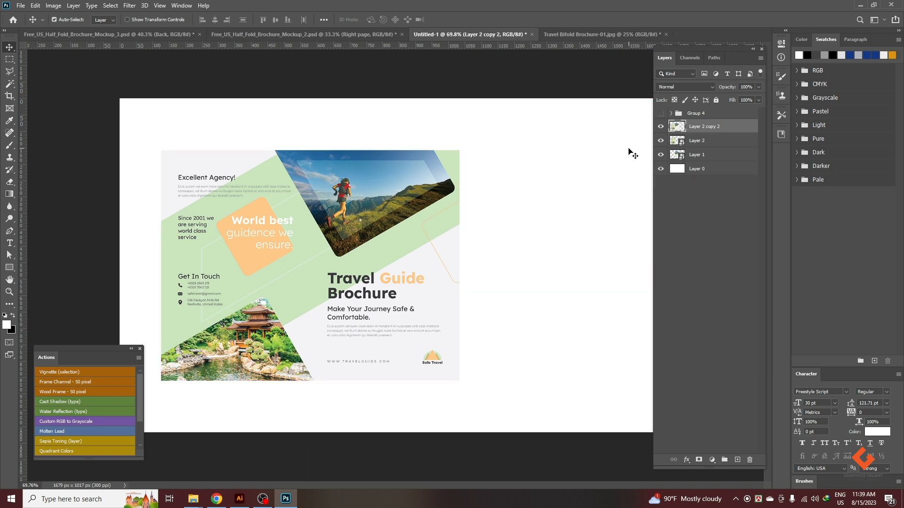
Move the merged copy beneath Layer 1, hide it and rename it Shadow.
{"action": "left_click_drag", "start_coordinate": [701, 125], "coordinate": [700, 161]}
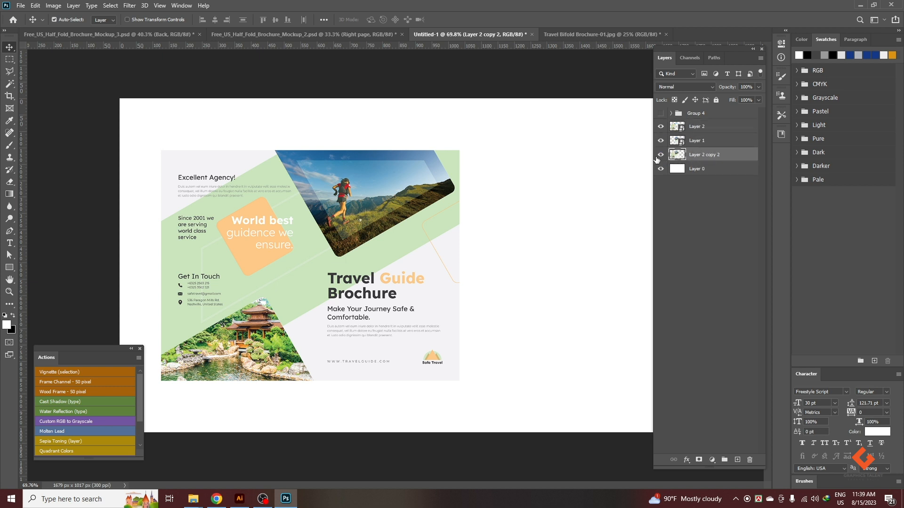
{"action": "left_click", "coordinate": [660, 155]}
{"action": "double_click", "coordinate": [695, 155]}
{"action": "type", "text": "S"}
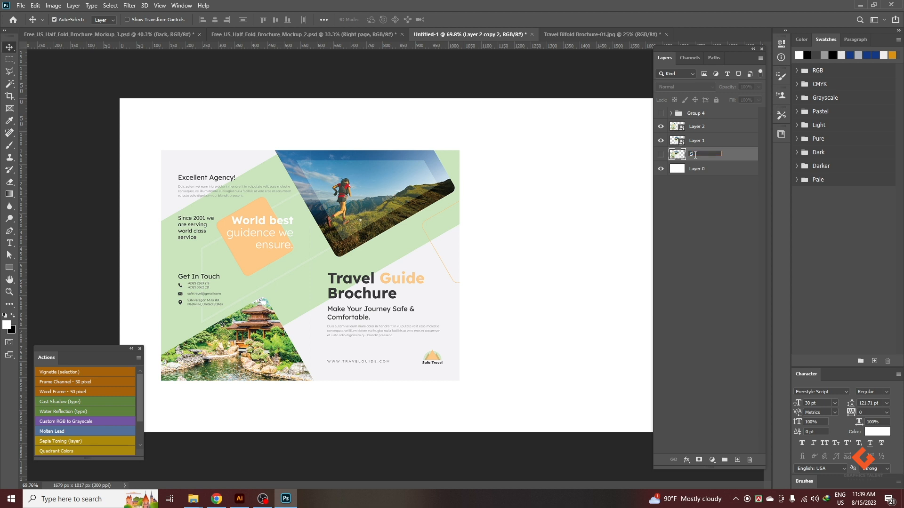
{"action": "type", "text": "hadow"}
{"action": "key", "text": "Return"}
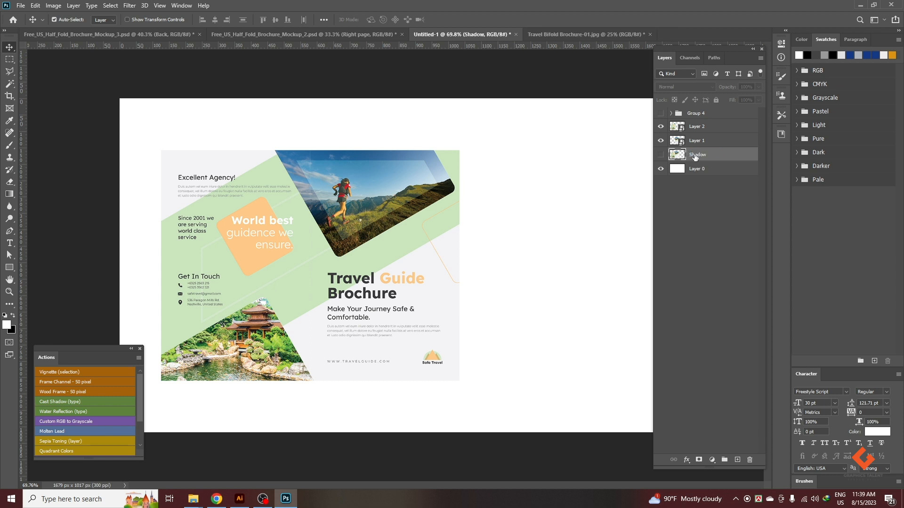
Select Layer 1 and briefly hide it to check which brochure half it holds.
{"action": "left_click", "coordinate": [699, 141]}
{"action": "left_click", "coordinate": [661, 141]}
{"action": "left_click", "coordinate": [662, 140]}
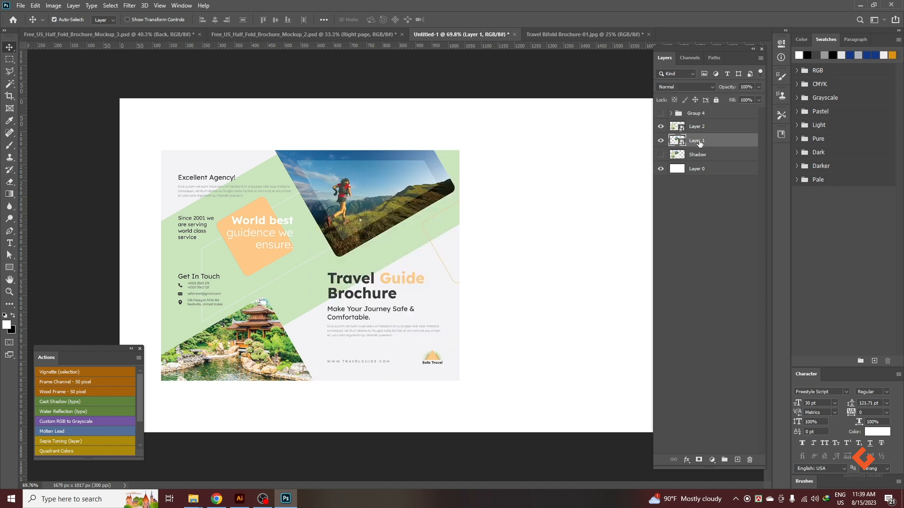
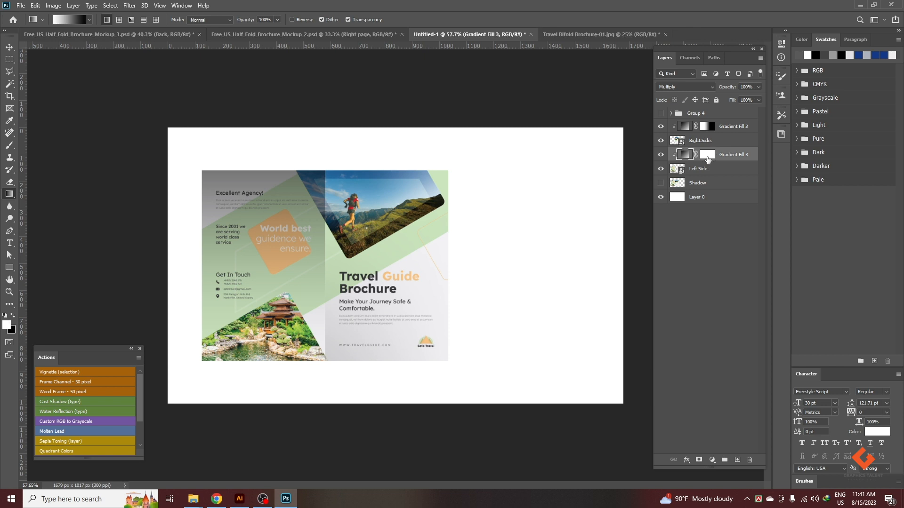
Fade the Left Side layer's Gradient Fill 3 at the outer page edge with a horizontal black-to-white gradient on its mask.
{"action": "left_click_drag", "start_coordinate": [193, 262], "coordinate": [306, 263]}
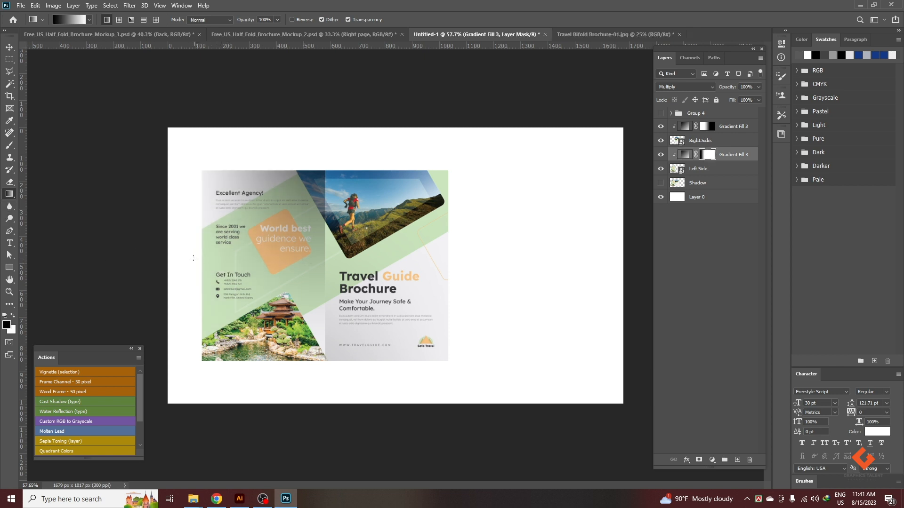
{"action": "left_click_drag", "start_coordinate": [249, 259], "coordinate": [322, 259]}
{"action": "left_click_drag", "start_coordinate": [218, 265], "coordinate": [320, 264]}
{"action": "left_click_drag", "start_coordinate": [142, 257], "coordinate": [353, 255]}
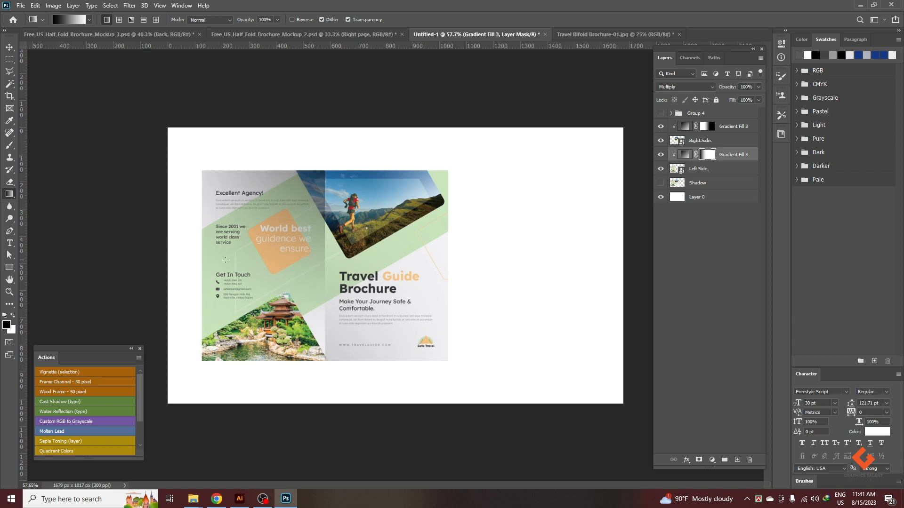
{"action": "left_click", "coordinate": [9, 47]}
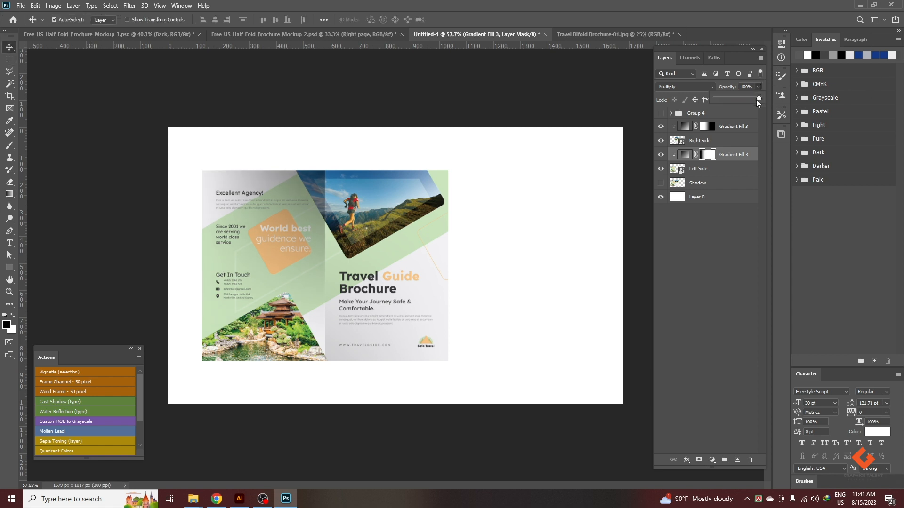
Lower the opacity of the Left Side layer's Gradient Fill 3 to 25%.
{"action": "left_click_drag", "start_coordinate": [744, 97], "coordinate": [737, 98]}
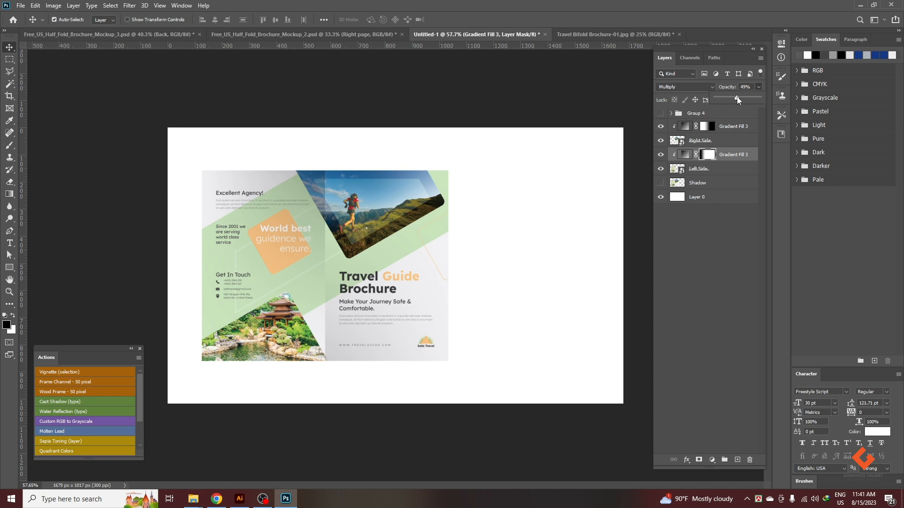
{"action": "left_click_drag", "start_coordinate": [736, 100], "coordinate": [733, 100]}
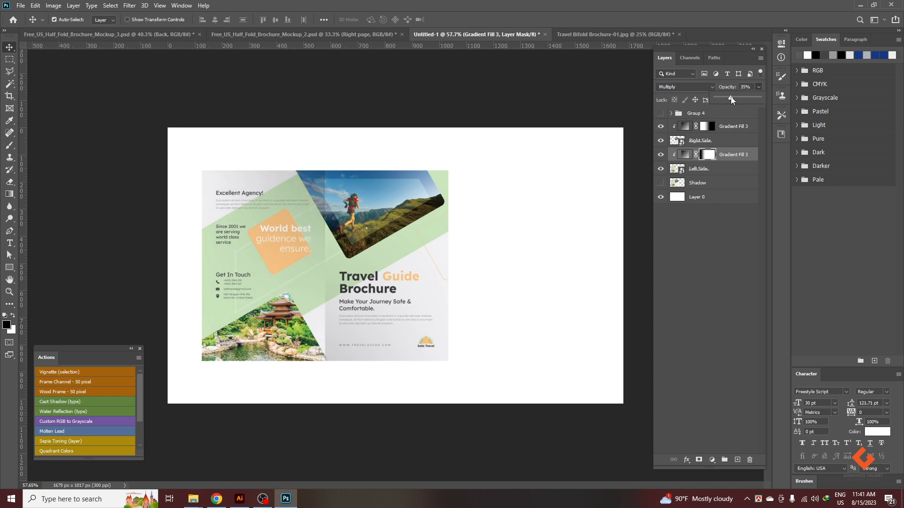
{"action": "left_click_drag", "start_coordinate": [730, 99], "coordinate": [728, 99]}
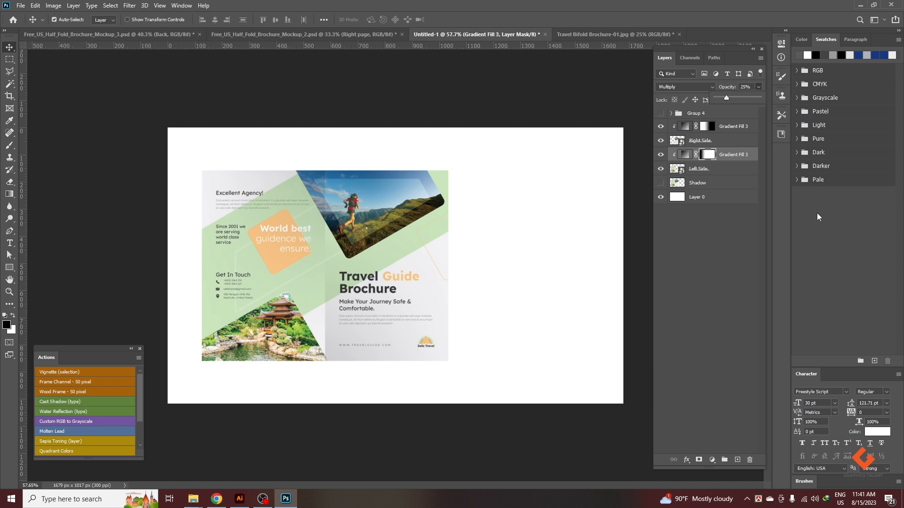
{"action": "left_click", "coordinate": [56, 83]}
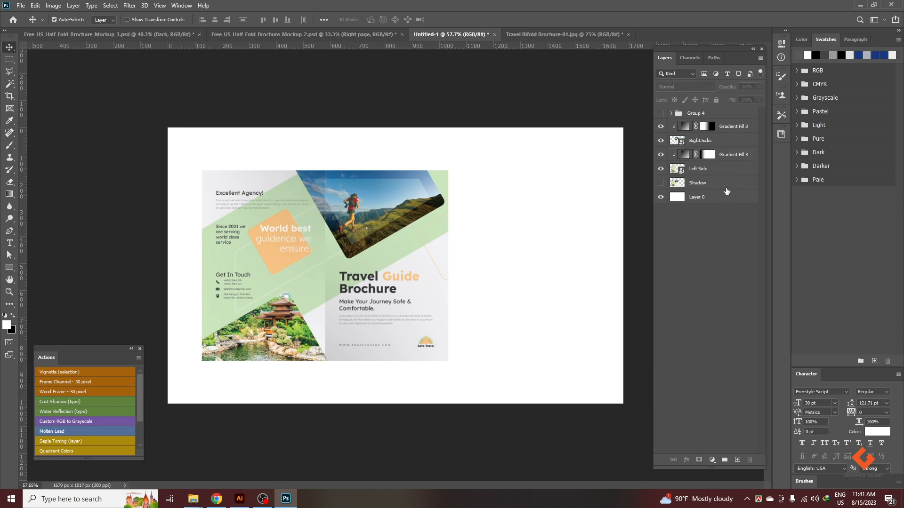
Group the Right Side and Left Side layers with their gradient fills and name the group Cover and Back.
{"action": "left_click", "coordinate": [701, 183]}
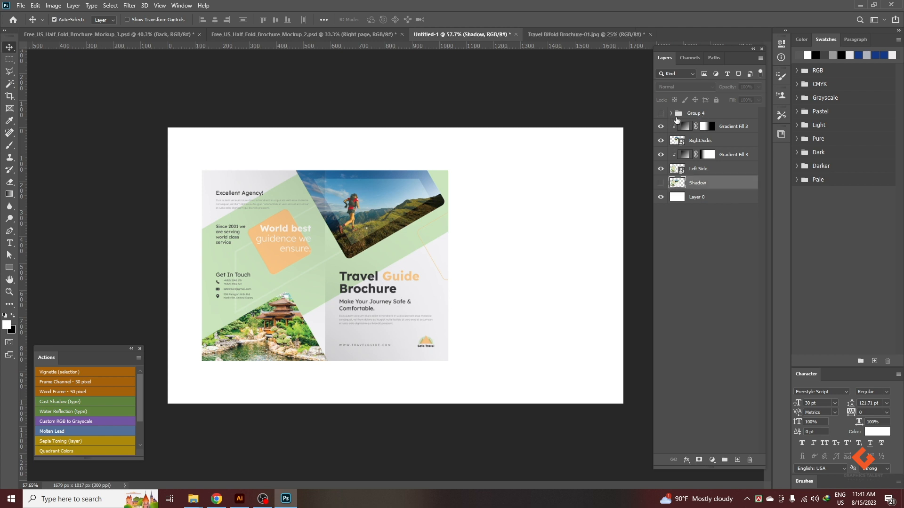
{"action": "left_click", "coordinate": [727, 127]}
{"action": "left_click", "coordinate": [708, 171], "text": "shift"}
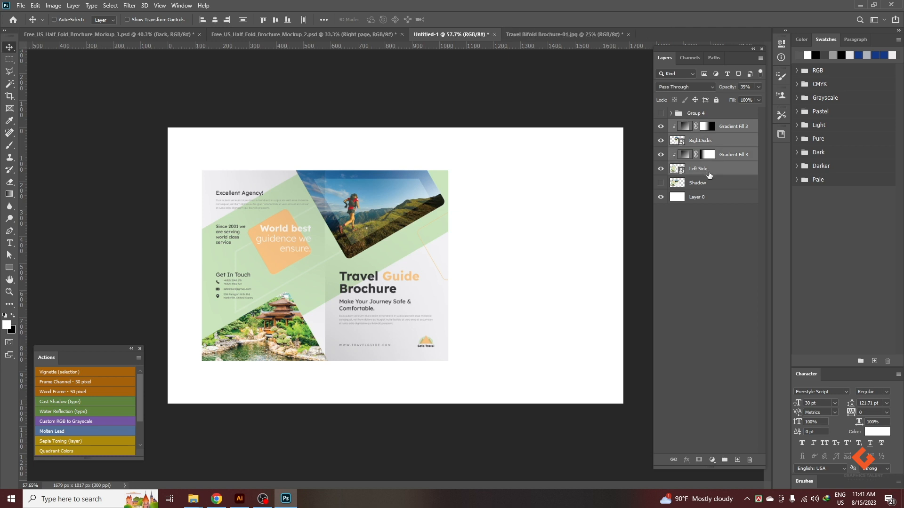
{"action": "key", "text": "ctrl+g"}
{"action": "double_click", "coordinate": [696, 125]}
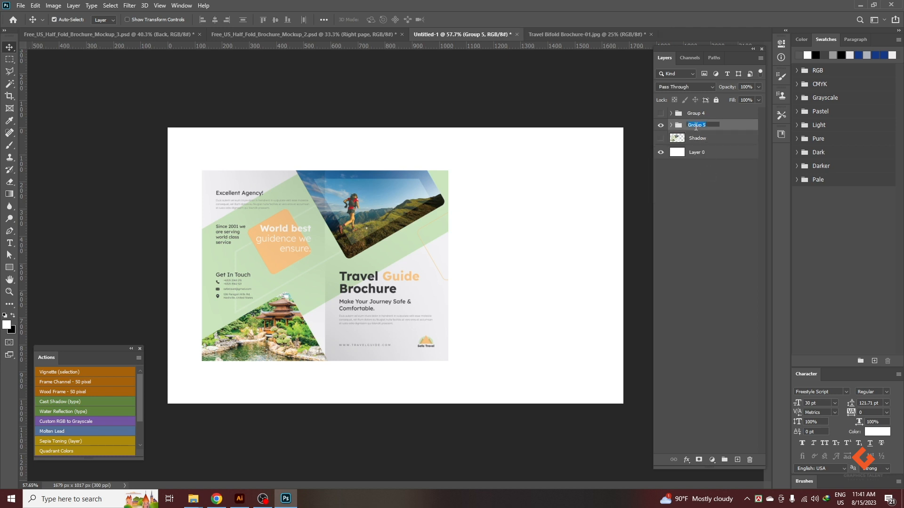
{"action": "type", "text": "Co"}
{"action": "type", "text": "ver and Back"}
{"action": "key", "text": "Return"}
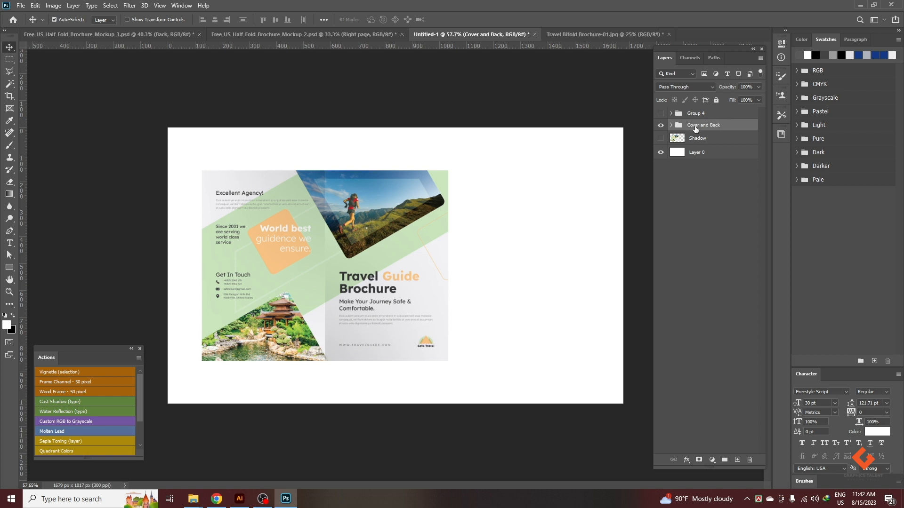
Show the Shadow layer and give it a grey Multiply drop shadow: opacity 59%, angle 120°, distance 9 px, spread 7%, size 16 px.
{"action": "left_click", "coordinate": [661, 139]}
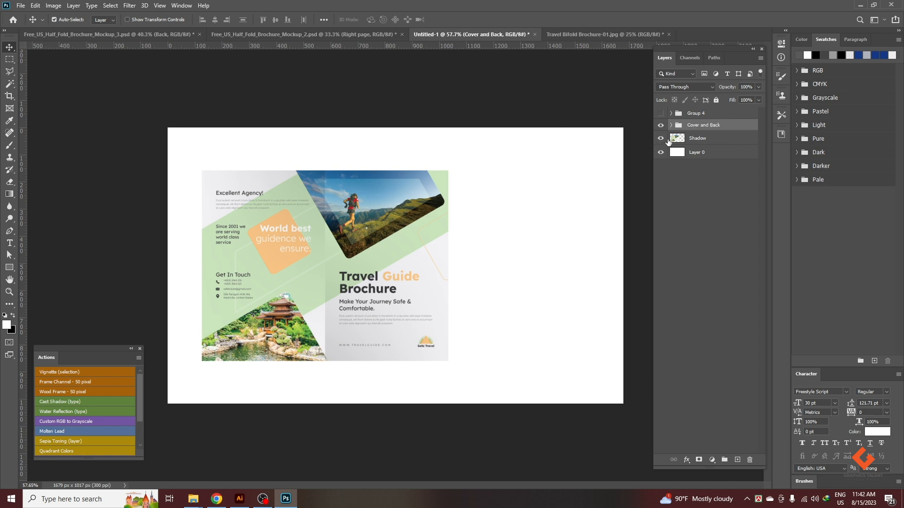
{"action": "left_click", "coordinate": [694, 138]}
{"action": "right_click", "coordinate": [695, 138]}
{"action": "left_click", "coordinate": [723, 105]}
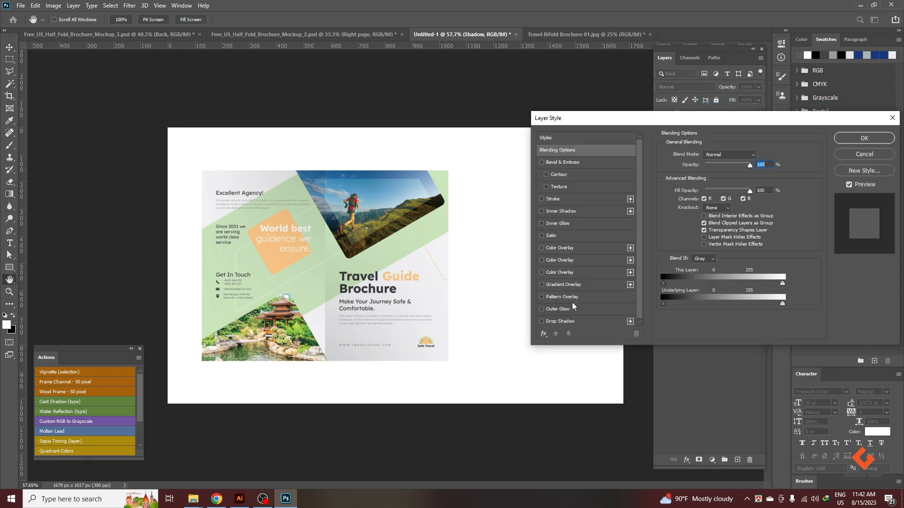
{"action": "left_click", "coordinate": [562, 321]}
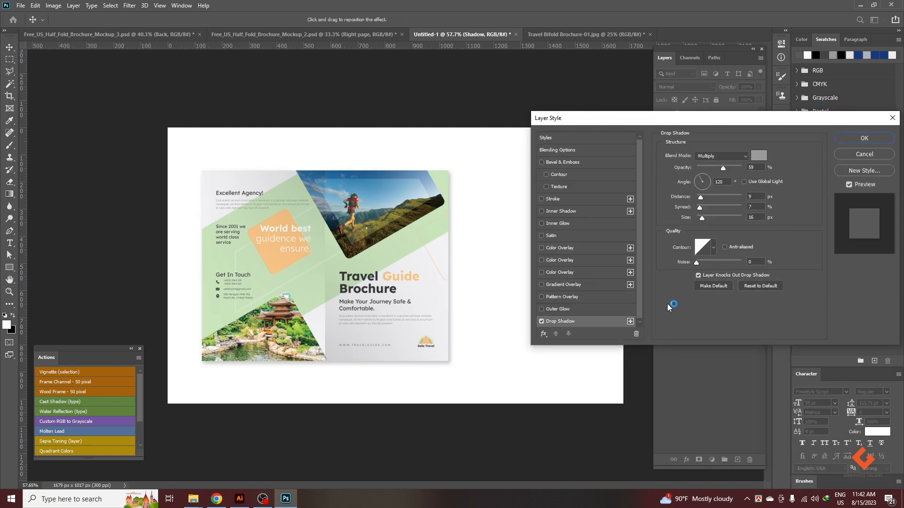
{"action": "left_click", "coordinate": [758, 156]}
{"action": "left_click", "coordinate": [863, 214]}
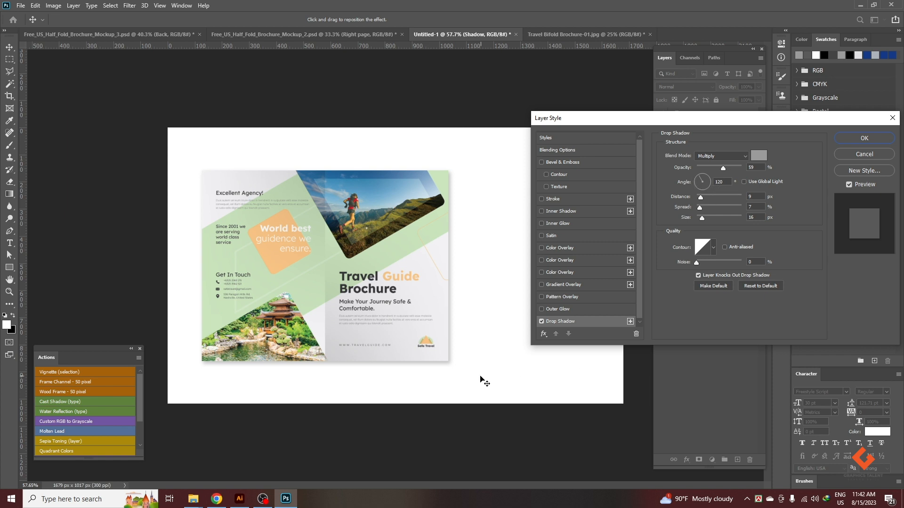
{"action": "left_click", "coordinate": [868, 138]}
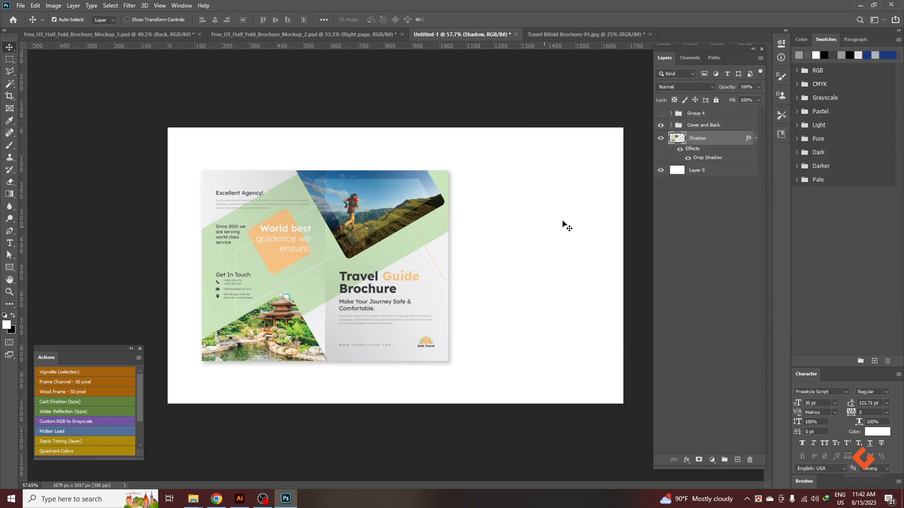
Extend the canvas to the right with the Crop tool to a width of about 2385 px.
{"action": "scroll", "coordinate": [329, 211], "scroll_direction": "down", "scroll_amount": 7}
{"action": "scroll", "coordinate": [498, 250], "scroll_direction": "up", "scroll_amount": 1}
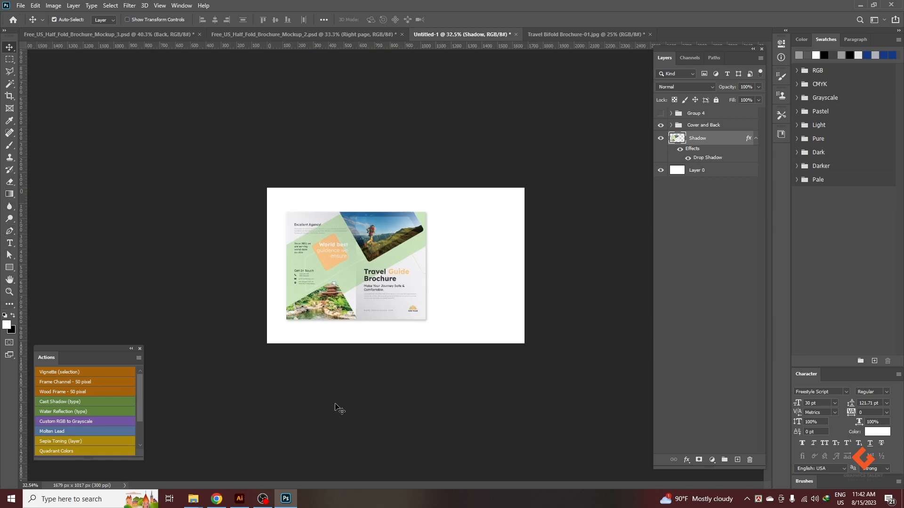
{"action": "key", "text": "c"}
{"action": "left_click_drag", "start_coordinate": [523, 271], "coordinate": [579, 265]}
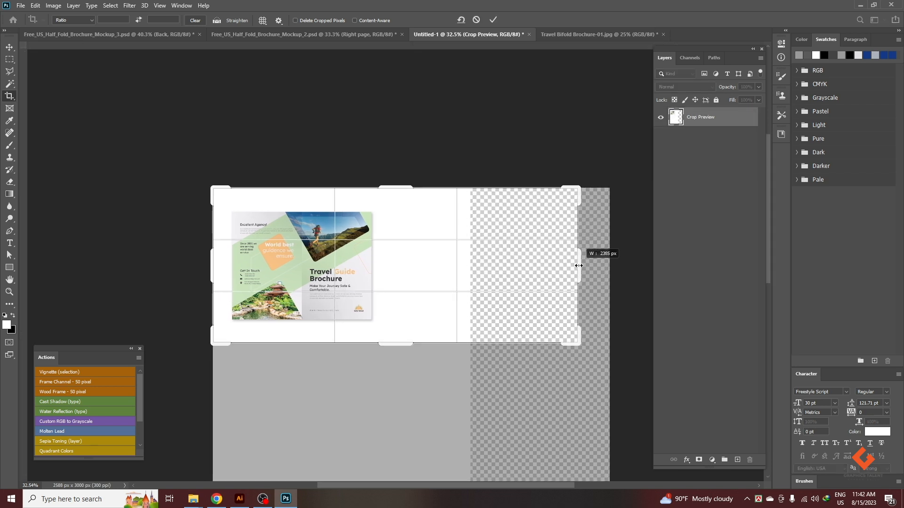
{"action": "left_click", "coordinate": [491, 19]}
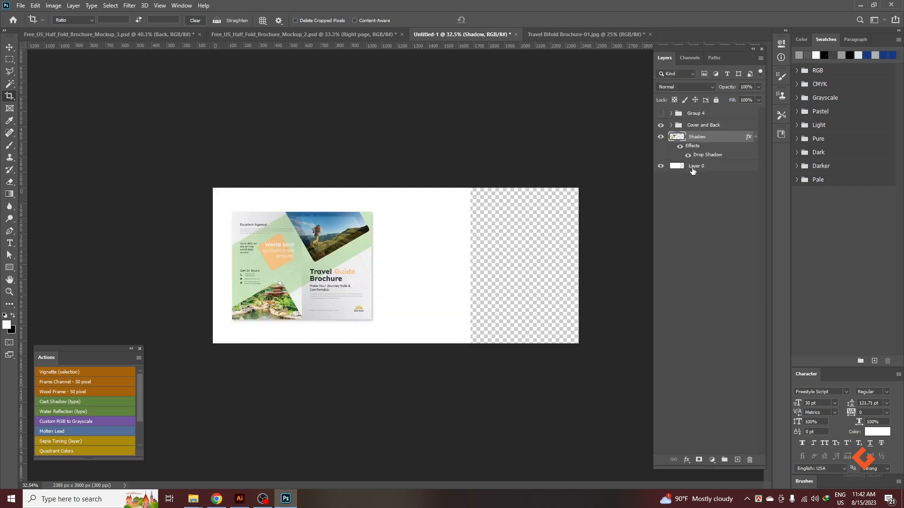
Reset the colours to default and fill Layer 0 with white across the widened canvas.
{"action": "left_click", "coordinate": [692, 171]}
{"action": "key", "text": "d"}
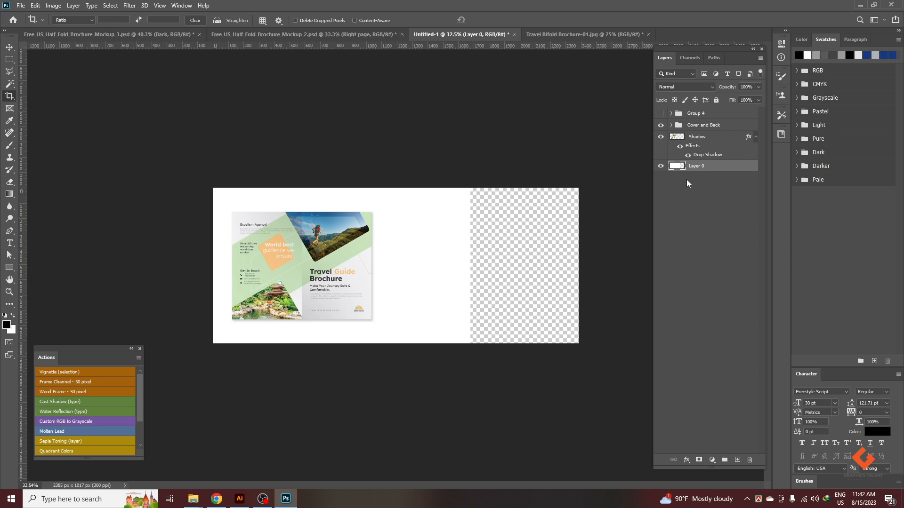
{"action": "key", "text": "ctrl+BackSpace"}
{"action": "left_click", "coordinate": [9, 47]}
{"action": "scroll", "coordinate": [607, 262], "scroll_direction": "up", "scroll_amount": 1}
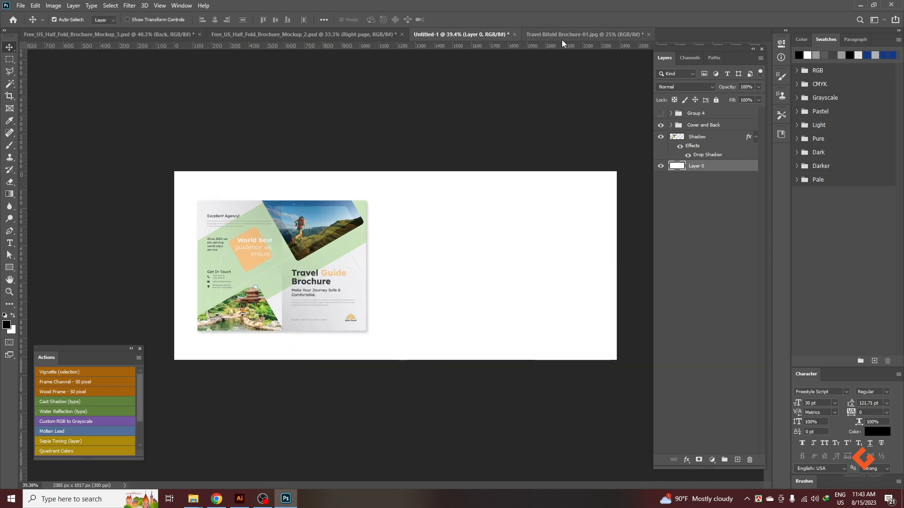
Place the Travel Bifold Brochure-02 image from its folder into the Travel Bifold Brochure-01.jpg document.
{"action": "left_click", "coordinate": [539, 32]}
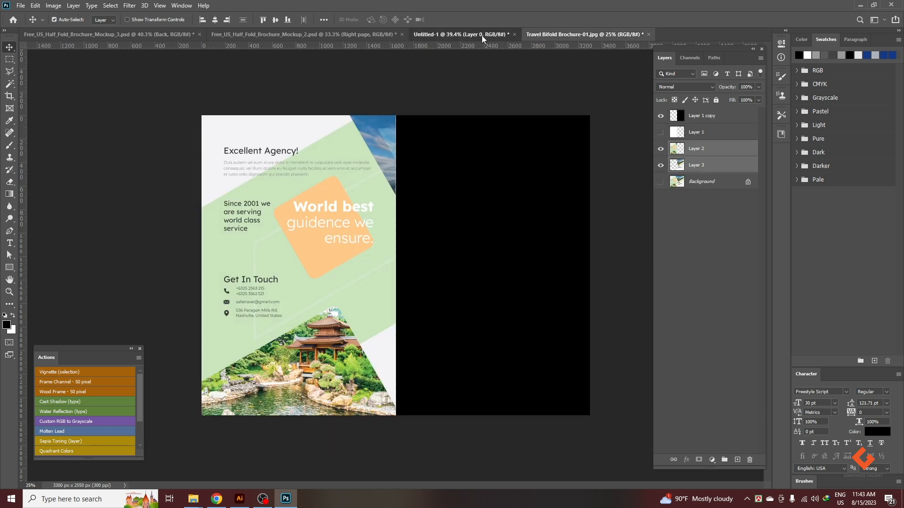
{"action": "left_click", "coordinate": [481, 35]}
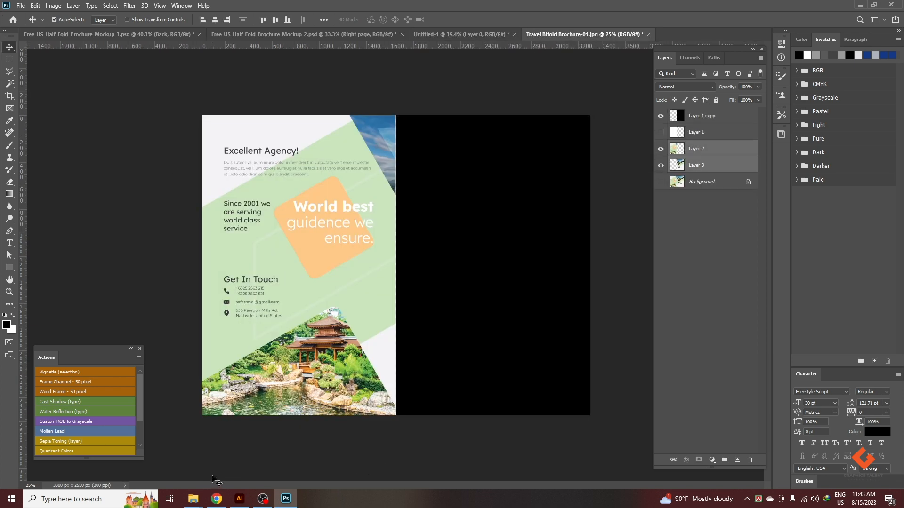
{"action": "mouse_move", "coordinate": [193, 498]}
{"action": "left_click", "coordinate": [251, 456]}
{"action": "left_click_drag", "start_coordinate": [362, 142], "coordinate": [380, 184]}
{"action": "key", "text": "alt+Tab"}
{"action": "key", "text": "Return"}
Unlock the Background layer and delete it together with the old Layer 2 and Layer 3.
{"action": "left_click", "coordinate": [704, 169]}
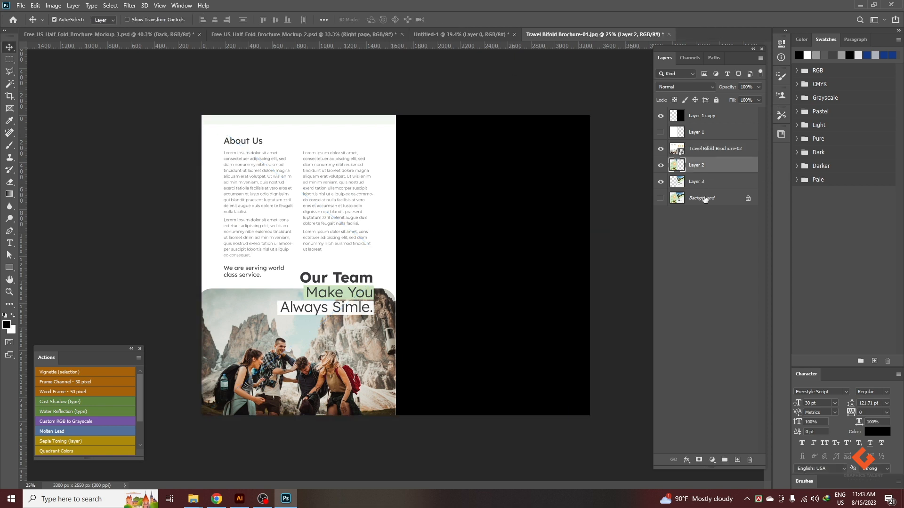
{"action": "left_click", "coordinate": [743, 198]}
{"action": "left_click", "coordinate": [709, 167]}
{"action": "left_click", "coordinate": [705, 198], "text": "shift"}
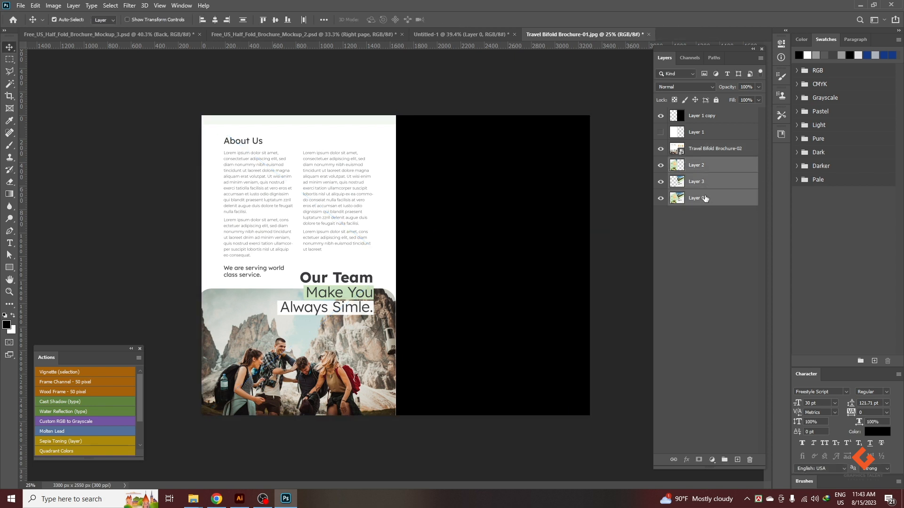
{"action": "key", "text": "Delete"}
Copy the left half of Travel Bifold Brochure-02 to a new layer, using Layer 1's outline as the selection.
{"action": "left_click", "coordinate": [660, 116]}
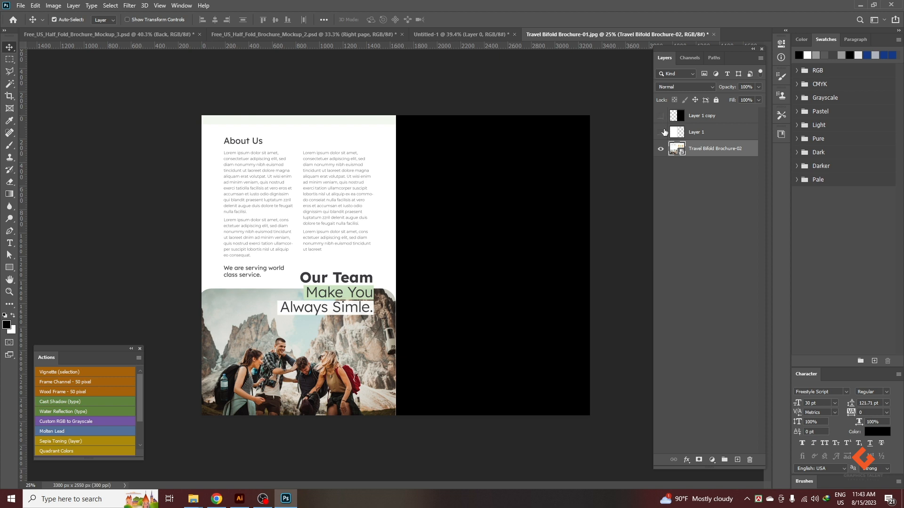
{"action": "left_click", "coordinate": [661, 133]}
{"action": "left_click", "coordinate": [677, 132], "text": "ctrl"}
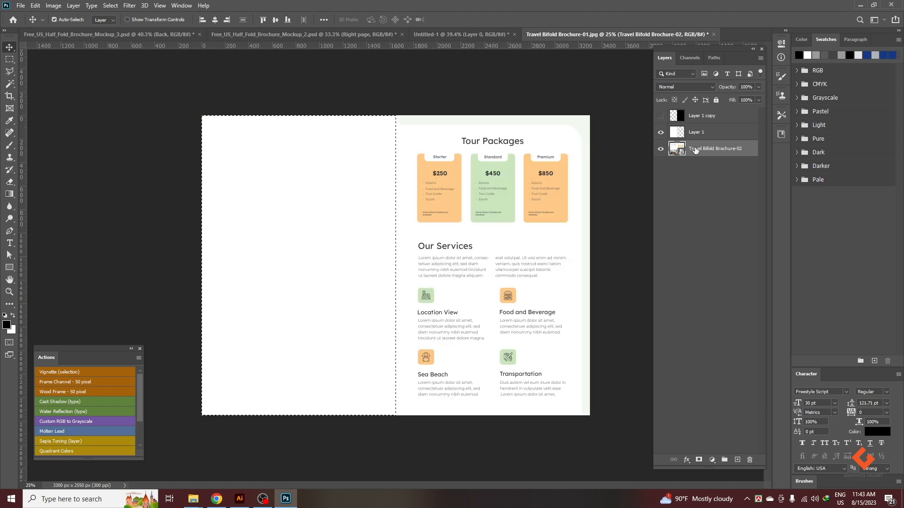
{"action": "key", "text": "ctrl+j"}
Copy the right half of Travel Bifold Brochure-02 to a new layer, using Layer 1 copy's outline as the selection.
{"action": "left_click", "coordinate": [660, 132]}
{"action": "left_click", "coordinate": [678, 118]}
{"action": "left_click", "coordinate": [660, 148]}
{"action": "left_click", "coordinate": [676, 117], "text": "ctrl"}
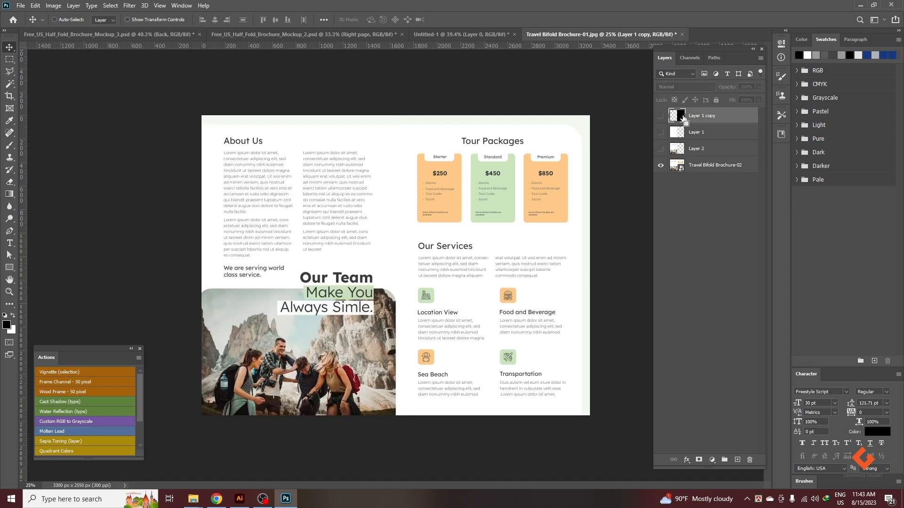
{"action": "left_click", "coordinate": [706, 166]}
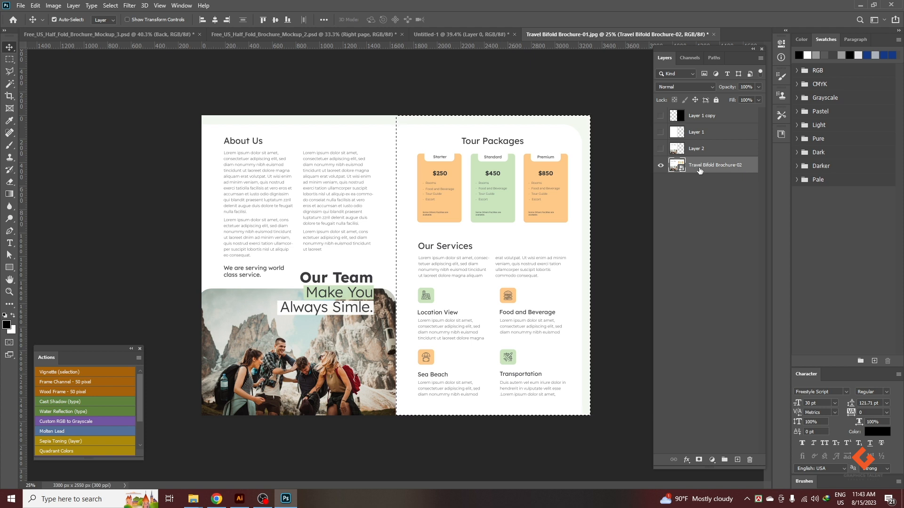
{"action": "key", "text": "ctrl+j"}
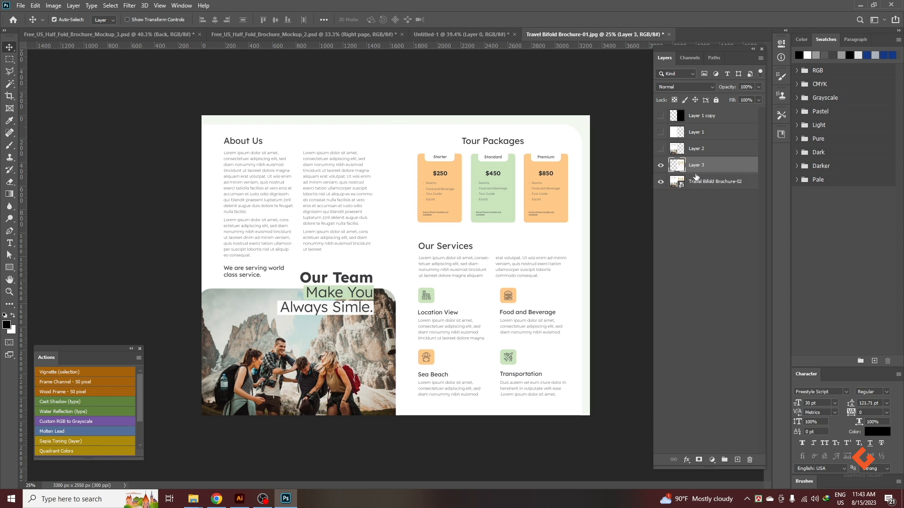
Transfer the two inside-page half layers together into the Untitled-1 mockup document.
{"action": "left_click", "coordinate": [685, 171], "text": "ctrl"}
{"action": "left_click", "coordinate": [698, 160], "text": "ctrl"}
{"action": "left_click", "coordinate": [700, 153], "text": "ctrl"}
{"action": "left_click_drag", "start_coordinate": [679, 161], "coordinate": [508, 268]}
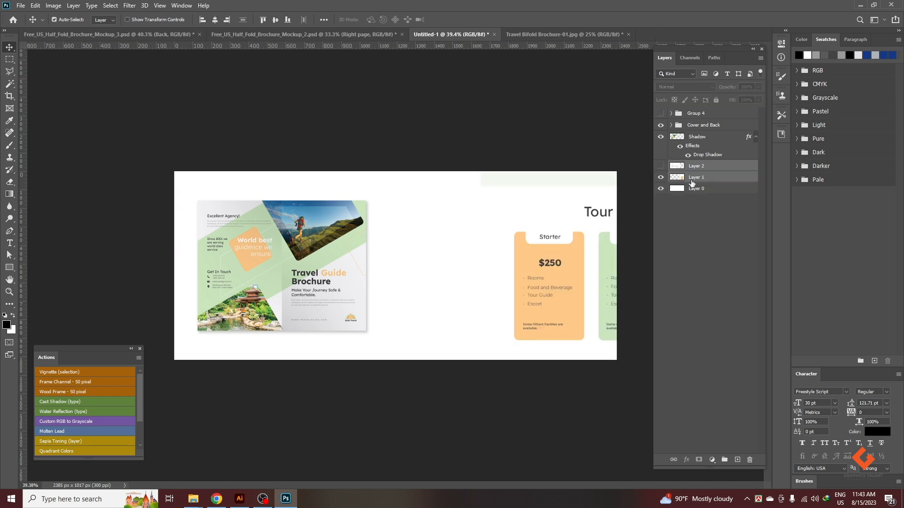
Show Layer 2 and convert Layer 2 and Layer 1 into separate smart objects.
{"action": "left_click", "coordinate": [712, 169]}
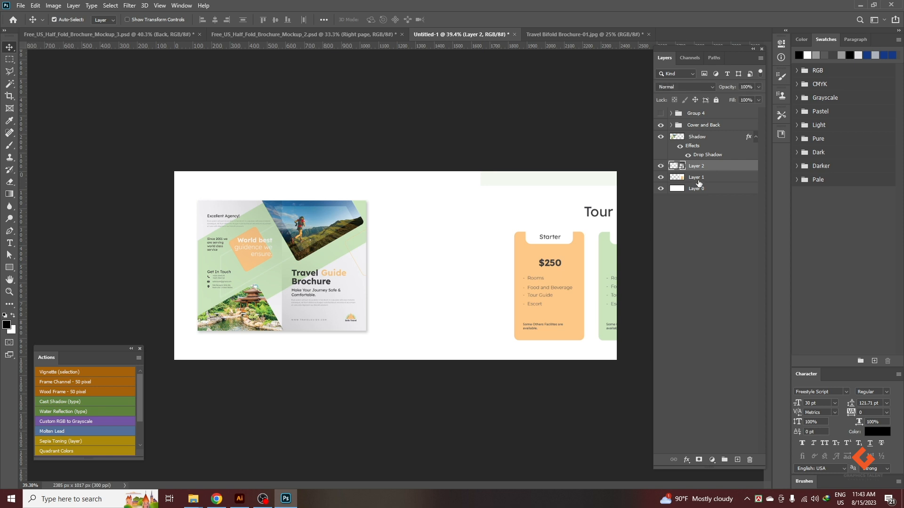
{"action": "left_click", "coordinate": [696, 179]}
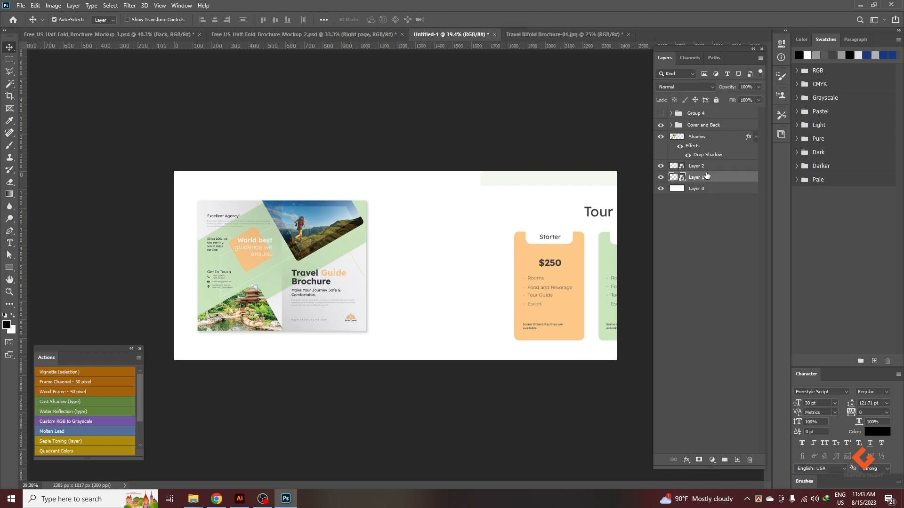
{"action": "left_click", "coordinate": [707, 170], "text": "shift"}
Collapse the Shadow layer's effects and move the Shadow layer into the bottom of the Cover and Back group.
{"action": "left_click", "coordinate": [755, 137]}
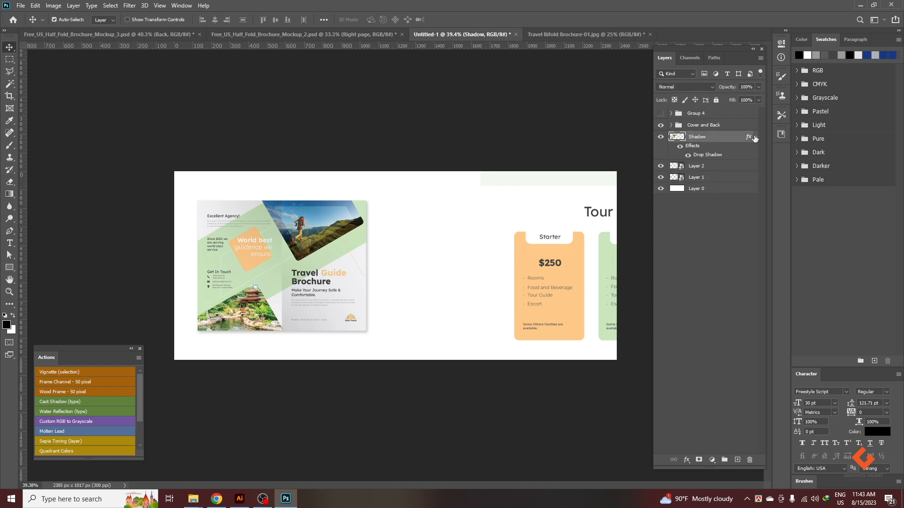
{"action": "left_click", "coordinate": [702, 149]}
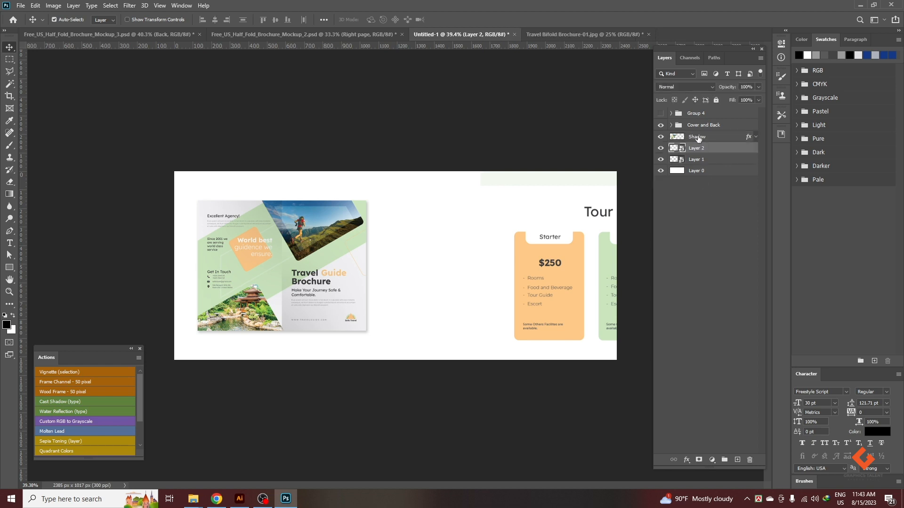
{"action": "left_click", "coordinate": [699, 138]}
{"action": "left_click", "coordinate": [671, 126]}
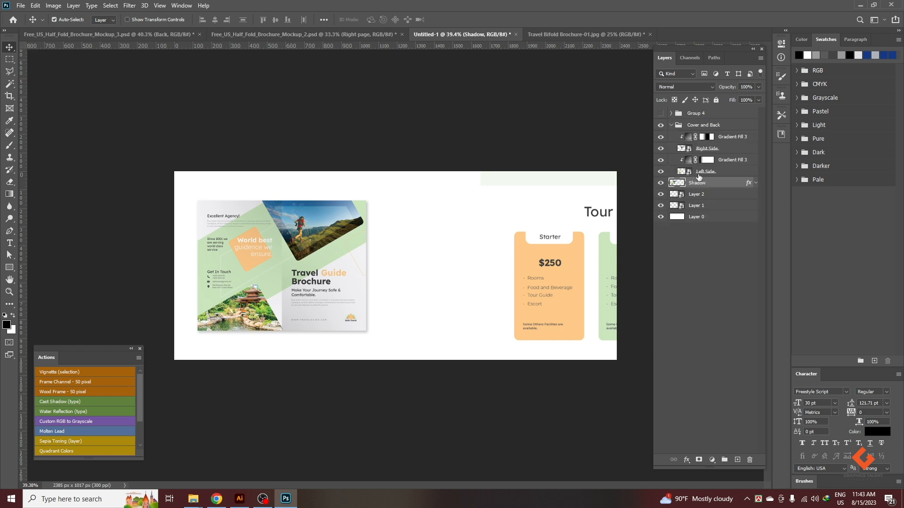
{"action": "left_click_drag", "start_coordinate": [698, 187], "coordinate": [697, 176]}
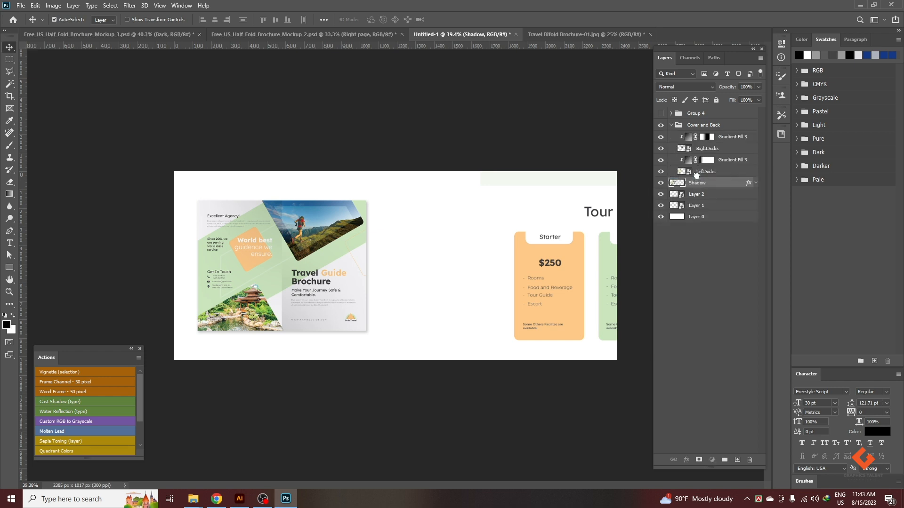
{"action": "left_click", "coordinate": [671, 125]}
Duplicate Layer 2 and Layer 1 together and merge the two copies into a single layer.
{"action": "left_click", "coordinate": [697, 139]}
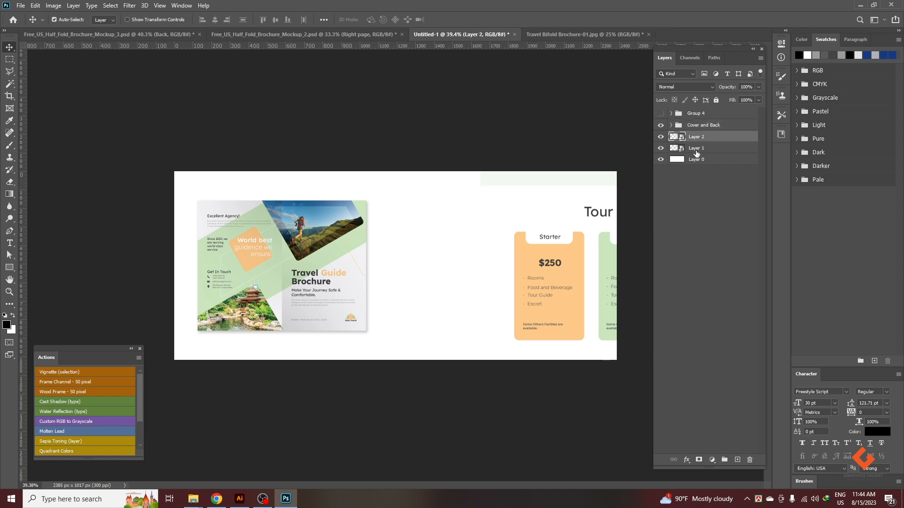
{"action": "left_click", "coordinate": [698, 150], "text": "shift"}
{"action": "key", "text": "ctrl+j"}
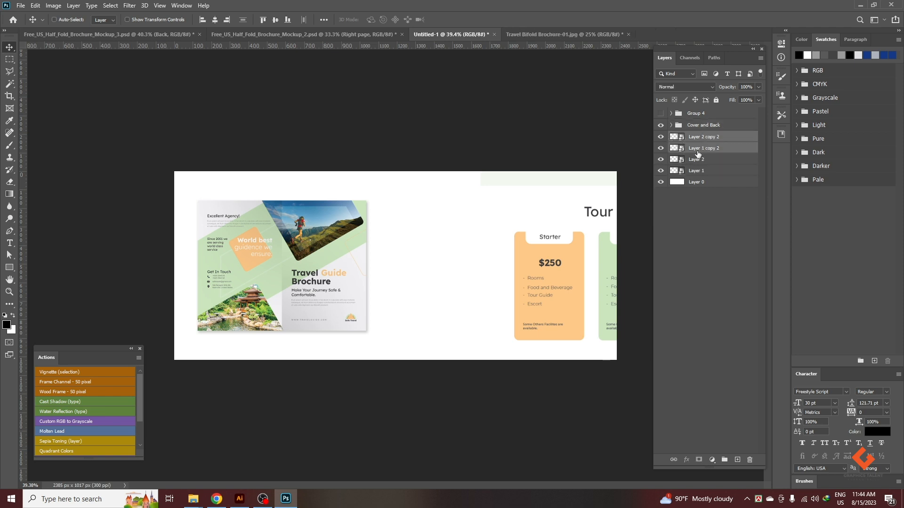
{"action": "key", "text": "ctrl+e"}
Rename the merged copy as Shadow and place it directly beneath Layer 1.
{"action": "double_click", "coordinate": [701, 136]}
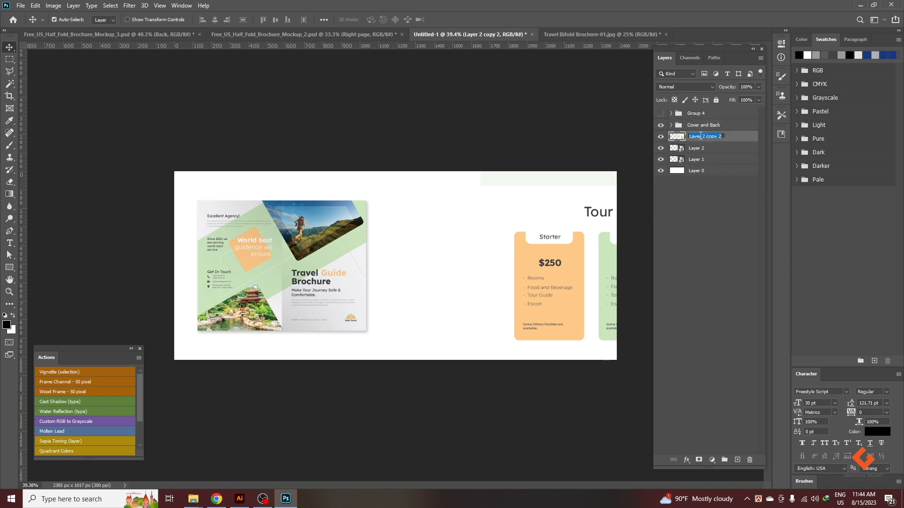
{"action": "type", "text": "Shadow"}
{"action": "key", "text": "Return"}
{"action": "left_click_drag", "start_coordinate": [700, 138], "coordinate": [708, 164]}
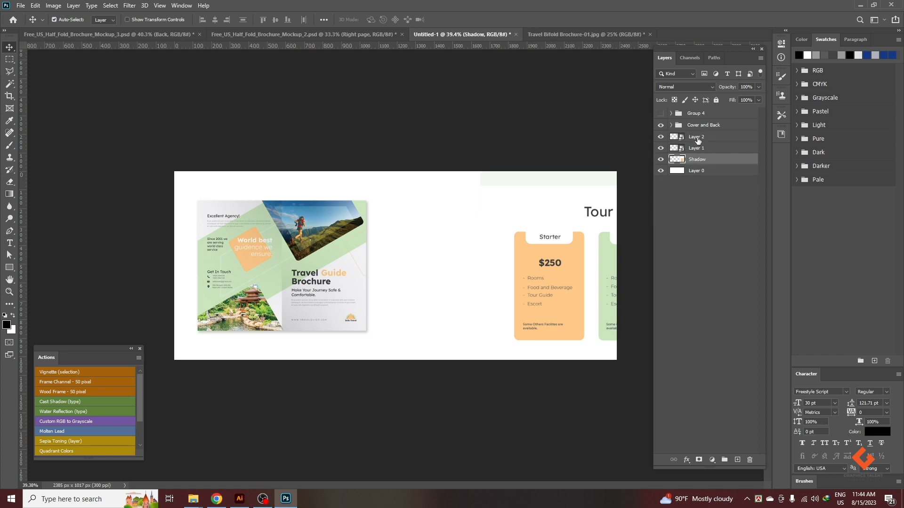
Scale Layer 2 and Layer 1 together to 27.53%, matching the cover spread's height and level with its top edge.
{"action": "left_click", "coordinate": [697, 138]}
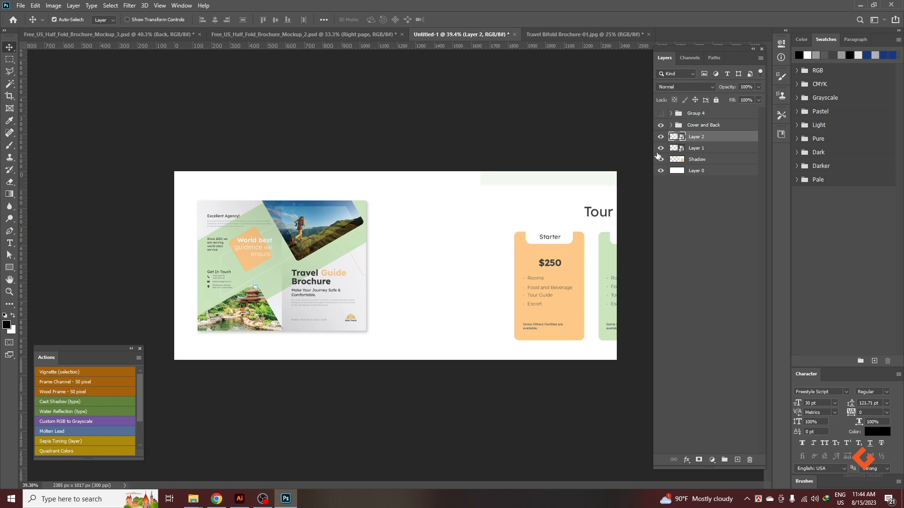
{"action": "left_click", "coordinate": [702, 150], "text": "shift"}
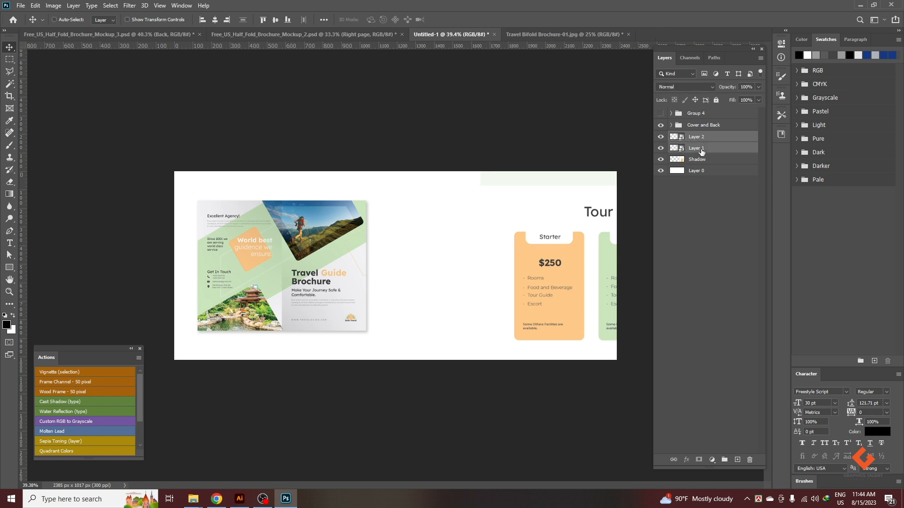
{"action": "key", "text": "ctrl+t"}
{"action": "left_click_drag", "start_coordinate": [532, 237], "coordinate": [381, 150]}
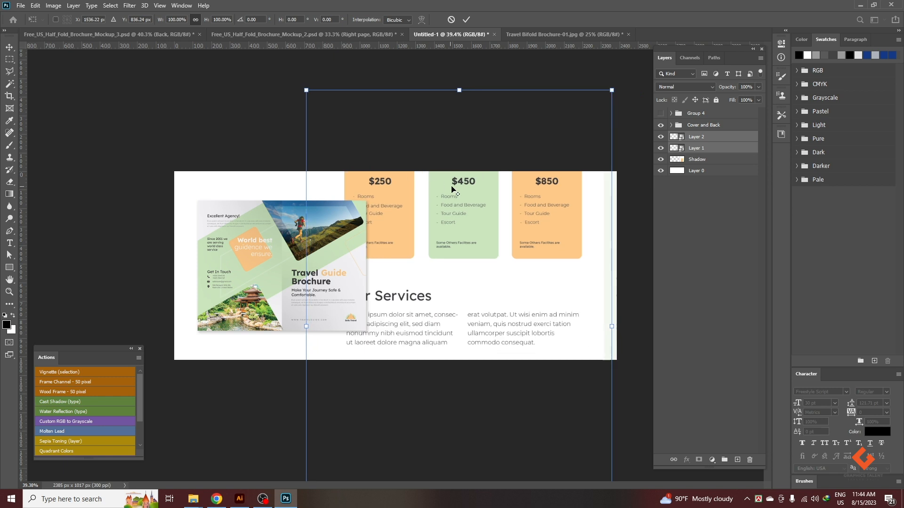
{"action": "scroll", "coordinate": [459, 143], "scroll_direction": "down", "scroll_amount": 1}
{"action": "left_click_drag", "start_coordinate": [453, 111], "coordinate": [455, 208]}
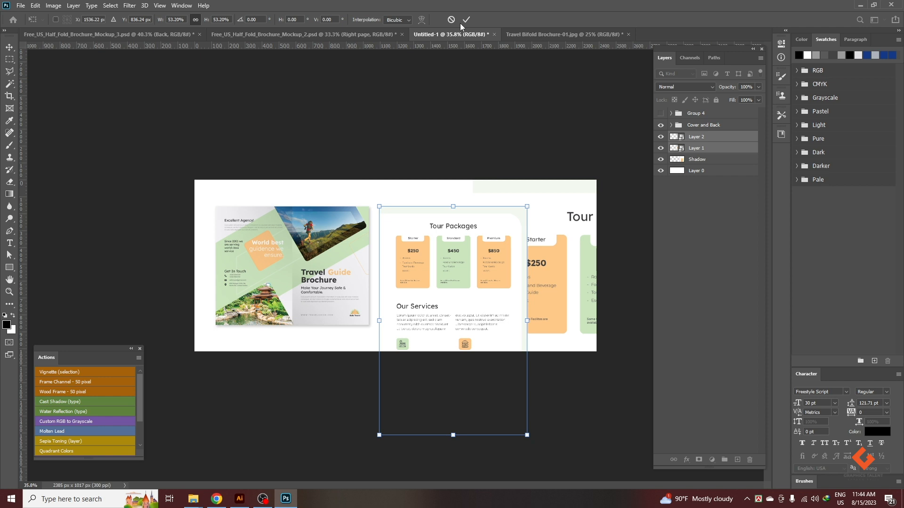
{"action": "left_click_drag", "start_coordinate": [504, 272], "coordinate": [425, 208]}
{"action": "key", "text": "ctrl+z"}
{"action": "left_click_drag", "start_coordinate": [425, 338], "coordinate": [426, 329]}
{"action": "left_click_drag", "start_coordinate": [428, 282], "coordinate": [389, 274]}
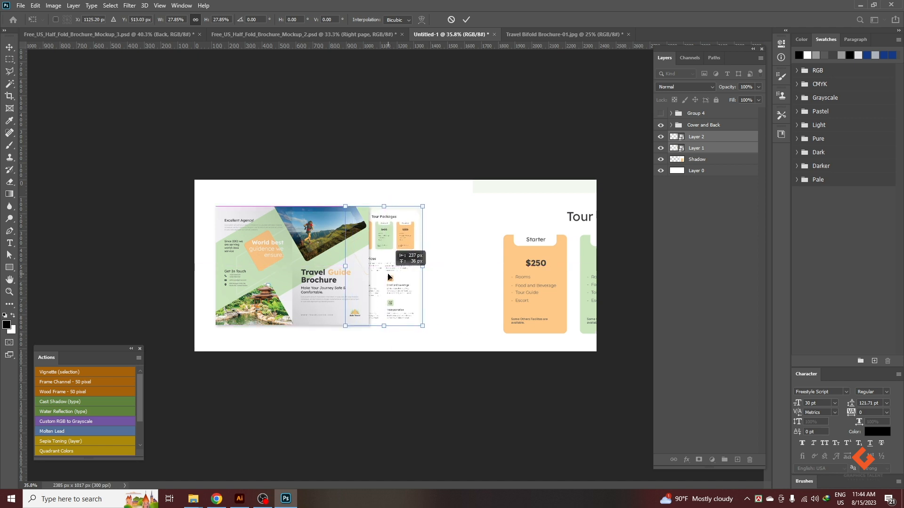
{"action": "scroll", "coordinate": [379, 335], "scroll_direction": "up", "scroll_amount": 3}
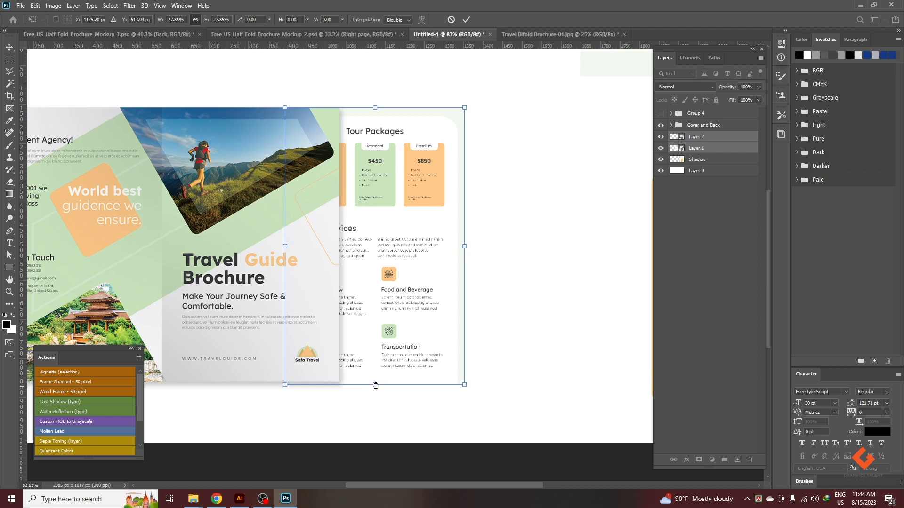
{"action": "left_click_drag", "start_coordinate": [375, 384], "coordinate": [375, 381]}
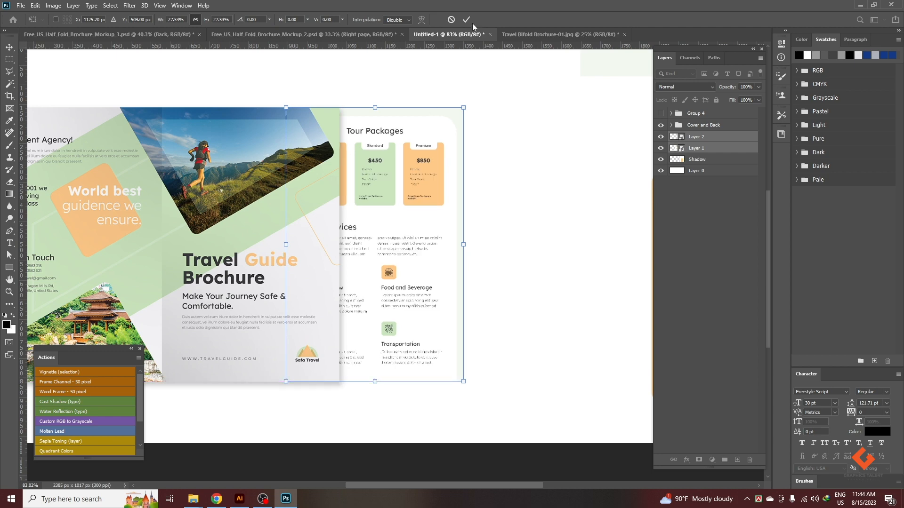
{"action": "left_click", "coordinate": [469, 19]}
Hide the new Shadow layer and move the Tour Packages page into the empty canvas area beside the cover spread.
{"action": "scroll", "coordinate": [286, 197], "scroll_direction": "down", "scroll_amount": 3}
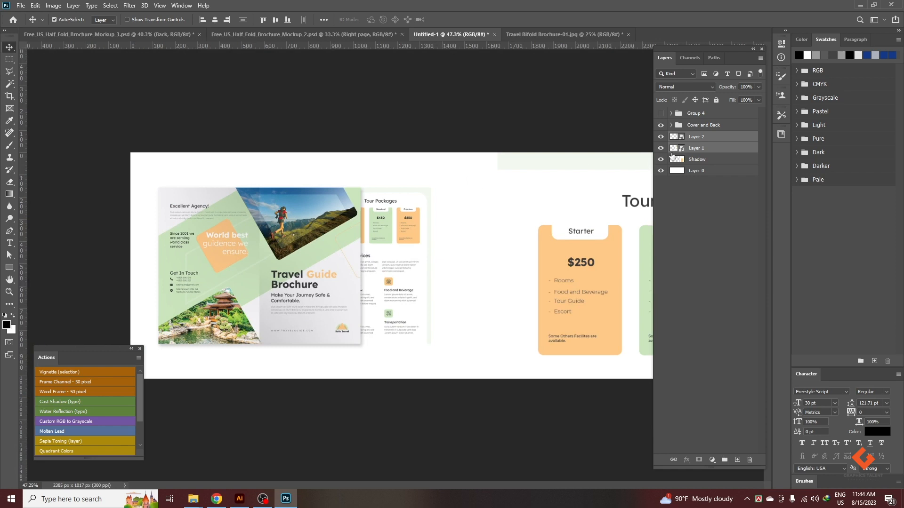
{"action": "left_click", "coordinate": [695, 178]}
{"action": "left_click", "coordinate": [697, 159]}
{"action": "left_click", "coordinate": [660, 159]}
{"action": "scroll", "coordinate": [400, 274], "scroll_direction": "down", "scroll_amount": 1}
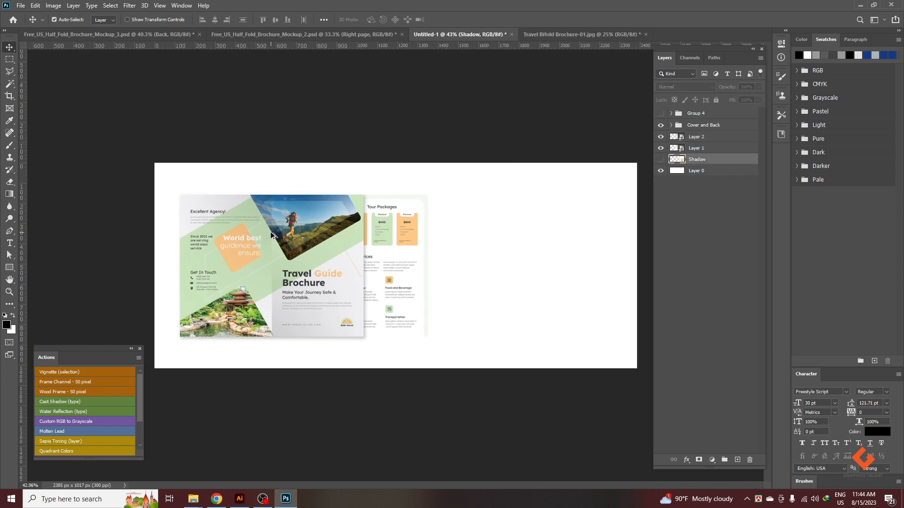
{"action": "scroll", "coordinate": [416, 272], "scroll_direction": "up", "scroll_amount": 4}
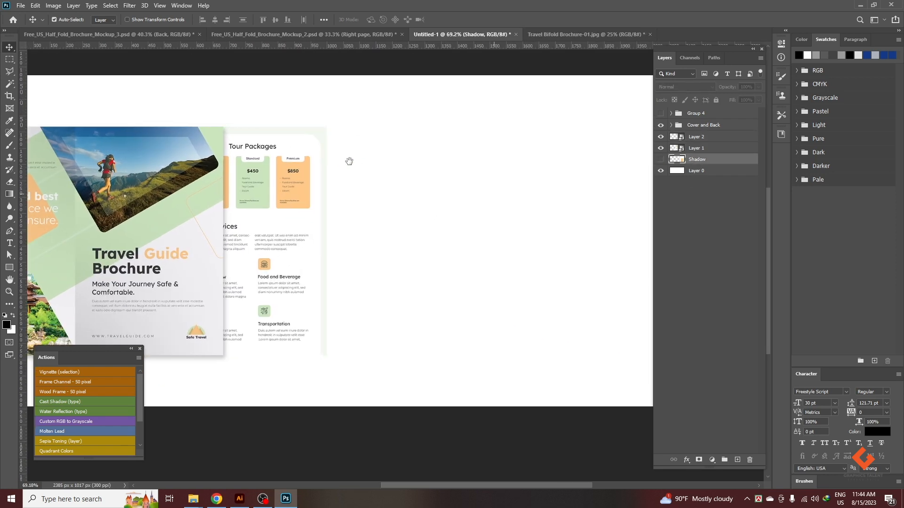
{"action": "left_click_drag", "start_coordinate": [250, 188], "coordinate": [418, 178]}
Toggle the visibility of Layer 1 and Layer 2 to check which page each layer holds.
{"action": "left_click", "coordinate": [660, 147]}
{"action": "left_click", "coordinate": [660, 137]}
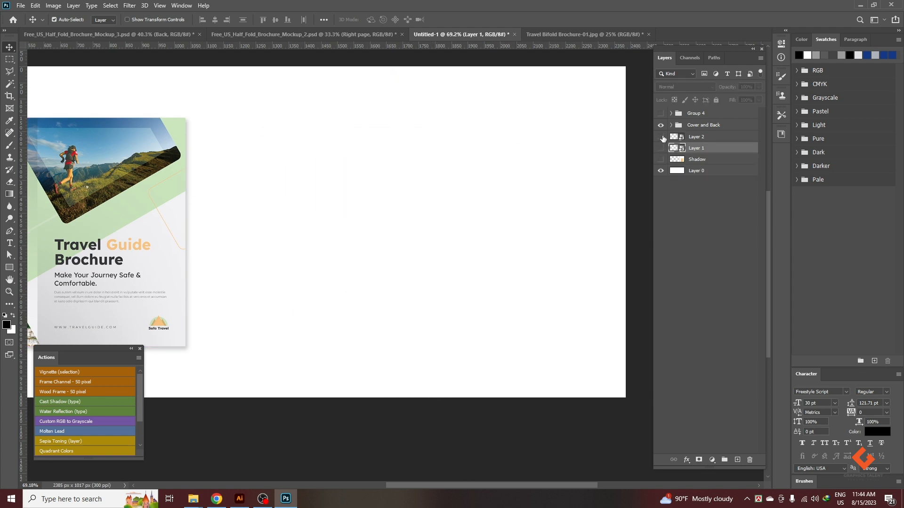
{"action": "left_click", "coordinate": [660, 148]}
{"action": "key", "text": "ctrl+0"}
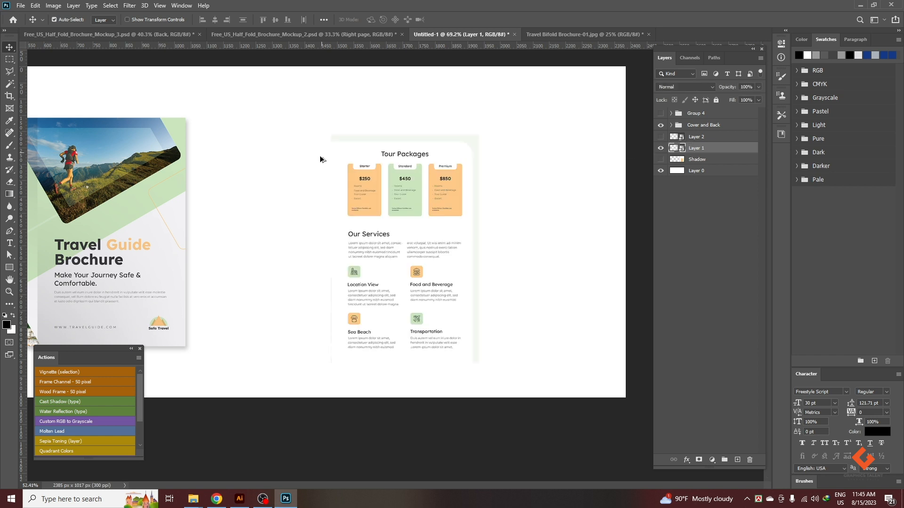
{"action": "left_click", "coordinate": [695, 137]}
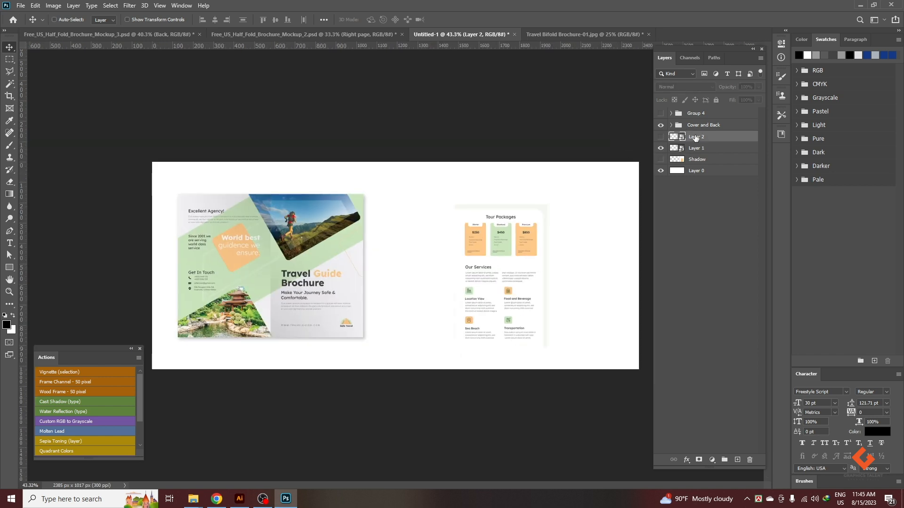
{"action": "left_click", "coordinate": [660, 137]}
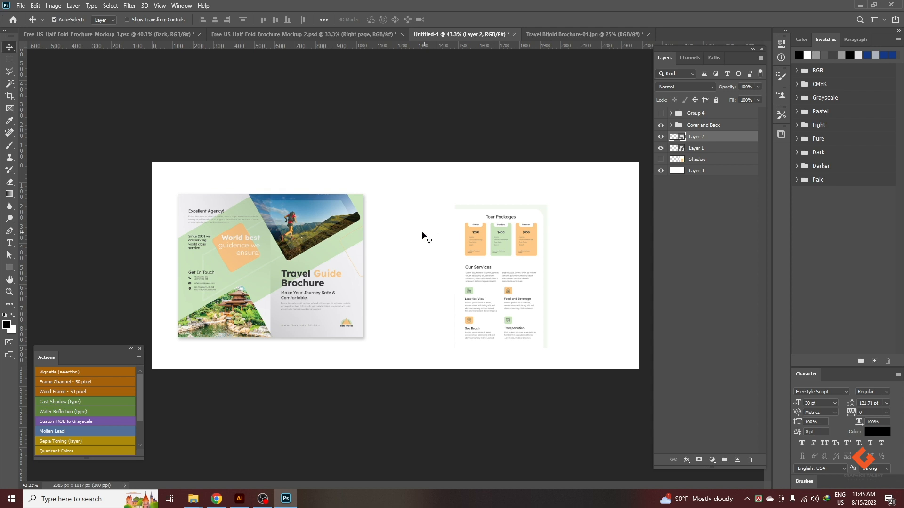
Transform Layer 2 and move it onto the canvas overlapping the far side of the Tour Packages page.
{"action": "key", "text": "ctrl+minus"}
{"action": "key", "text": "ctrl+minus"}
{"action": "key", "text": "ctrl+t"}
{"action": "left_click_drag", "start_coordinate": [358, 265], "coordinate": [471, 265]}
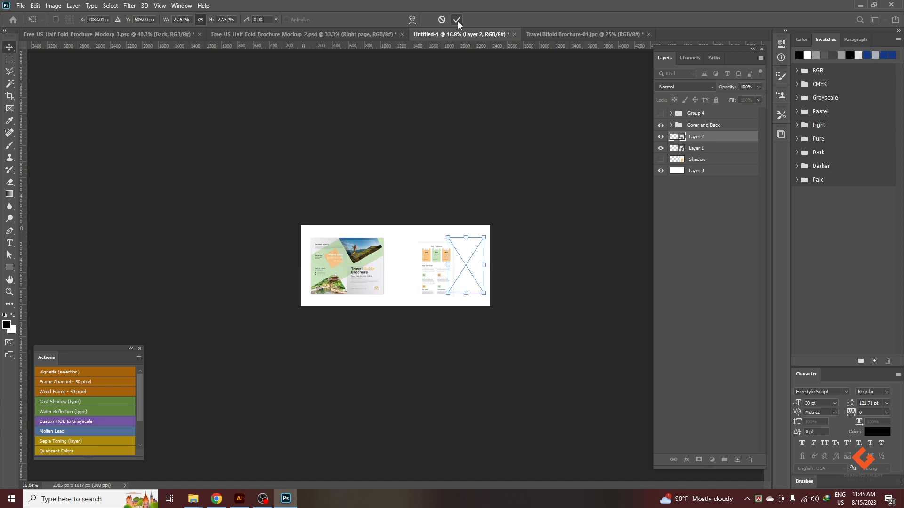
{"action": "left_click", "coordinate": [456, 19]}
Reposition the Tour Packages page closer to the cover spread, level with its top edge.
{"action": "key", "text": "ctrl+plus"}
{"action": "left_click", "coordinate": [421, 258], "text": "ctrl"}
{"action": "left_click_drag", "start_coordinate": [421, 258], "coordinate": [421, 252]}
{"action": "left_click", "coordinate": [491, 263]}
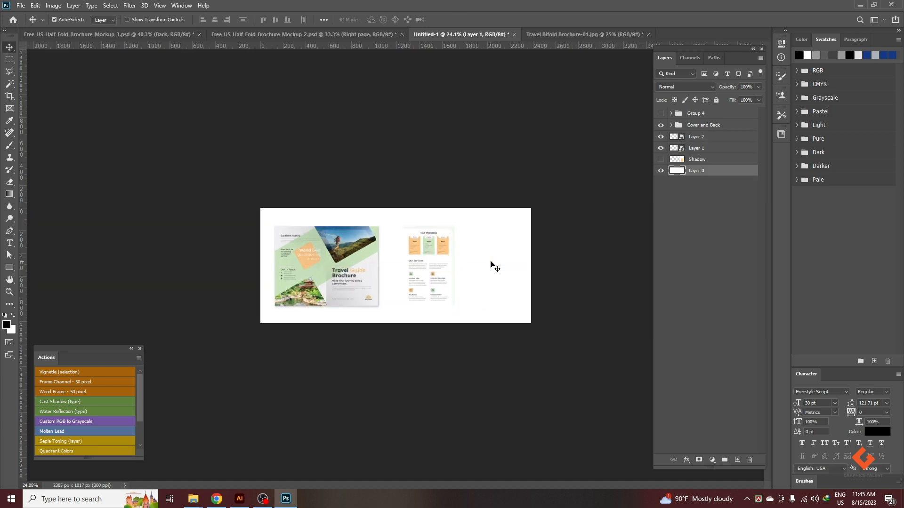
Delete Layer 2 and replace it with the About Us half page from Travel Bifold Brochure-01 as a smart object.
{"action": "left_click", "coordinate": [692, 138]}
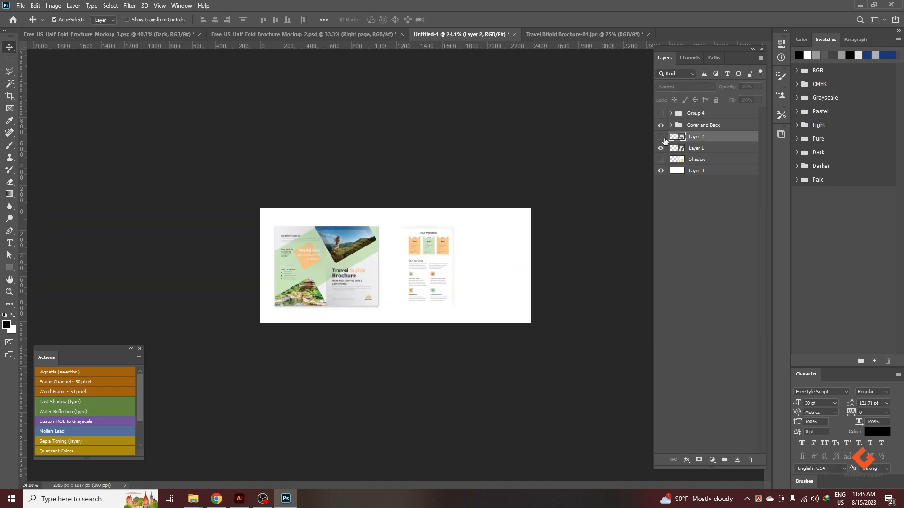
{"action": "key", "text": "ctrl+e"}
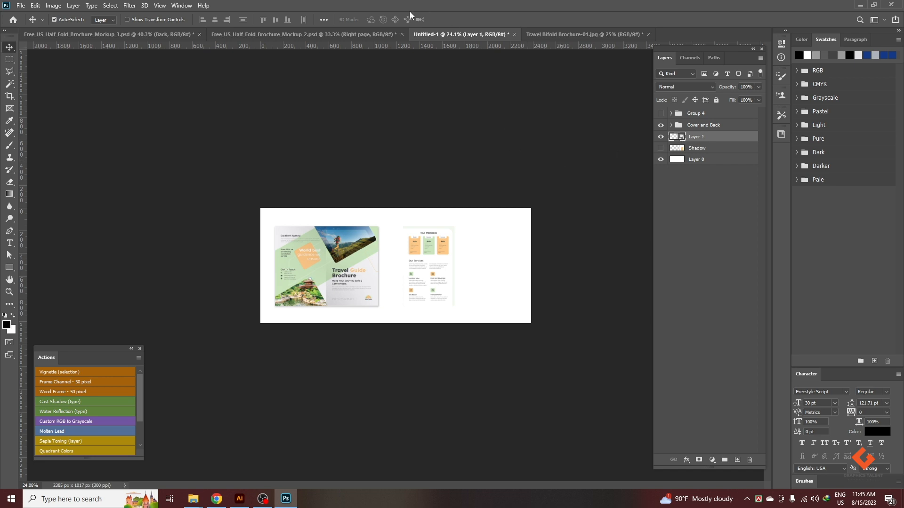
{"action": "left_click", "coordinate": [596, 32]}
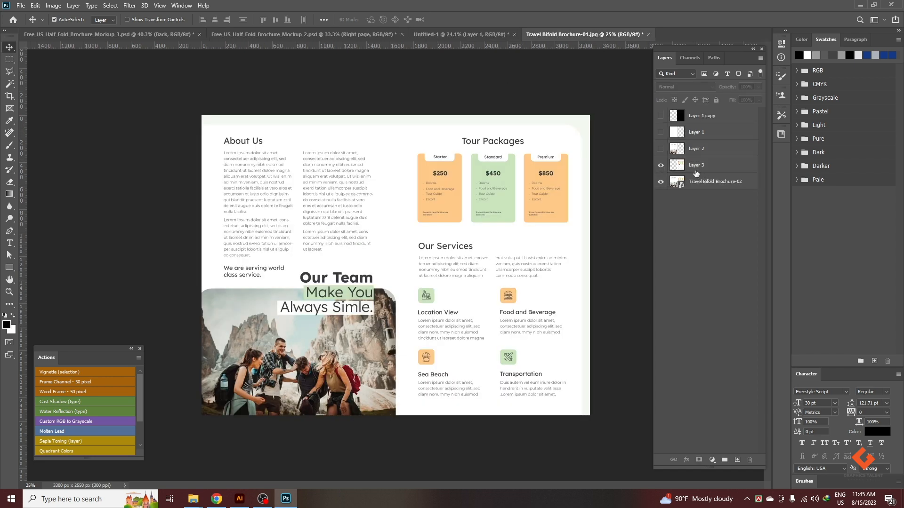
{"action": "left_click", "coordinate": [695, 170]}
{"action": "left_click", "coordinate": [659, 166]}
{"action": "left_click", "coordinate": [661, 150]}
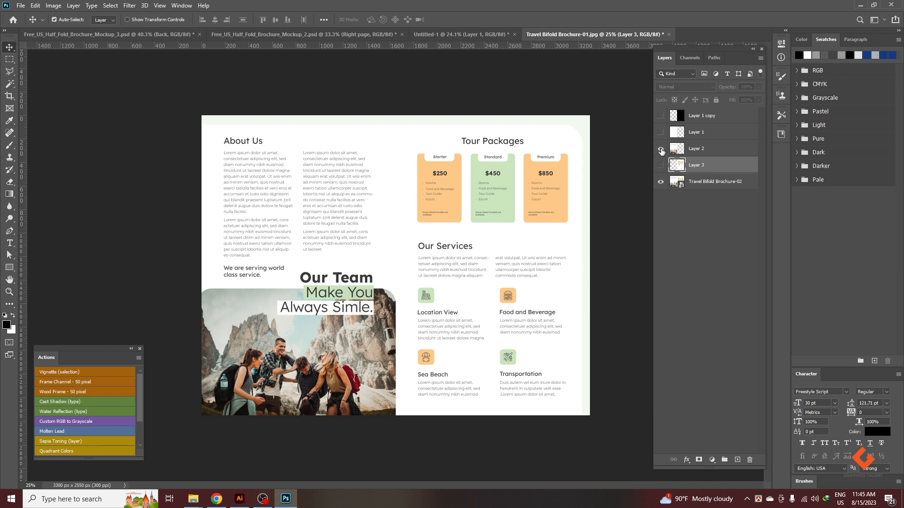
{"action": "left_click", "coordinate": [701, 152]}
{"action": "left_click", "coordinate": [54, 19]}
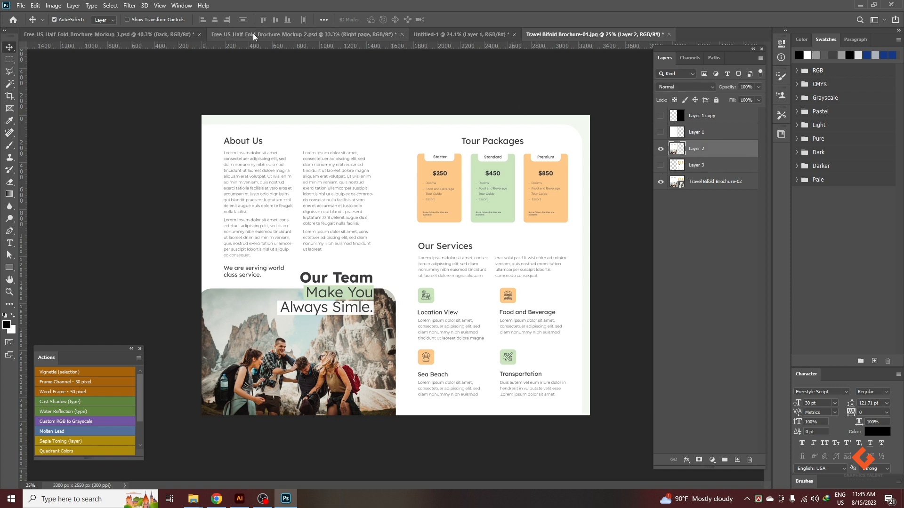
{"action": "left_click", "coordinate": [444, 34]}
{"action": "key", "text": "ctrl+v"}
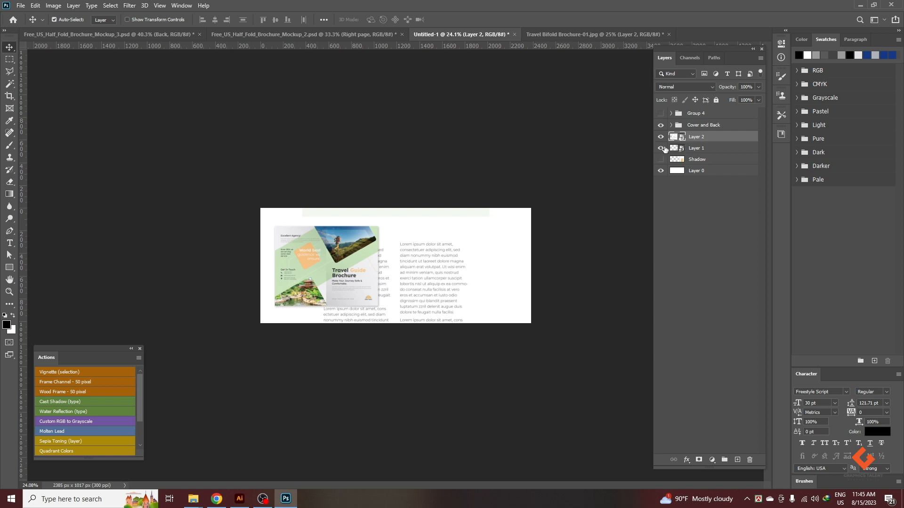
Check Layer 1's transform width and height in pixels instead of percent.
{"action": "left_click", "coordinate": [703, 150]}
{"action": "key", "text": "ctrl+t"}
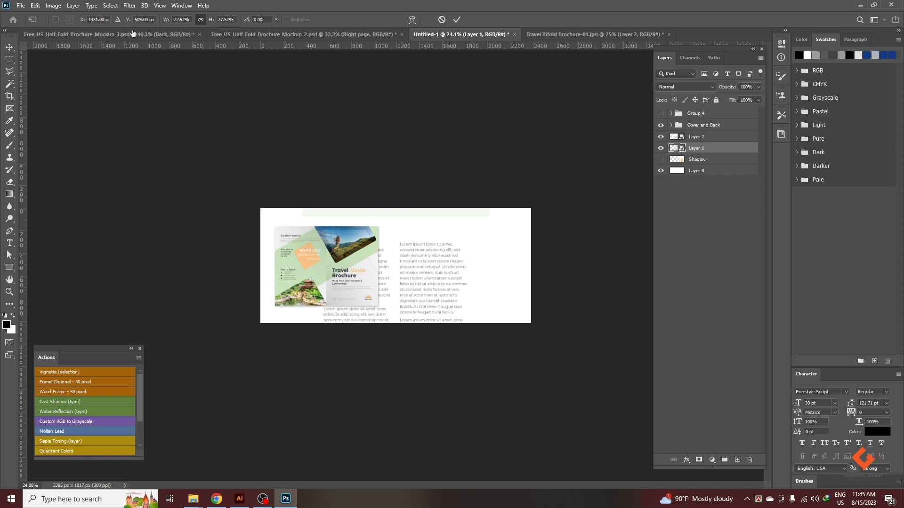
{"action": "right_click", "coordinate": [186, 18]}
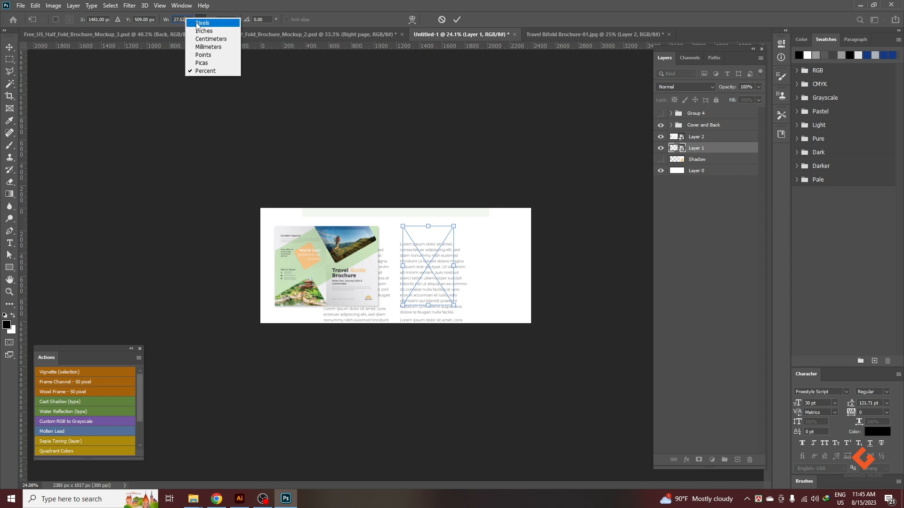
{"action": "left_click", "coordinate": [204, 23]}
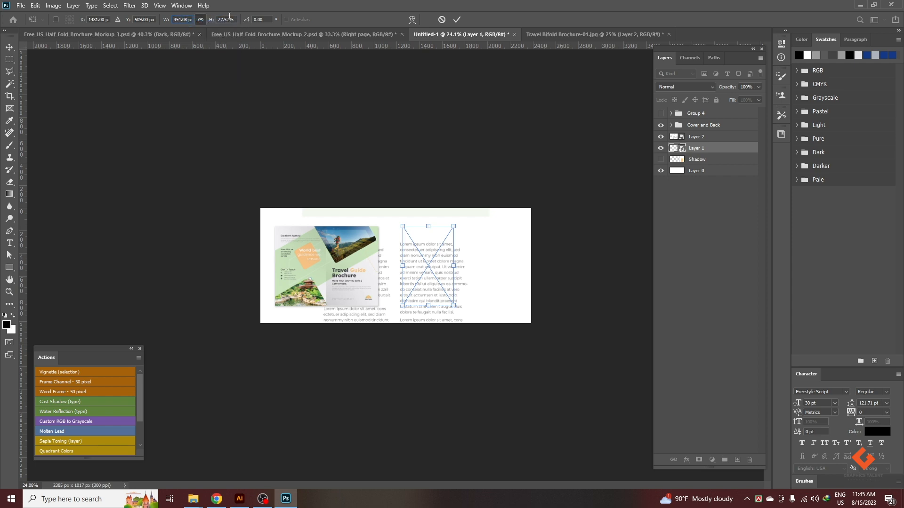
{"action": "right_click", "coordinate": [230, 20]}
{"action": "left_click", "coordinate": [247, 23]}
{"action": "left_click", "coordinate": [183, 22]}
{"action": "right_click", "coordinate": [182, 21]}
{"action": "left_click", "coordinate": [248, 6]}
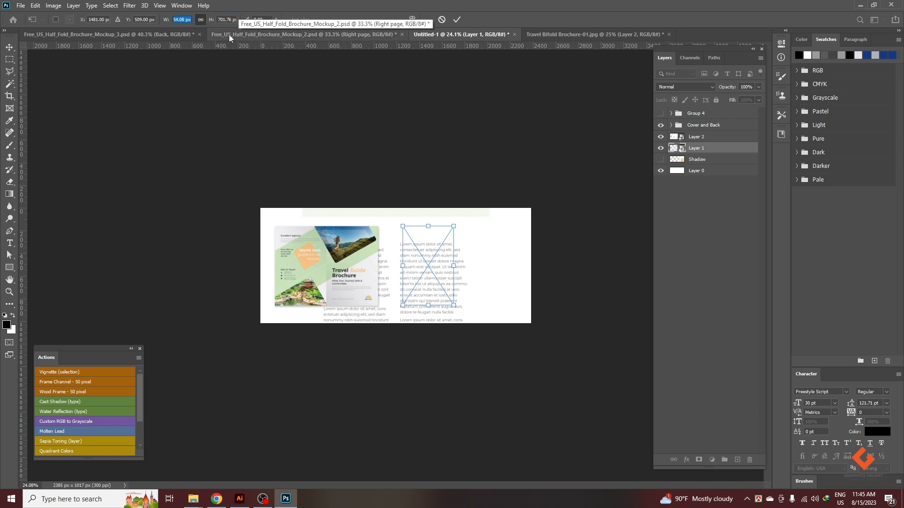
{"action": "key", "text": "Return"}
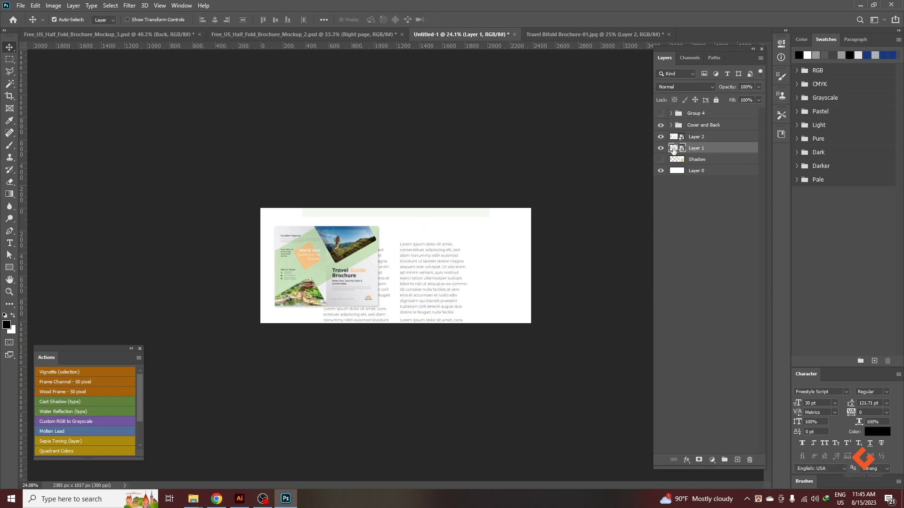
Hide Layer 1 and scale Layer 2 proportionally to a height of 701.76 px.
{"action": "left_click", "coordinate": [660, 147]}
{"action": "left_click", "coordinate": [702, 138]}
{"action": "key", "text": "ctrl+t"}
{"action": "right_click", "coordinate": [186, 19]}
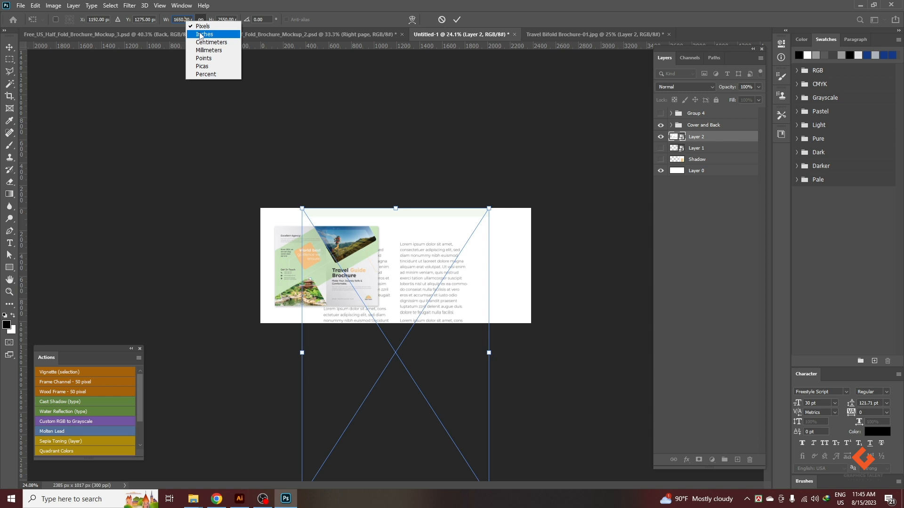
{"action": "left_click", "coordinate": [175, 20]}
{"action": "double_click", "coordinate": [181, 20]}
{"action": "key", "text": "ctrl+v"}
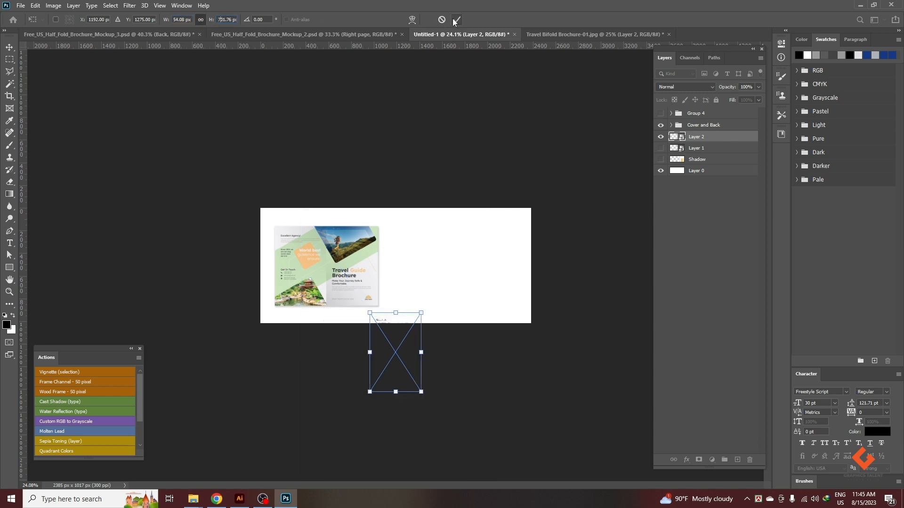
{"action": "left_click", "coordinate": [456, 20]}
Show Layer 1 and place the About Us page beside the cover spread, with the Tour Packages page on its far side.
{"action": "left_click", "coordinate": [660, 149]}
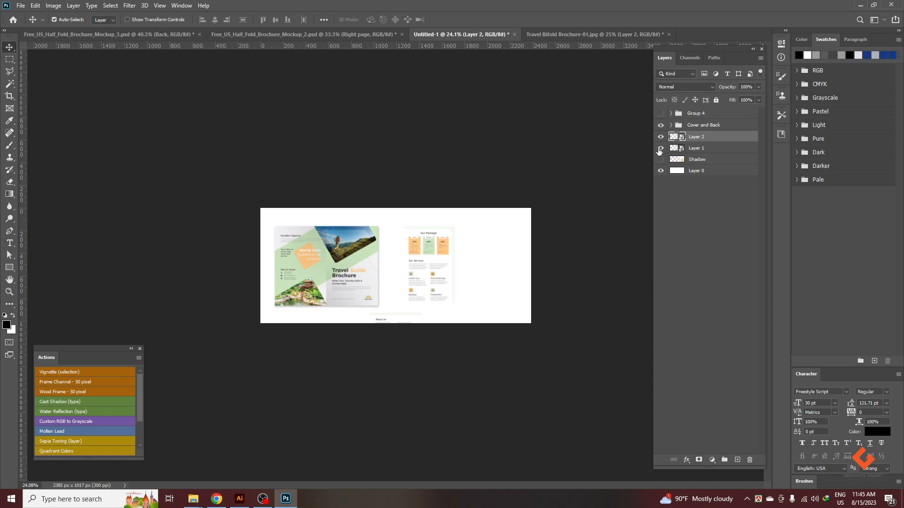
{"action": "left_click_drag", "start_coordinate": [397, 320], "coordinate": [452, 252]}
{"action": "scroll", "coordinate": [452, 252], "scroll_direction": "up", "scroll_amount": 9}
{"action": "left_click_drag", "start_coordinate": [551, 292], "coordinate": [458, 260]}
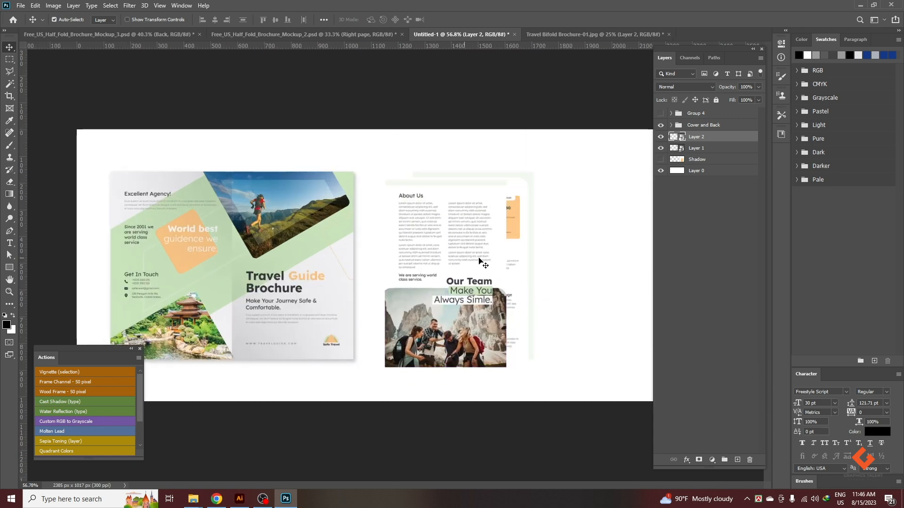
{"action": "left_click_drag", "start_coordinate": [539, 247], "coordinate": [622, 250]}
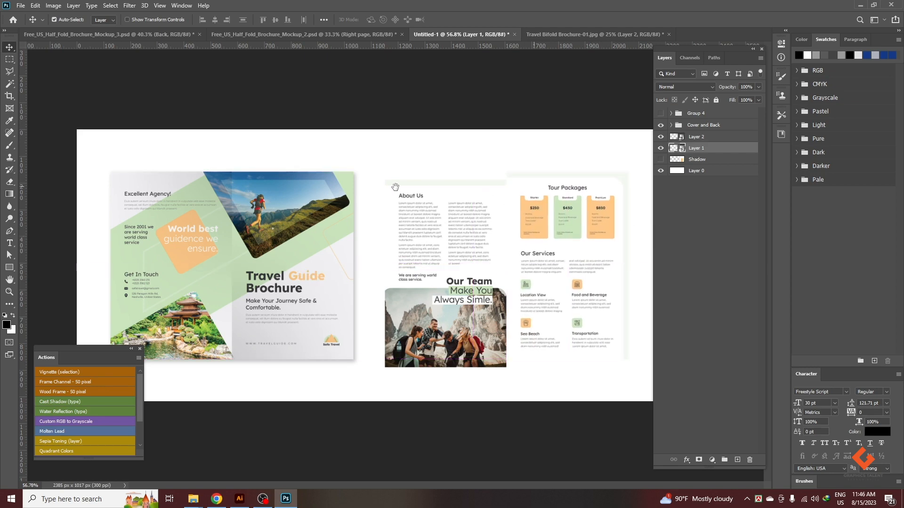
Level the About Us page's top edge with the Tour Packages page and close the gap between the two pages.
{"action": "left_click_drag", "start_coordinate": [428, 231], "coordinate": [423, 222]}
{"action": "scroll", "coordinate": [516, 213], "scroll_direction": "up", "scroll_amount": 4}
{"action": "left_click_drag", "start_coordinate": [561, 188], "coordinate": [557, 186]}
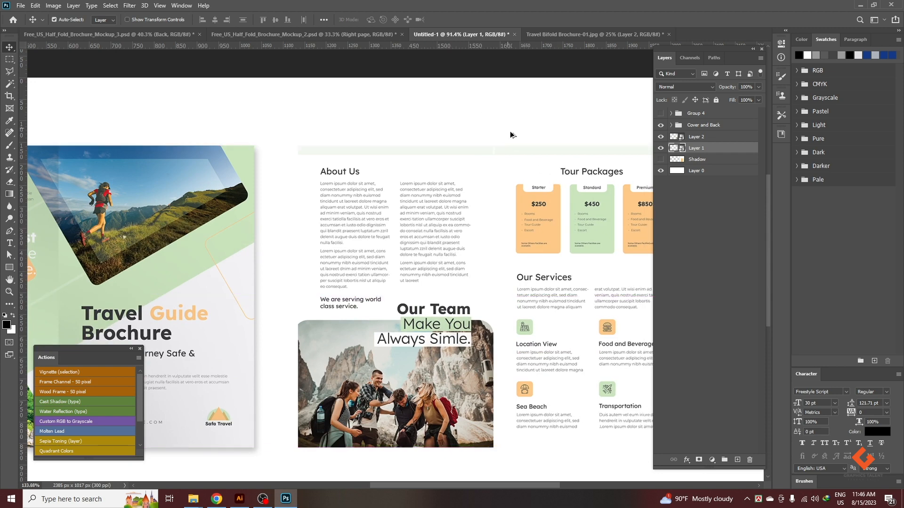
{"action": "scroll", "coordinate": [500, 141], "scroll_direction": "up", "scroll_amount": 10}
{"action": "left_click_drag", "start_coordinate": [504, 195], "coordinate": [501, 198]}
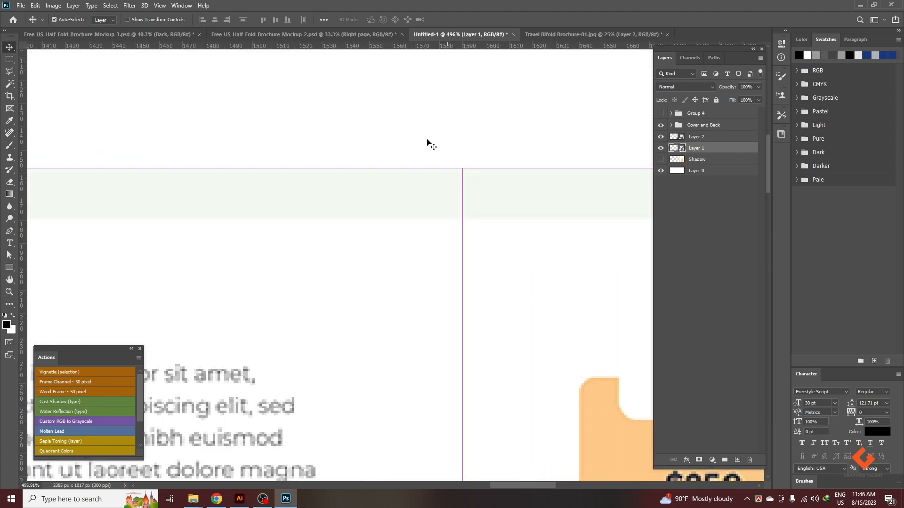
{"action": "left_click", "coordinate": [353, 201]}
{"action": "scroll", "coordinate": [363, 207], "scroll_direction": "down", "scroll_amount": 8}
{"action": "left_click", "coordinate": [666, 199]}
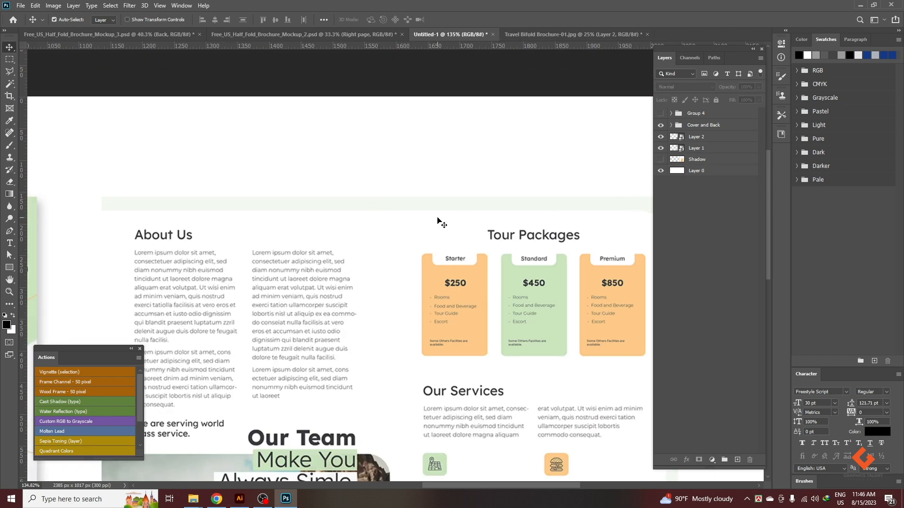
Delete the hidden Shadow layer above Layer 0.
{"action": "left_click", "coordinate": [696, 159]}
{"action": "key", "text": "Delete"}
{"action": "scroll", "coordinate": [261, 197], "scroll_direction": "down", "scroll_amount": 5}
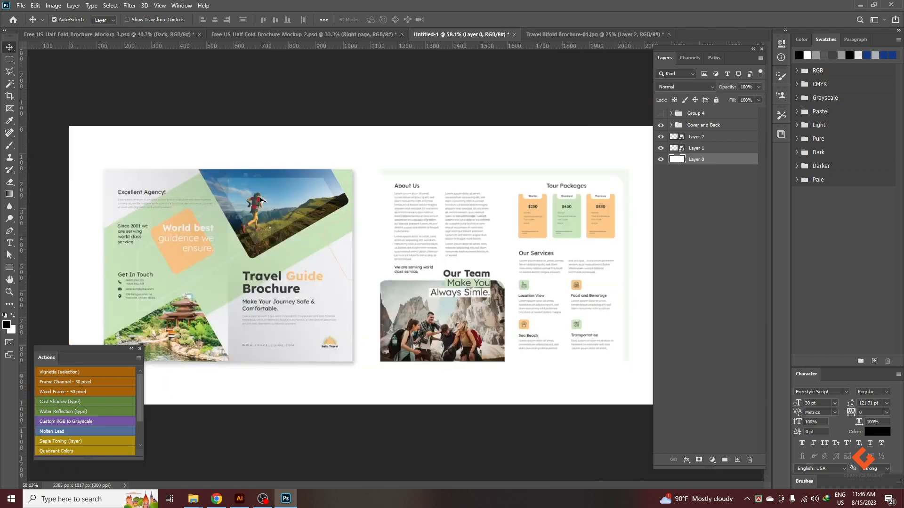
Duplicate Layer 1 and Layer 2 together and merge the copies into one layer.
{"action": "left_click", "coordinate": [711, 147]}
{"action": "left_click", "coordinate": [710, 137], "text": "shift"}
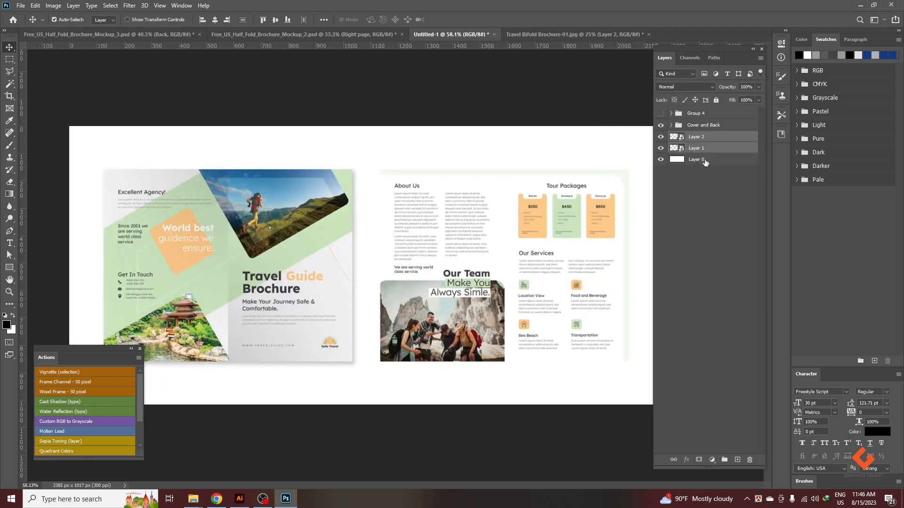
{"action": "key", "text": "ctrl+j"}
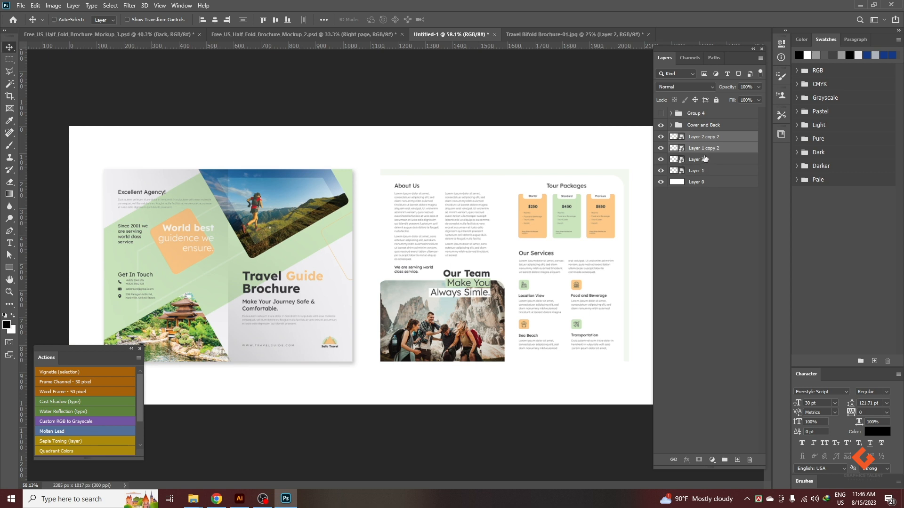
{"action": "key", "text": "ctrl+e"}
Rename the merged copy as Shadow and stack it below Layer 1 and Layer 2.
{"action": "double_click", "coordinate": [703, 138]}
{"action": "type", "text": "Sha"}
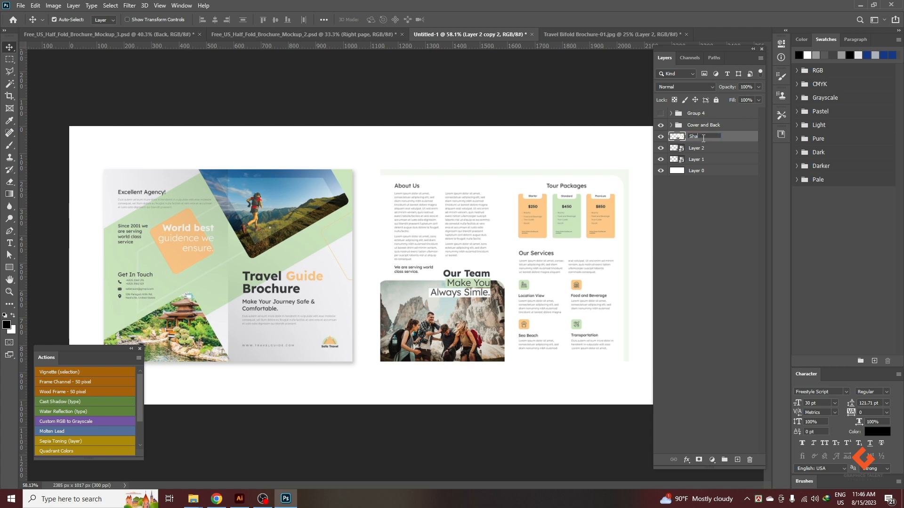
{"action": "type", "text": "pow"}
{"action": "key", "text": "Return"}
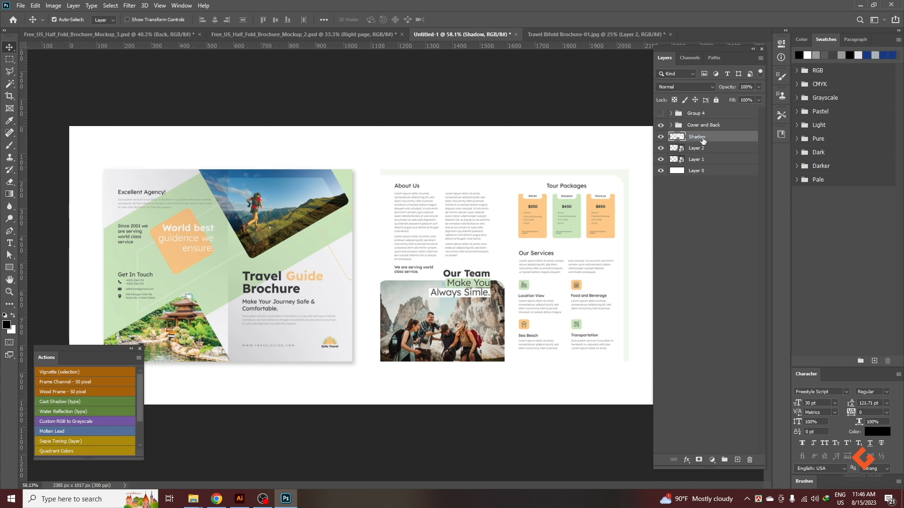
{"action": "key", "text": "ctrl+bracketleft"}
{"action": "key", "text": "ctrl+bracketleft"}
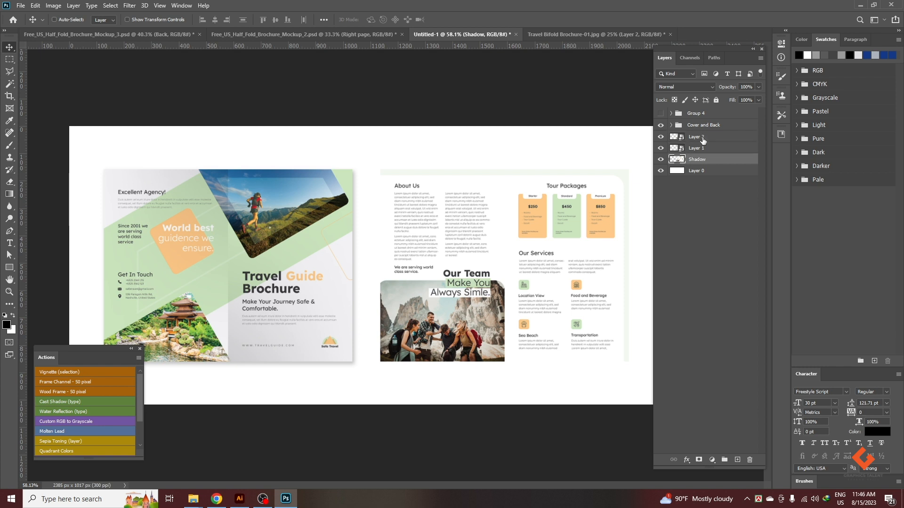
Hide the Cover and Back group and the Shadow layer, and toggle Layer 1 and Layer 2 to identify their pages.
{"action": "left_click", "coordinate": [701, 148]}
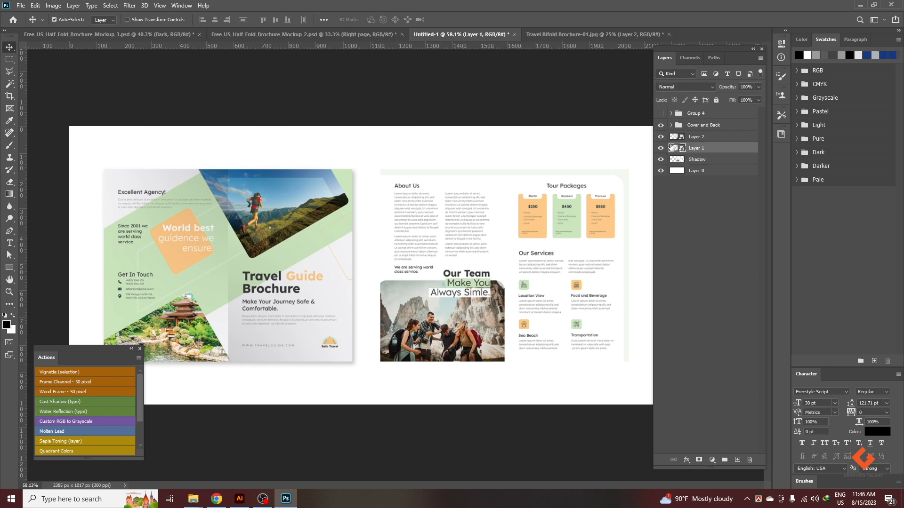
{"action": "left_click", "coordinate": [661, 126]}
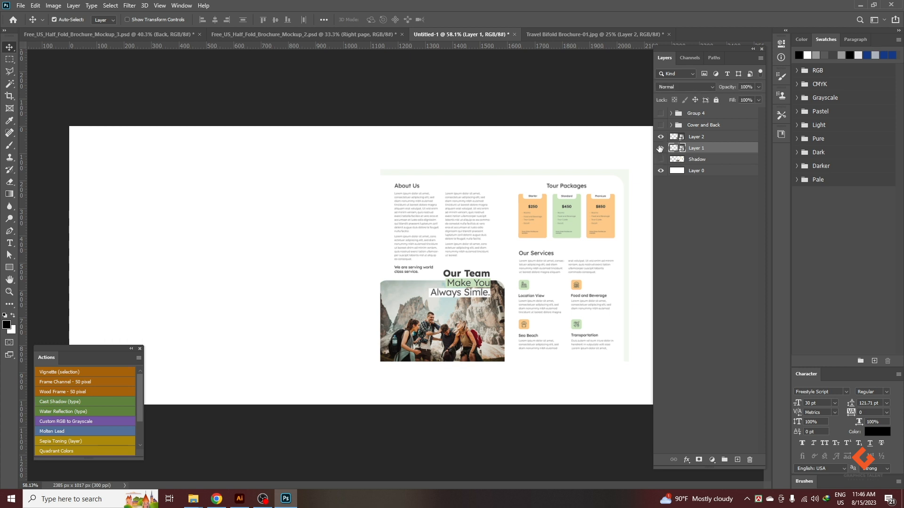
{"action": "left_click", "coordinate": [660, 148]}
{"action": "left_click", "coordinate": [660, 137]}
{"action": "left_click", "coordinate": [660, 137]}
{"action": "left_click", "coordinate": [660, 137]}
{"action": "left_click", "coordinate": [661, 137]}
{"action": "left_click_drag", "start_coordinate": [701, 149], "coordinate": [674, 132]}
{"action": "left_click", "coordinate": [661, 148]}
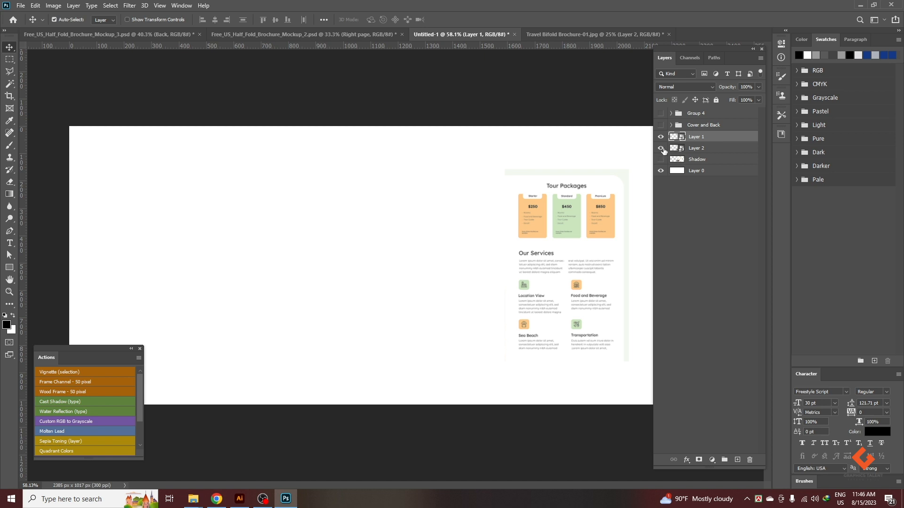
{"action": "left_click_drag", "start_coordinate": [702, 148], "coordinate": [697, 135]}
Rename Layer 2 as Left and Layer 1 as Right, check which page each holds, and reselect the Left layer.
{"action": "double_click", "coordinate": [698, 136]}
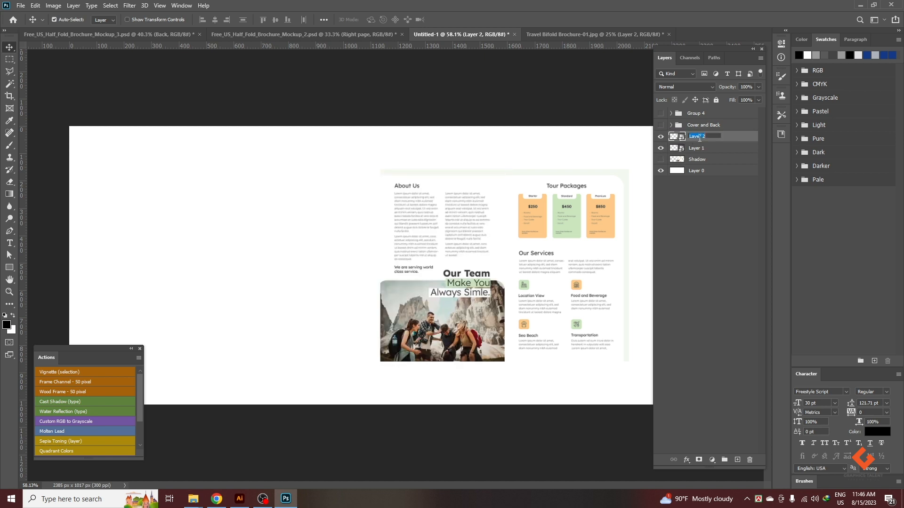
{"action": "type", "text": "Left"}
{"action": "key", "text": "Return"}
{"action": "double_click", "coordinate": [692, 151]}
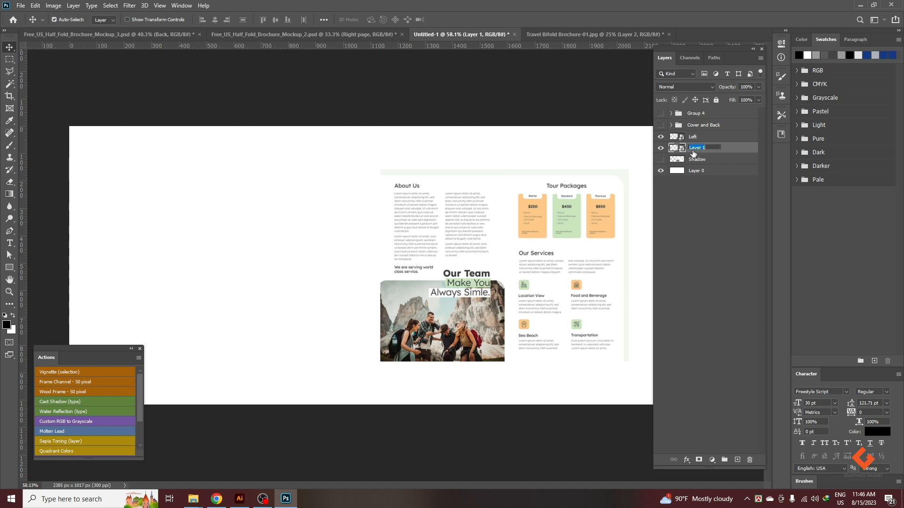
{"action": "type", "text": "Right"}
{"action": "key", "text": "Return"}
{"action": "left_click", "coordinate": [660, 137]}
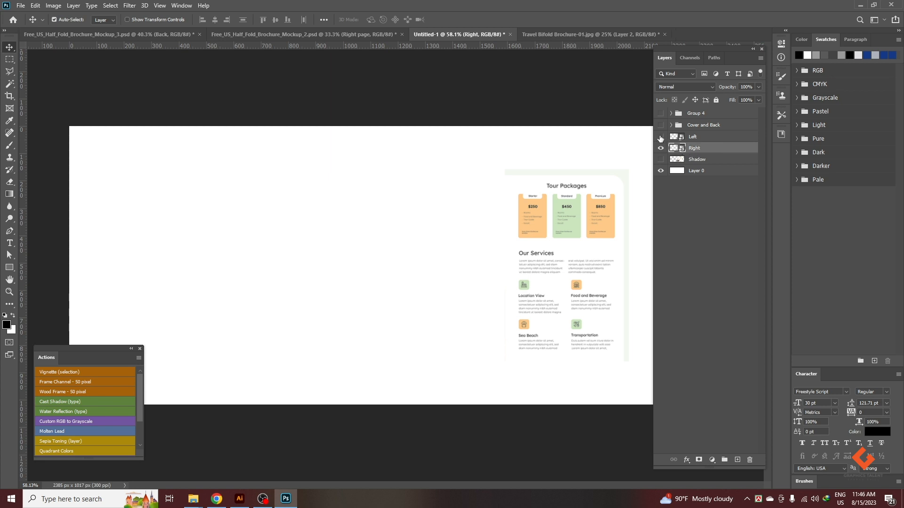
{"action": "left_click", "coordinate": [660, 137]}
{"action": "scroll", "coordinate": [527, 248], "scroll_direction": "up", "scroll_amount": 1}
{"action": "scroll", "coordinate": [554, 179], "scroll_direction": "up", "scroll_amount": 2}
{"action": "left_click_drag", "start_coordinate": [533, 130], "coordinate": [303, 116]}
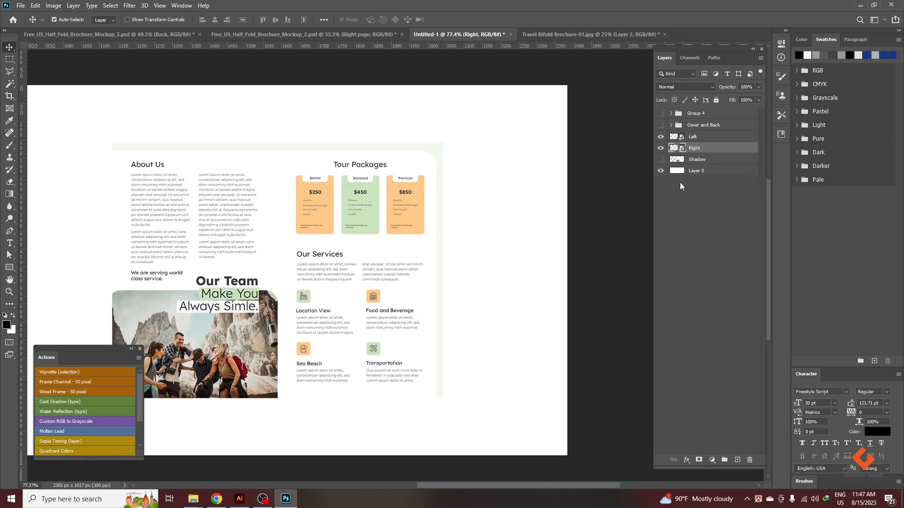
{"action": "left_click", "coordinate": [694, 140]}
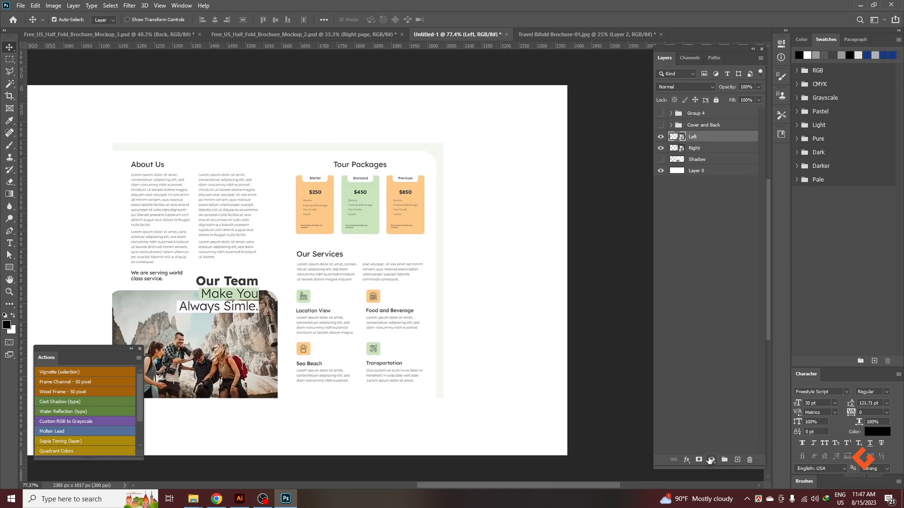
{"action": "left_click", "coordinate": [711, 460]}
{"action": "left_click", "coordinate": [736, 292]}
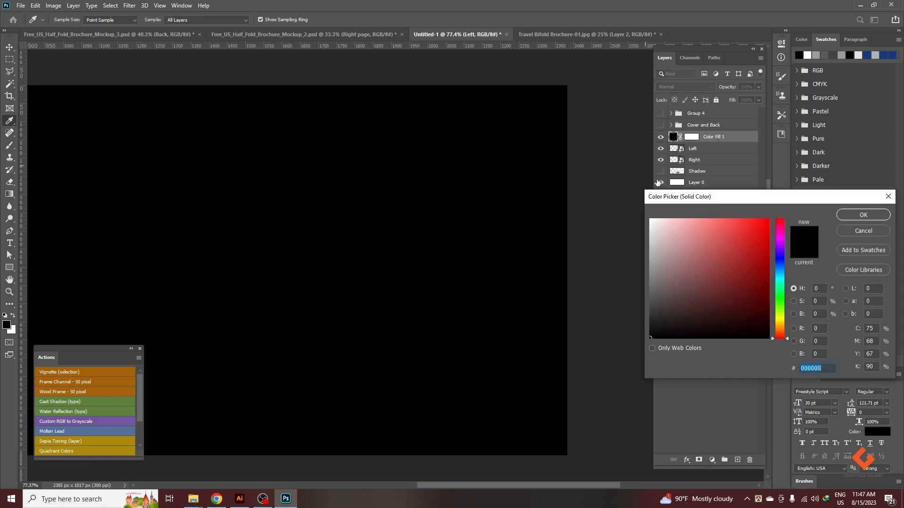
{"action": "left_click", "coordinate": [863, 230]}
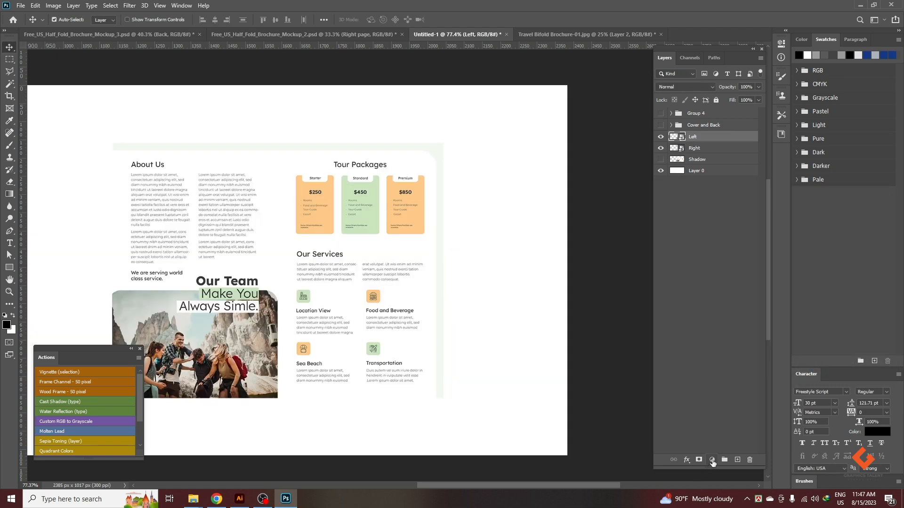
Add a linear black-to-transparent gradient fill at 90° clipped to the Left page, with its blend mode set to Multiply.
{"action": "left_click", "coordinate": [711, 460]}
{"action": "left_click", "coordinate": [728, 303]}
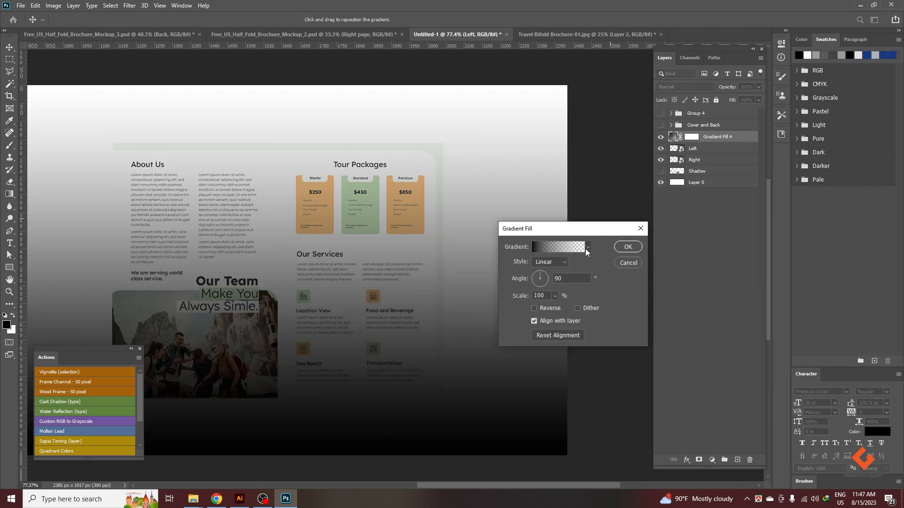
{"action": "left_click", "coordinate": [627, 246]}
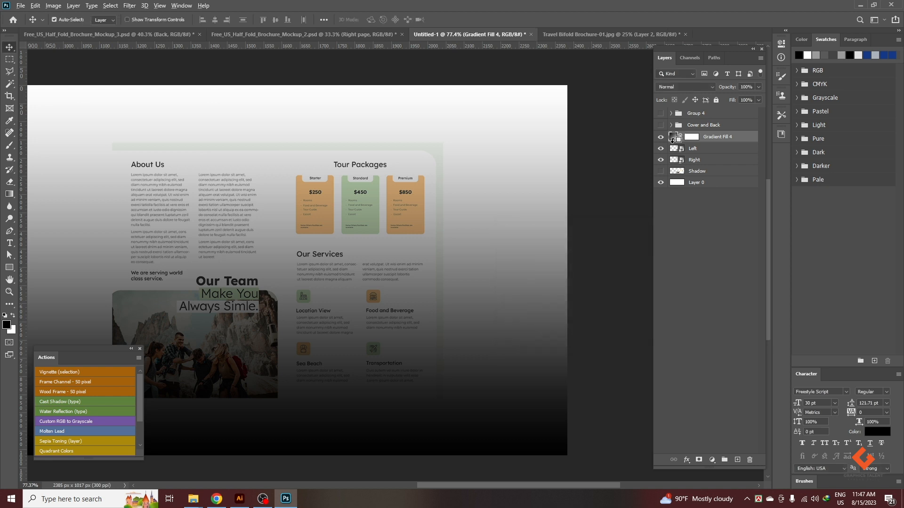
{"action": "left_click", "coordinate": [675, 143], "text": "alt"}
{"action": "scroll", "coordinate": [497, 286], "scroll_direction": "down", "scroll_amount": 1}
{"action": "scroll", "coordinate": [495, 284], "scroll_direction": "down", "scroll_amount": 1}
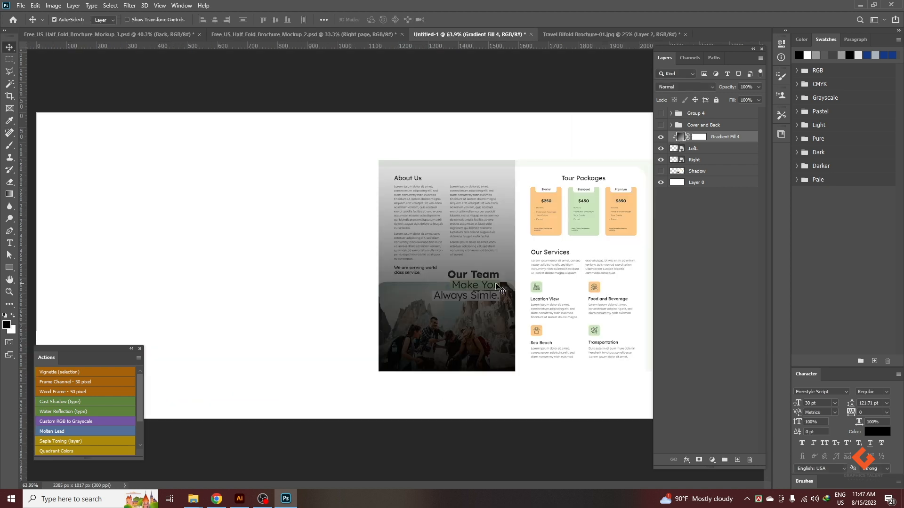
{"action": "scroll", "coordinate": [577, 265], "scroll_direction": "up", "scroll_amount": 1}
{"action": "scroll", "coordinate": [577, 265], "scroll_direction": "up", "scroll_amount": 1}
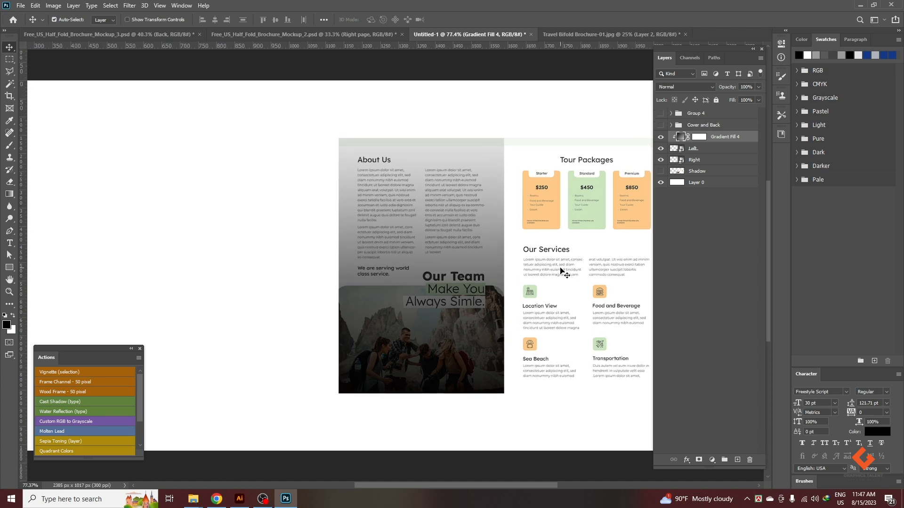
{"action": "scroll", "coordinate": [419, 207], "scroll_direction": "down", "scroll_amount": 1}
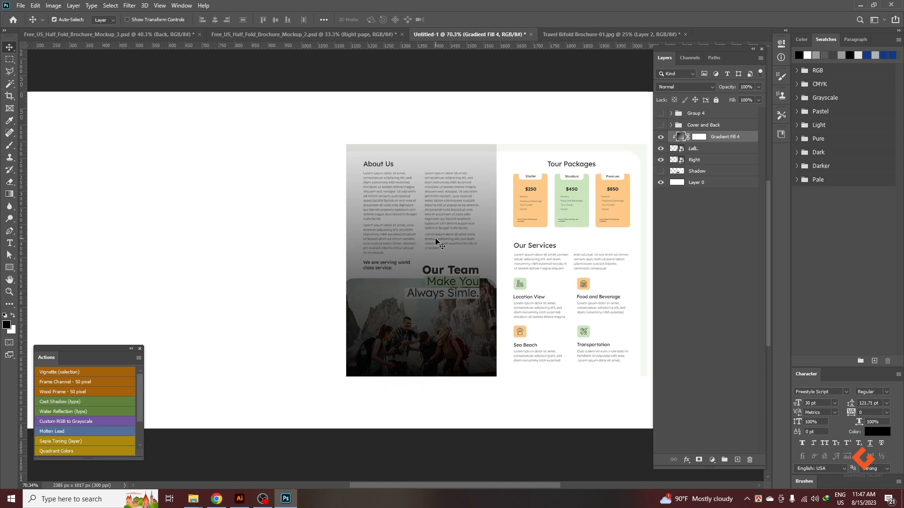
{"action": "left_click", "coordinate": [679, 86]}
{"action": "left_click", "coordinate": [673, 123]}
Draw a horizontal gradient on the fill's mask from the fold past the Left page's outer edge, and set the fill's opacity to 20%.
{"action": "left_click", "coordinate": [698, 137]}
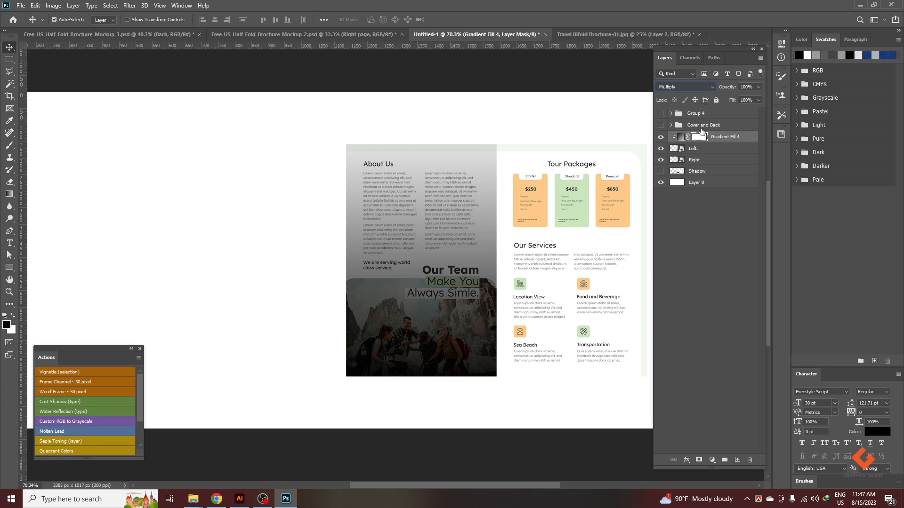
{"action": "key", "text": "g"}
{"action": "left_click_drag", "start_coordinate": [496, 242], "coordinate": [376, 238]}
{"action": "left_click_drag", "start_coordinate": [518, 252], "coordinate": [305, 246]}
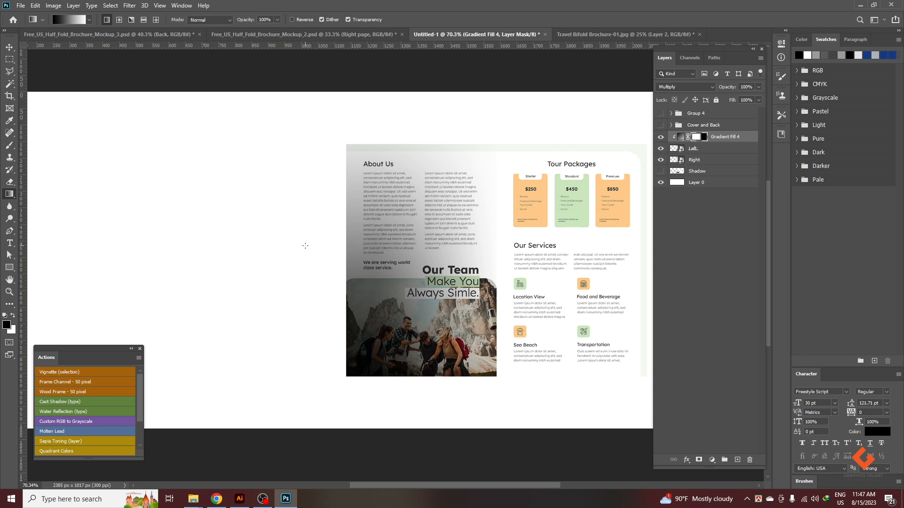
{"action": "left_click", "coordinate": [9, 47]}
{"action": "key", "text": "2"}
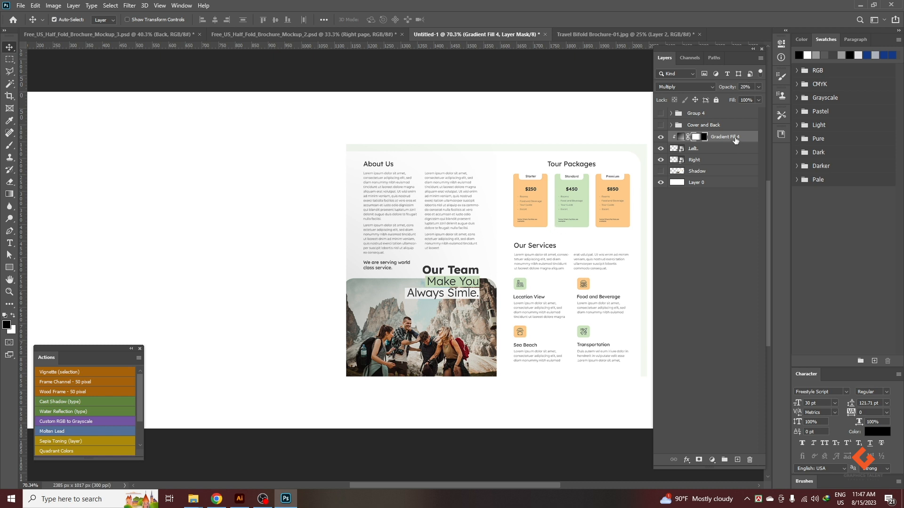
Duplicate the Left page's gradient fill above the Right layer, clip the copy to the Right page, and fill its mask with white.
{"action": "left_click_drag", "start_coordinate": [727, 137], "coordinate": [708, 156]}
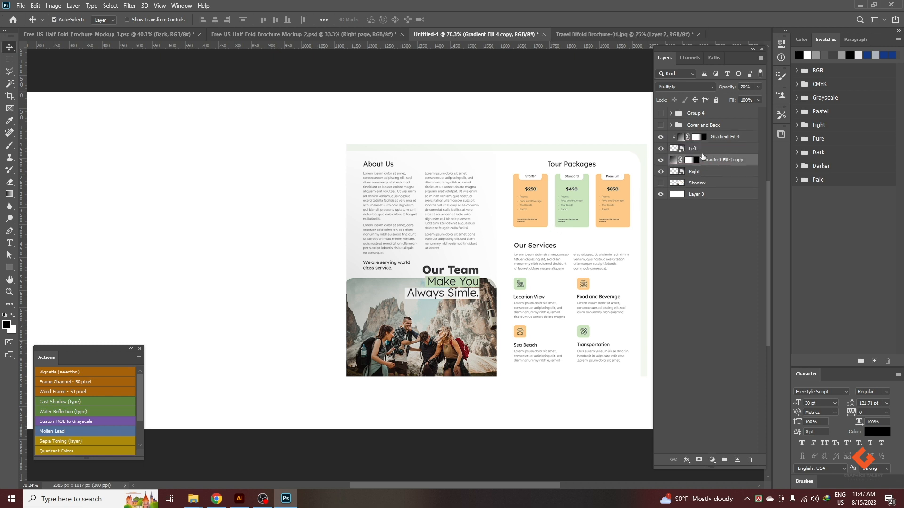
{"action": "left_click", "coordinate": [677, 166], "text": "alt"}
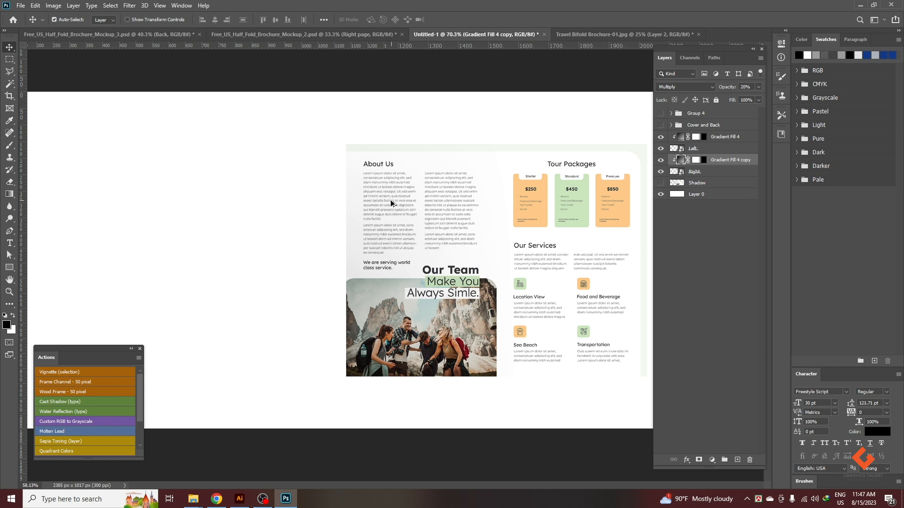
{"action": "left_click", "coordinate": [697, 160]}
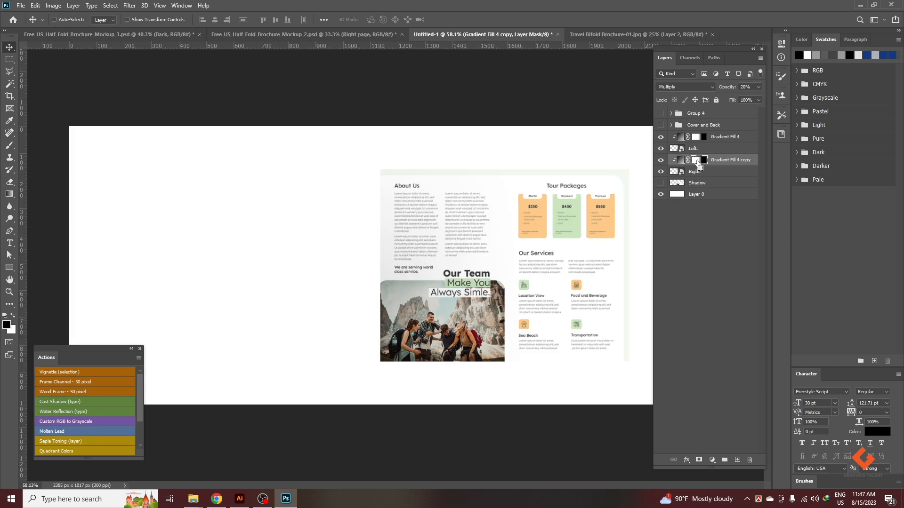
{"action": "key", "text": "ctrl+BackSpace"}
Reverse the gradient in the copied fill above the Right page.
{"action": "double_click", "coordinate": [681, 161]}
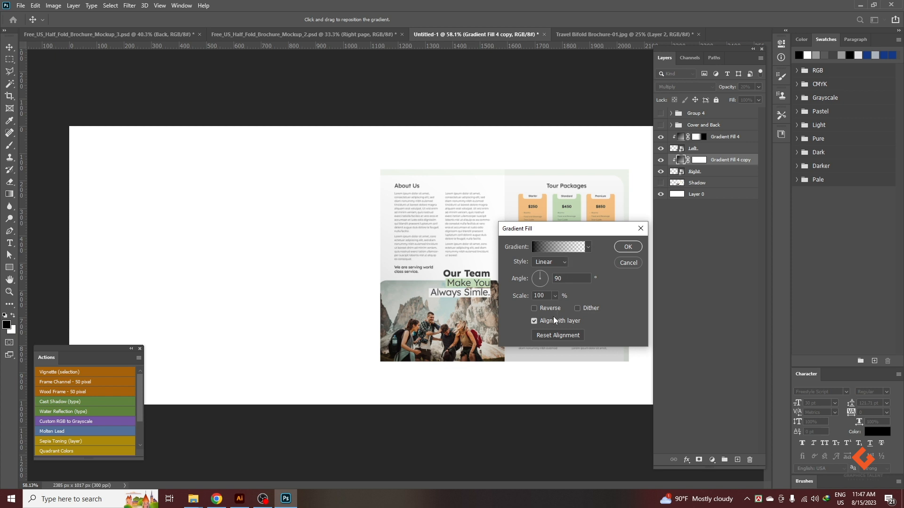
{"action": "left_click", "coordinate": [549, 308]}
{"action": "left_click", "coordinate": [627, 247]}
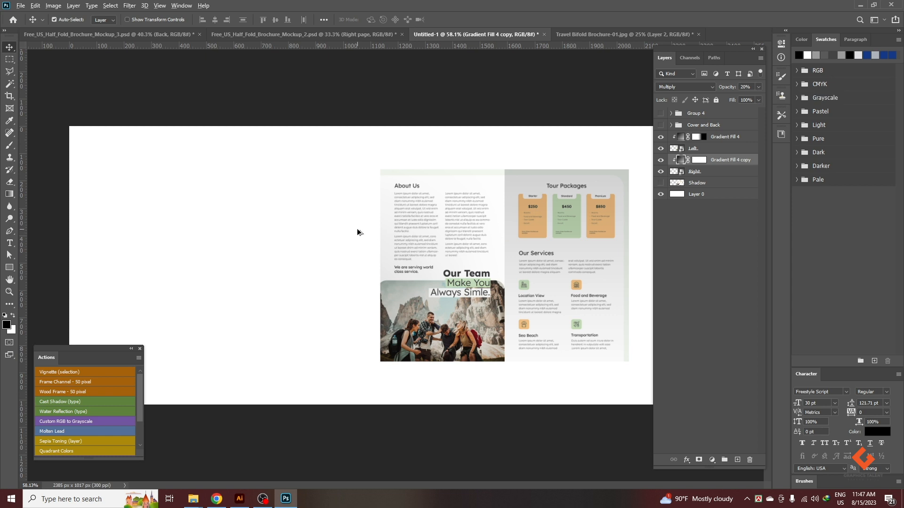
{"action": "scroll", "coordinate": [398, 265], "scroll_direction": "down", "scroll_amount": 3}
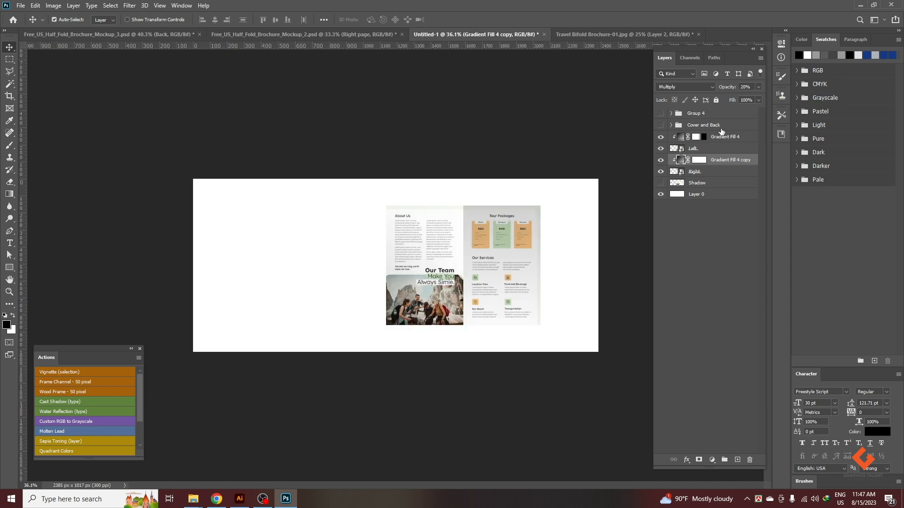
Draw a horizontal gradient on the copied fill's mask from beyond the Right page's outer edge to near the fold.
{"action": "left_click", "coordinate": [698, 160]}
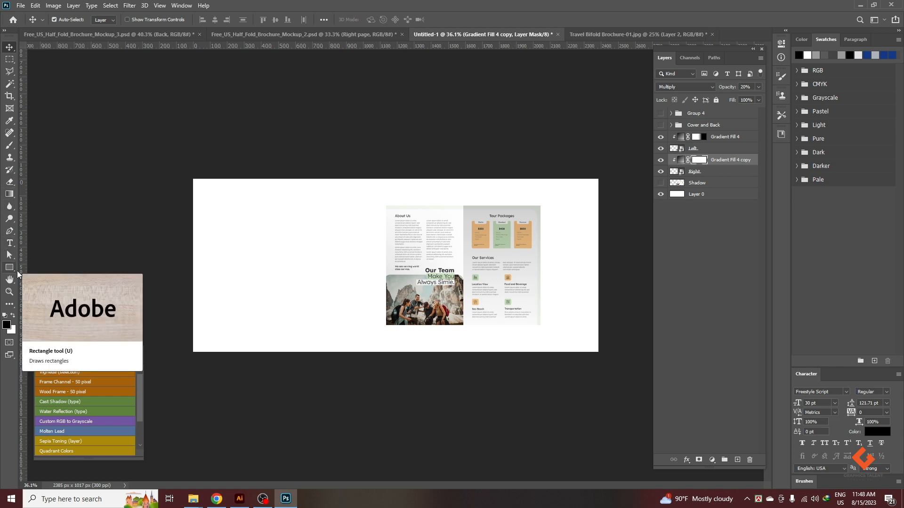
{"action": "key", "text": "g"}
{"action": "scroll", "coordinate": [538, 234], "scroll_direction": "up", "scroll_amount": 3}
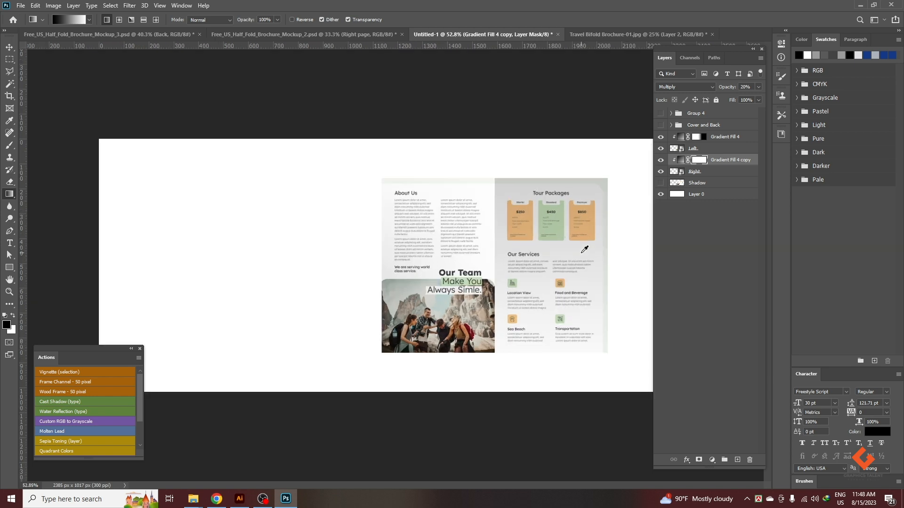
{"action": "scroll", "coordinate": [581, 252], "scroll_direction": "up", "scroll_amount": 3}
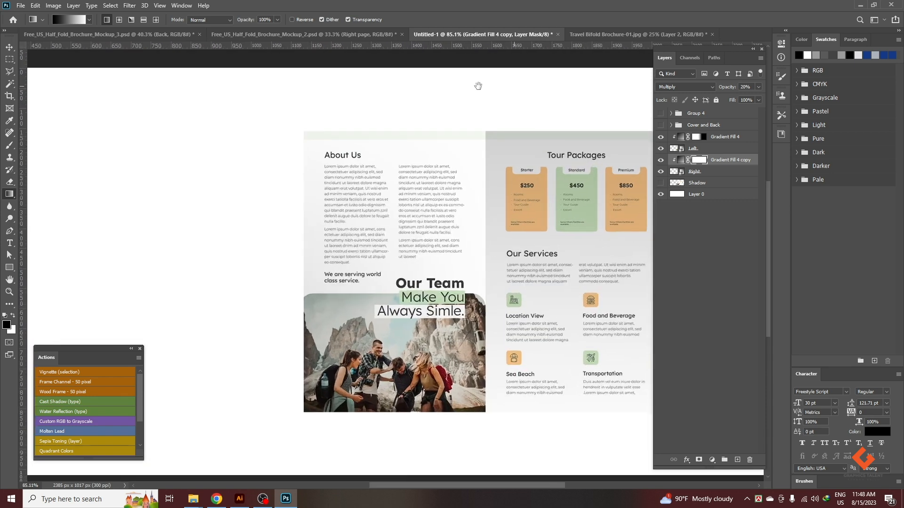
{"action": "left_click_drag", "start_coordinate": [494, 84], "coordinate": [337, 79]}
{"action": "left_click_drag", "start_coordinate": [300, 250], "coordinate": [341, 250]}
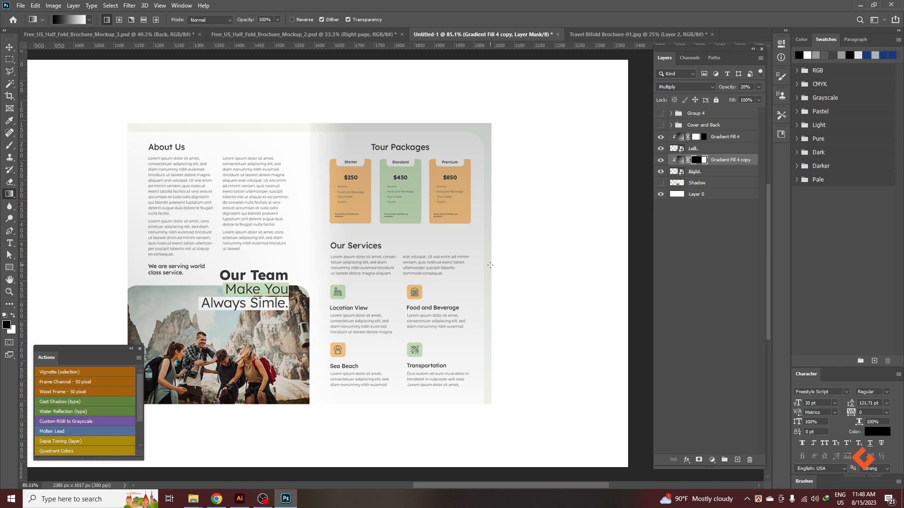
{"action": "left_click_drag", "start_coordinate": [529, 258], "coordinate": [337, 258]}
{"action": "scroll", "coordinate": [490, 276], "scroll_direction": "down", "scroll_amount": 3}
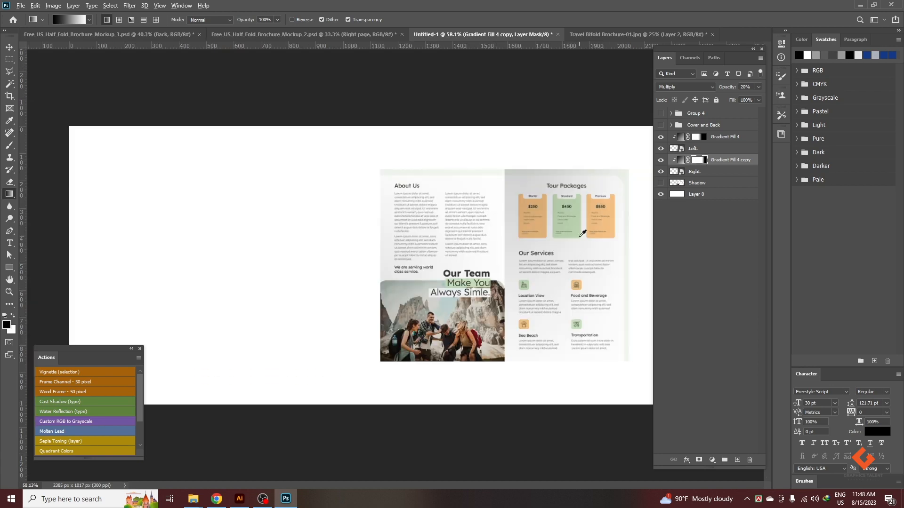
Try other gradient directions on the Right page fill's mask, and undo back to the plain white mask.
{"action": "scroll", "coordinate": [579, 237], "scroll_direction": "up", "scroll_amount": 1}
{"action": "scroll", "coordinate": [560, 151], "scroll_direction": "up", "scroll_amount": 3}
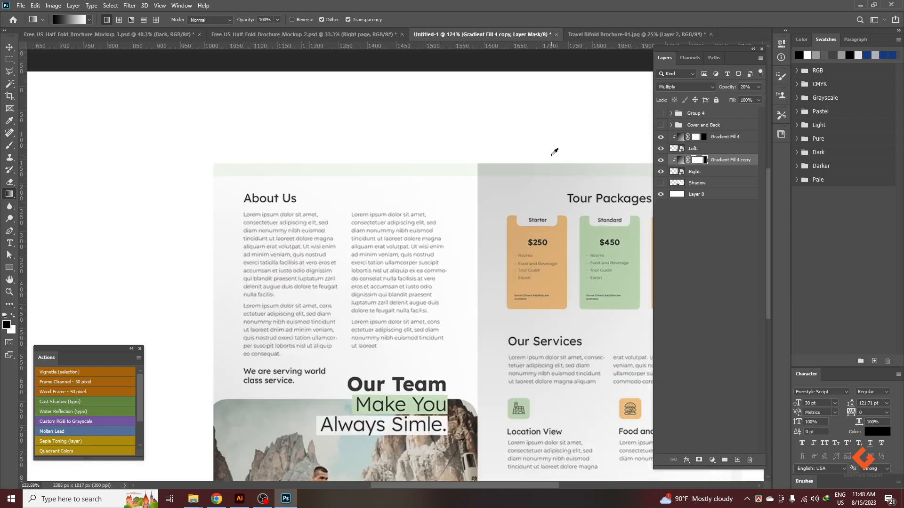
{"action": "scroll", "coordinate": [440, 144], "scroll_direction": "down", "scroll_amount": 2}
{"action": "scroll", "coordinate": [438, 146], "scroll_direction": "down", "scroll_amount": 1}
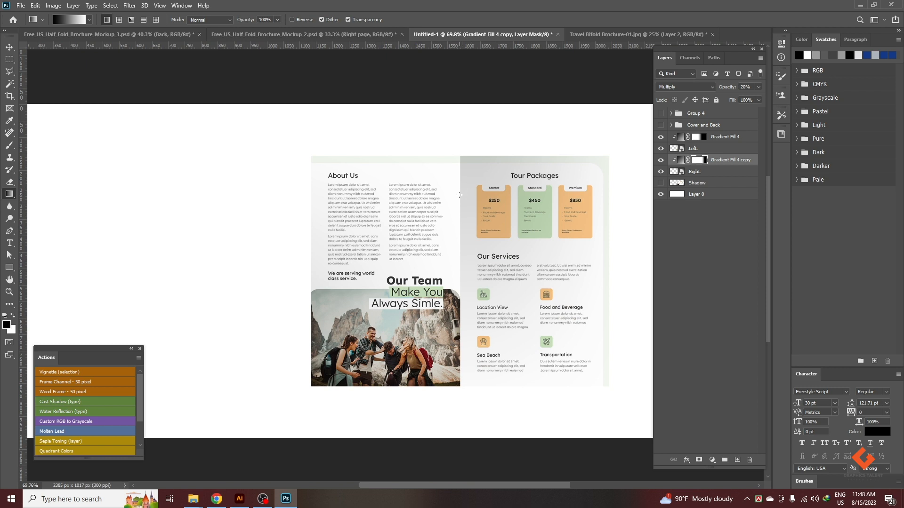
{"action": "left_click_drag", "start_coordinate": [478, 204], "coordinate": [475, 205]}
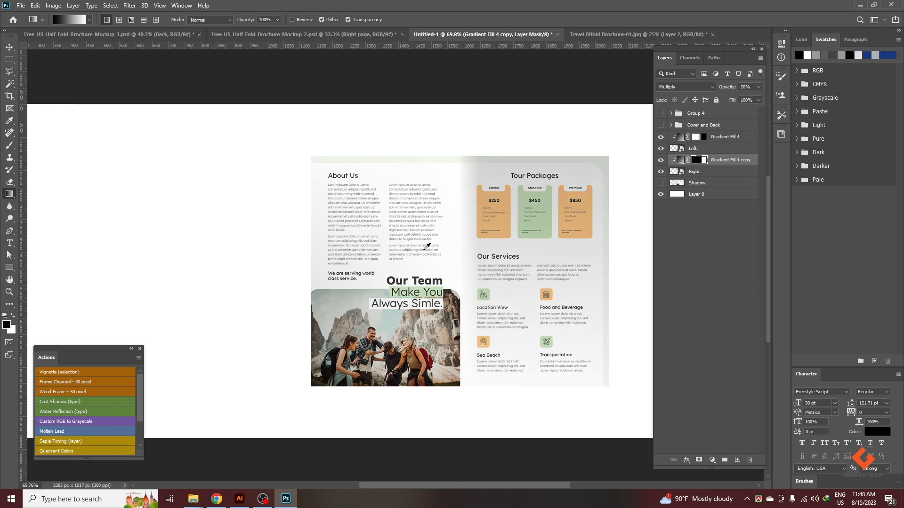
{"action": "scroll", "coordinate": [480, 207], "scroll_direction": "down", "scroll_amount": 1}
{"action": "scroll", "coordinate": [573, 254], "scroll_direction": "up", "scroll_amount": 2}
{"action": "scroll", "coordinate": [573, 254], "scroll_direction": "up", "scroll_amount": 3}
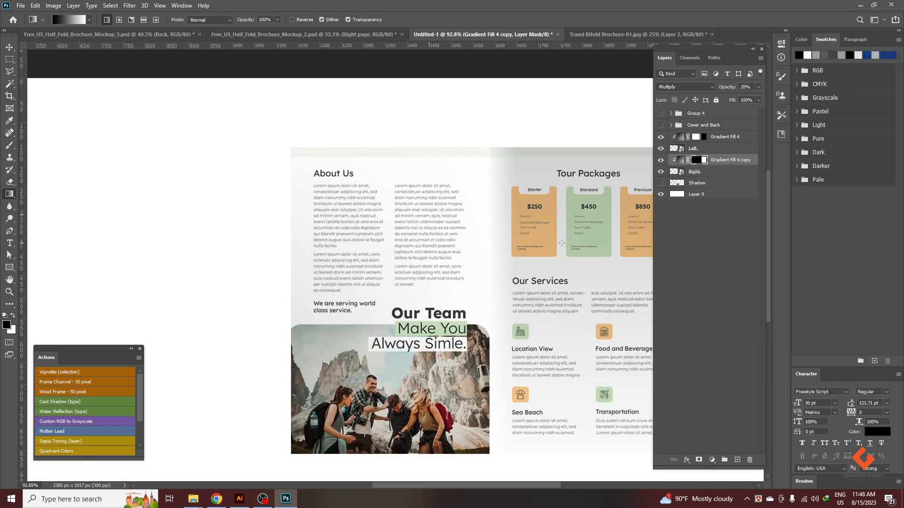
{"action": "scroll", "coordinate": [469, 190], "scroll_direction": "down", "scroll_amount": 2}
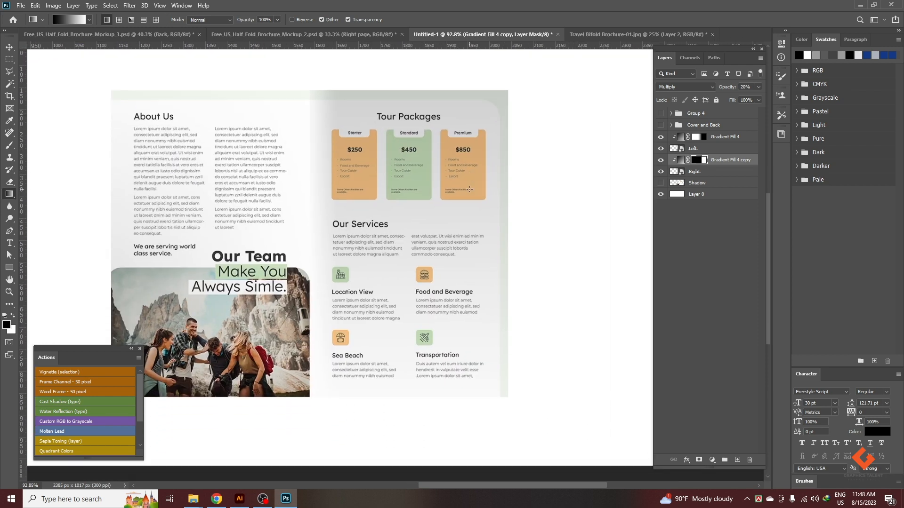
{"action": "left_click_drag", "start_coordinate": [470, 183], "coordinate": [521, 236]}
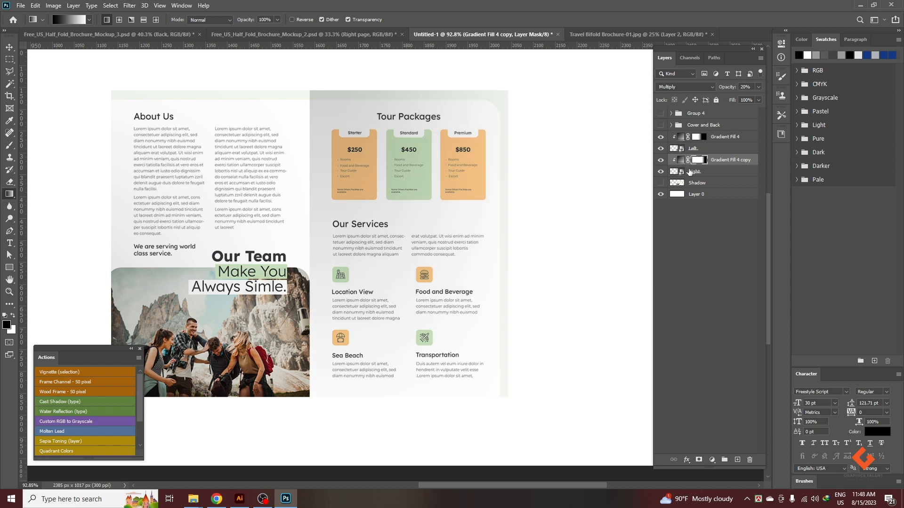
{"action": "key", "text": "ctrl+z"}
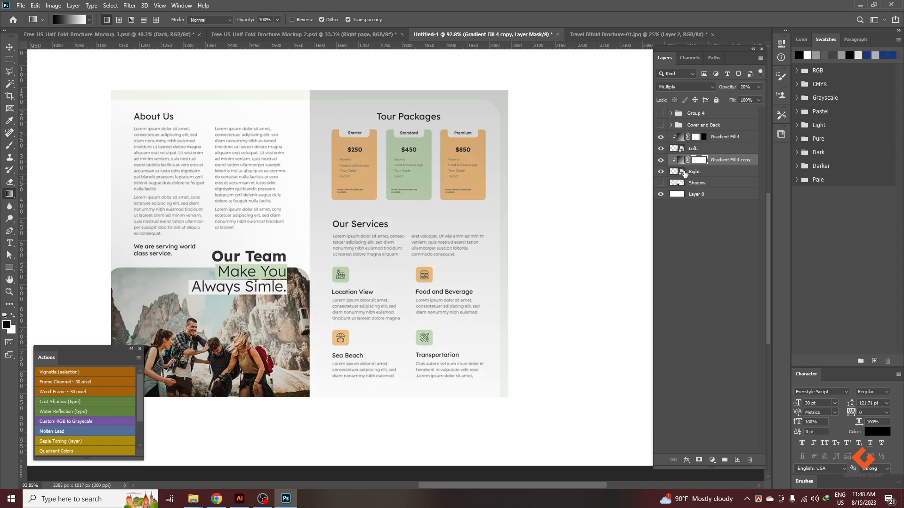
Set the copied fill's opacity to 100% and draw a horizontal gradient on its mask from beyond the Right page's outer edge past the fold.
{"action": "left_click", "coordinate": [759, 86]}
{"action": "left_click_drag", "start_coordinate": [727, 98], "coordinate": [778, 98]}
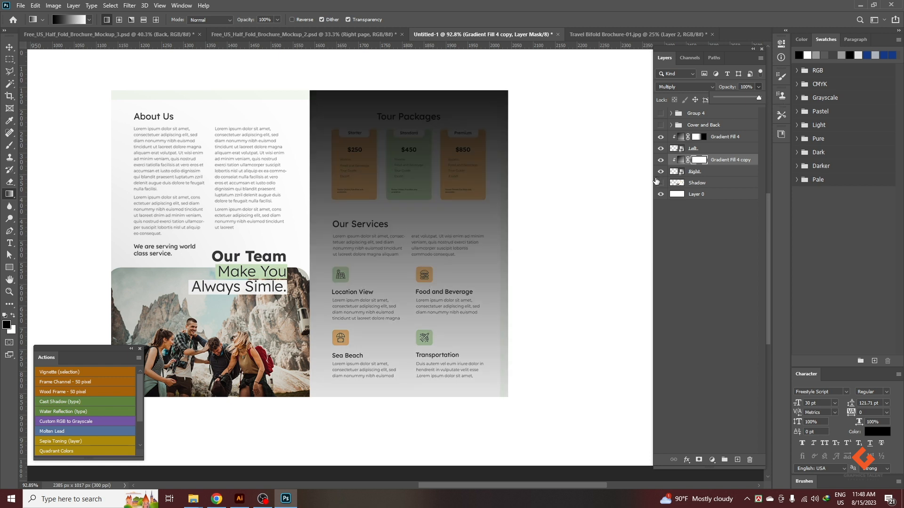
{"action": "left_click", "coordinate": [700, 161]}
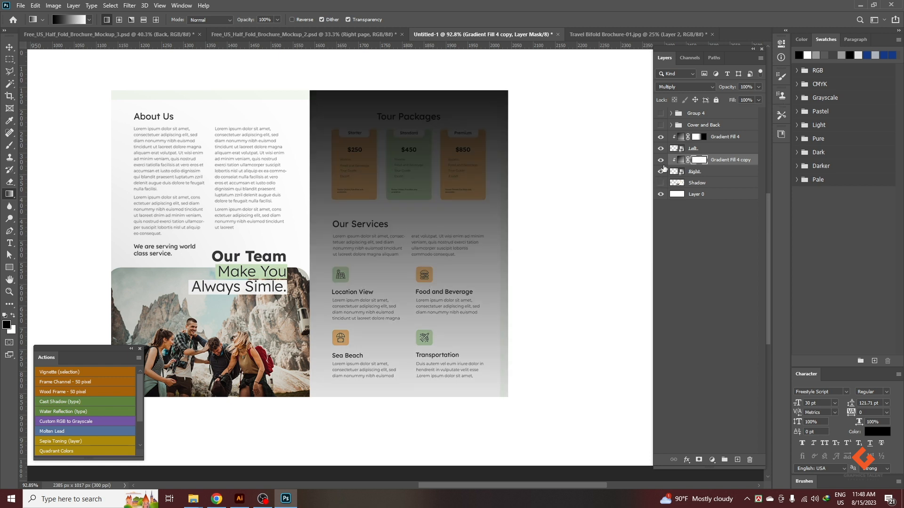
{"action": "left_click_drag", "start_coordinate": [517, 214], "coordinate": [320, 212]}
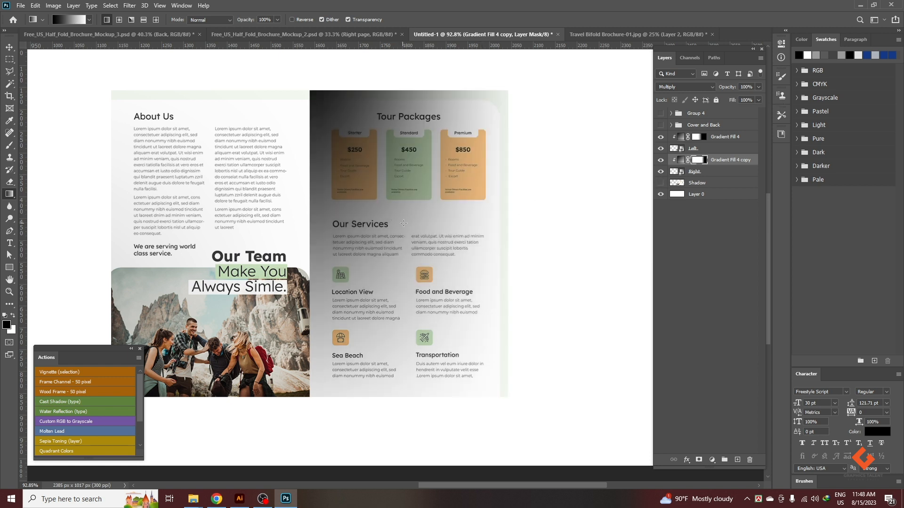
{"action": "left_click_drag", "start_coordinate": [540, 258], "coordinate": [298, 241]}
{"action": "left_click_drag", "start_coordinate": [522, 250], "coordinate": [272, 252]}
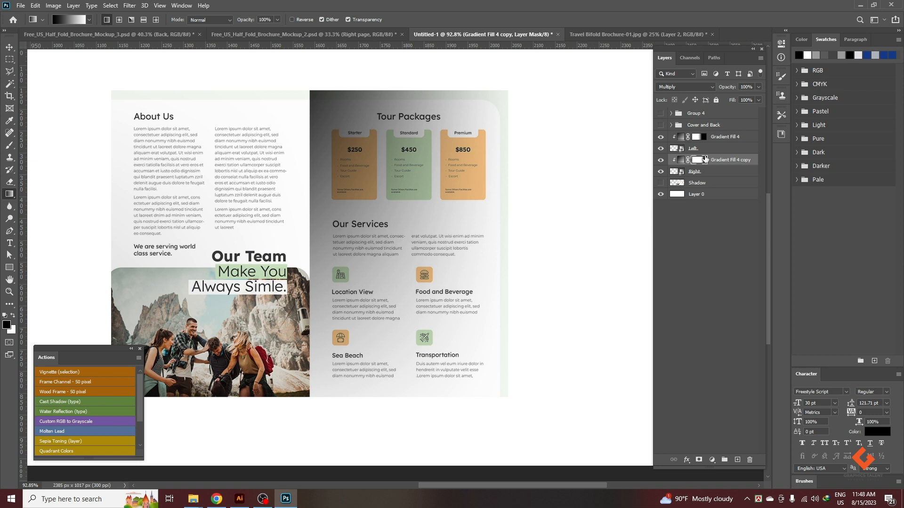
Lower the opacity of the gradient fill on the Right page to 9%.
{"action": "key", "text": "v"}
{"action": "left_click", "coordinate": [758, 87]}
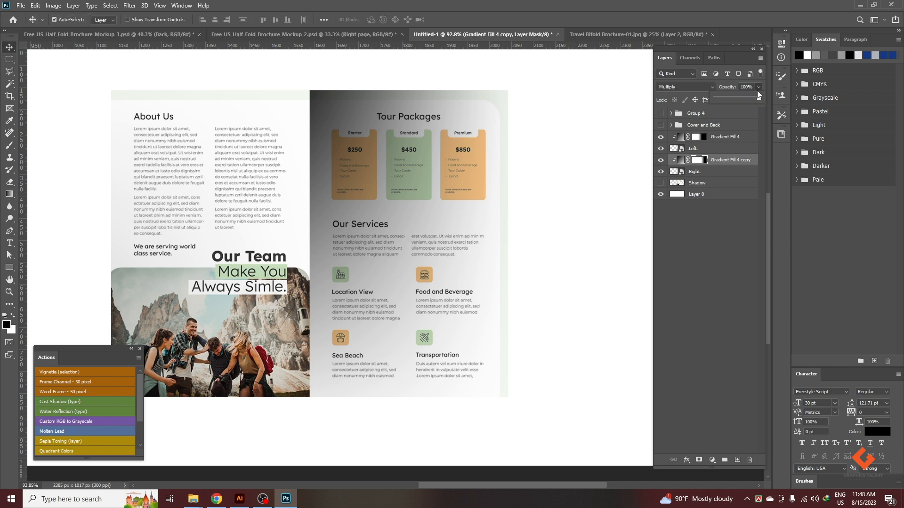
{"action": "left_click_drag", "start_coordinate": [734, 99], "coordinate": [724, 97]}
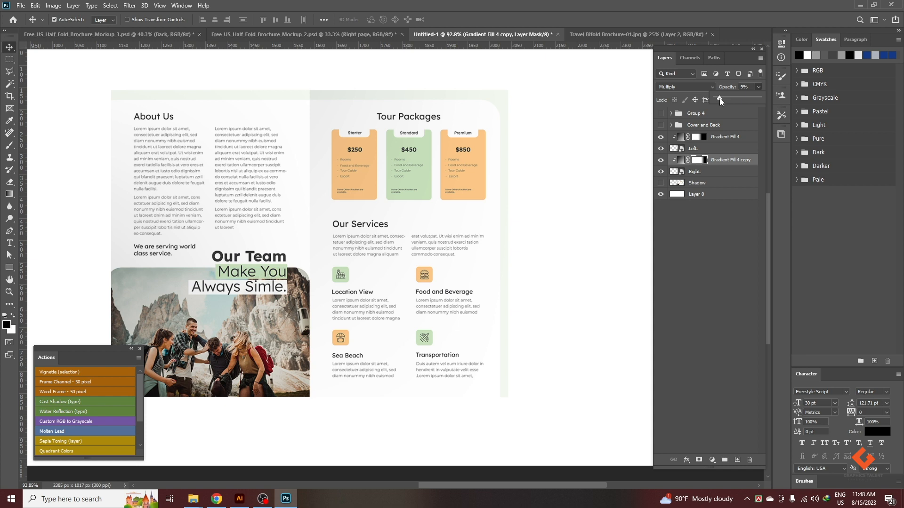
{"action": "left_click", "coordinate": [701, 172]}
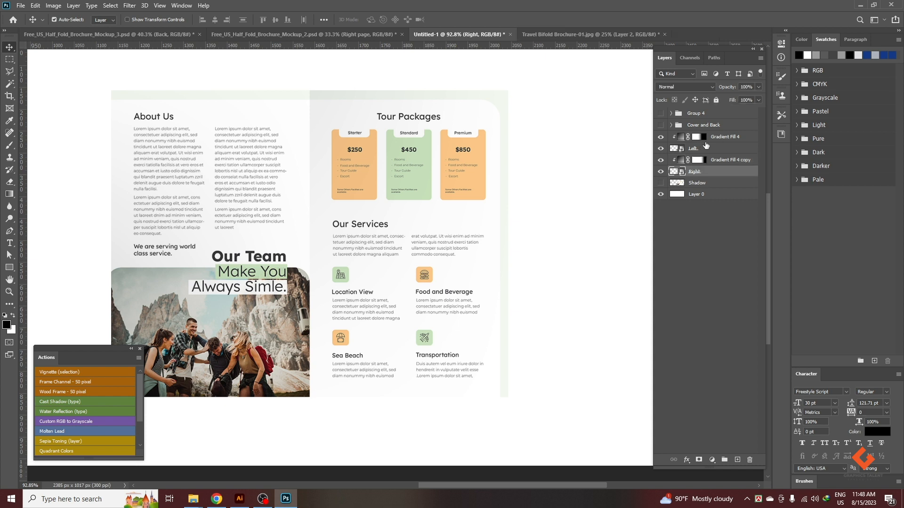
Compare stronger and weaker shading on the Left page and set its gradient fill's opacity to 22%.
{"action": "left_click", "coordinate": [713, 140]}
{"action": "left_click", "coordinate": [757, 87]}
{"action": "left_click_drag", "start_coordinate": [723, 98], "coordinate": [735, 100]}
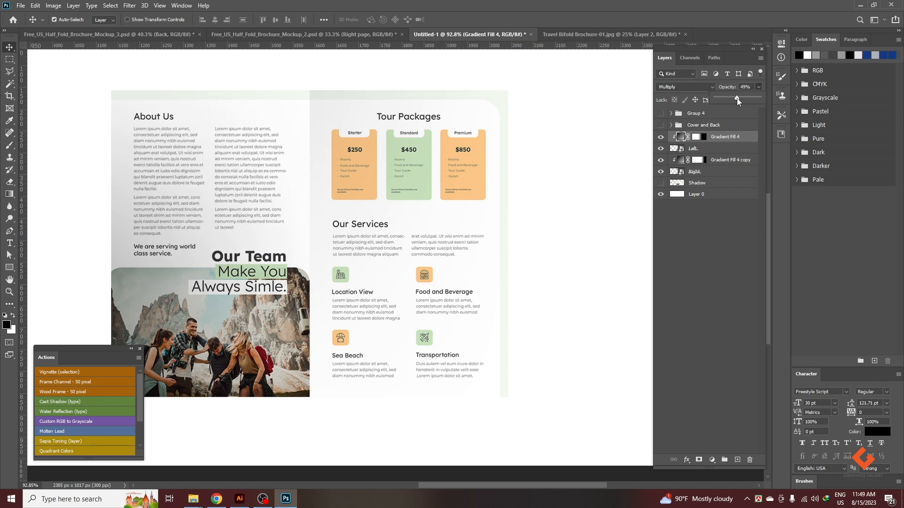
{"action": "left_click_drag", "start_coordinate": [736, 98], "coordinate": [716, 98]}
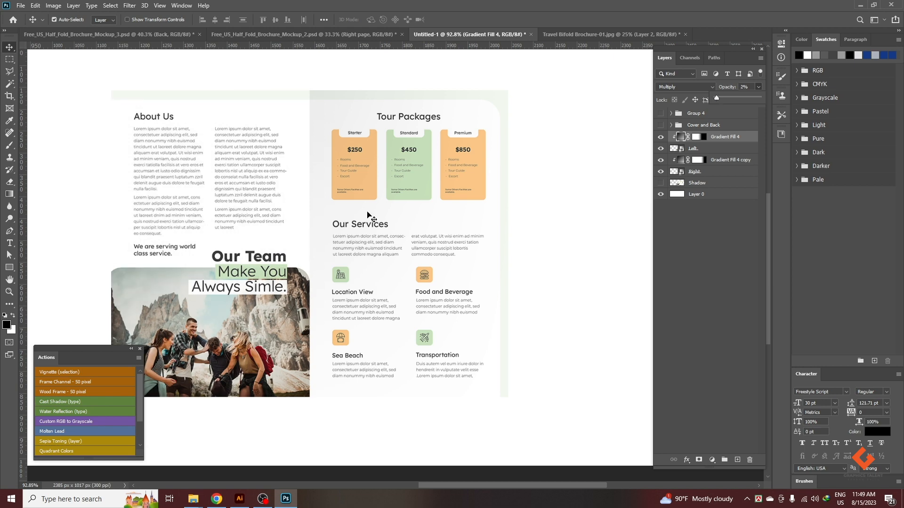
{"action": "scroll", "coordinate": [367, 212], "scroll_direction": "down", "scroll_amount": 3}
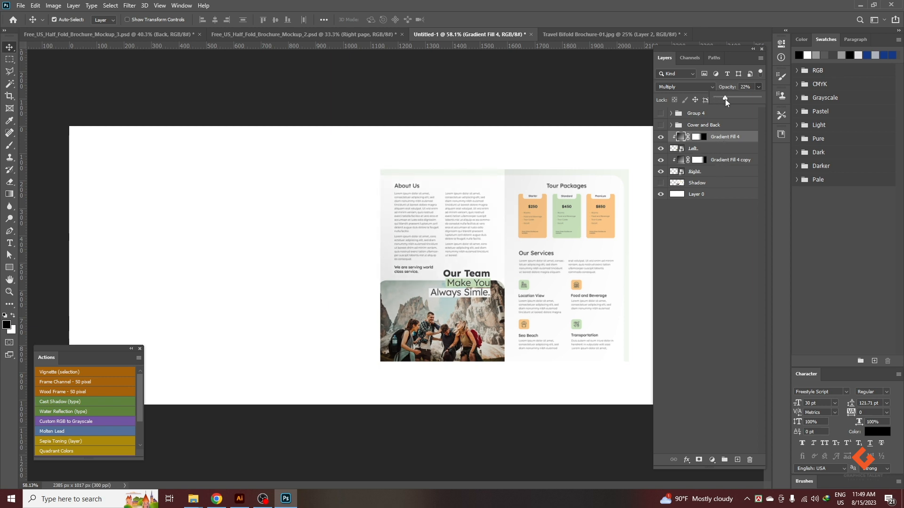
{"action": "left_click", "coordinate": [699, 255]}
Show the Shadow layer and add a gray Multiply drop shadow: opacity 59%, angle 120°, distance 9 px, spread 7%, size 16 px.
{"action": "left_click", "coordinate": [695, 182]}
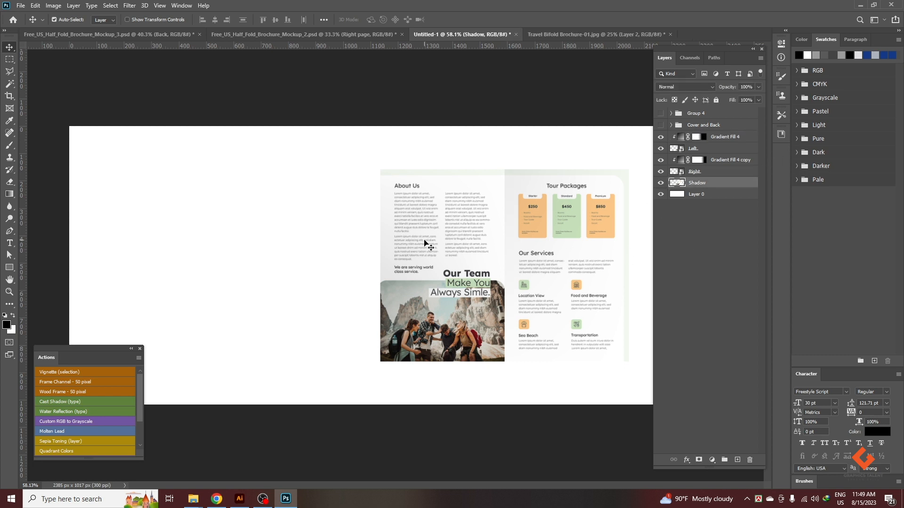
{"action": "right_click", "coordinate": [706, 184]}
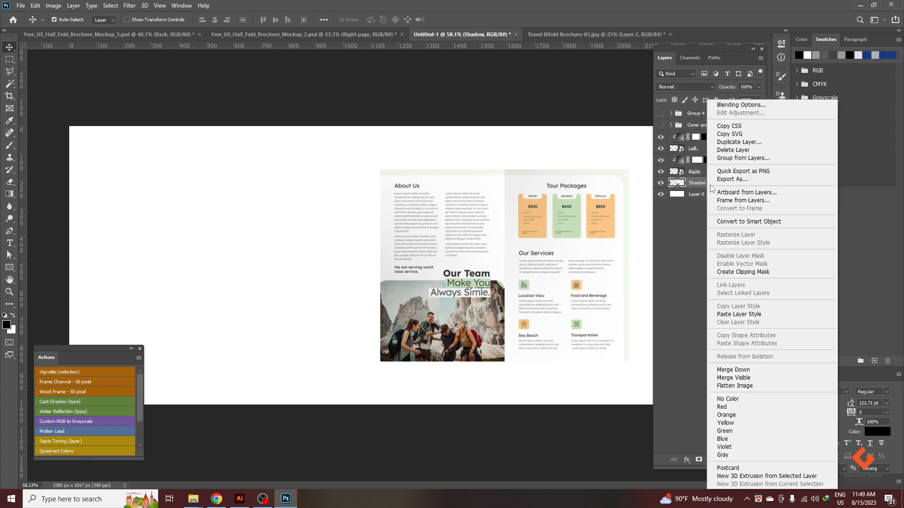
{"action": "left_click", "coordinate": [739, 104]}
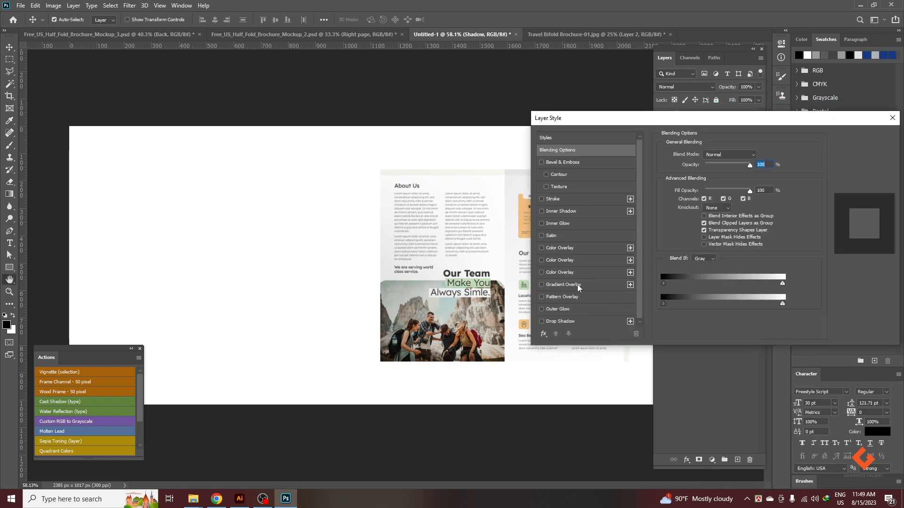
{"action": "left_click", "coordinate": [567, 321]}
{"action": "left_click_drag", "start_coordinate": [759, 125], "coordinate": [330, 71]}
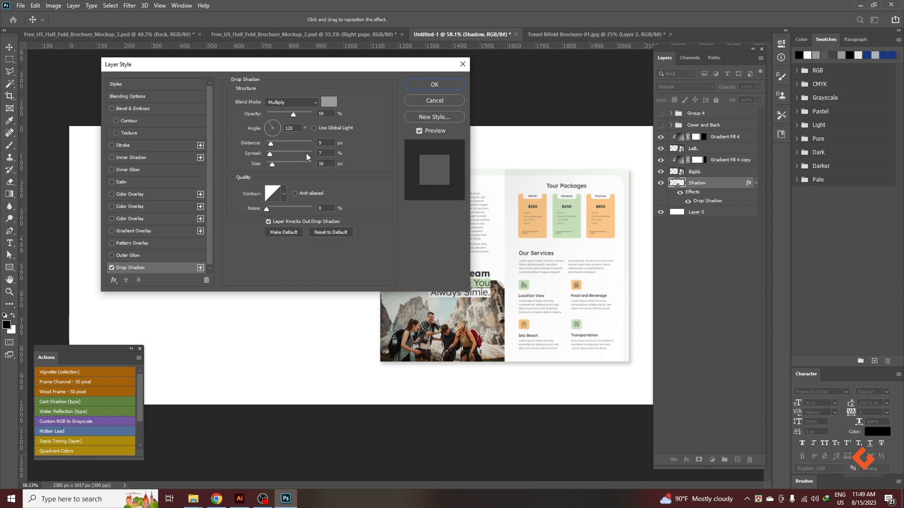
{"action": "left_click", "coordinate": [430, 86]}
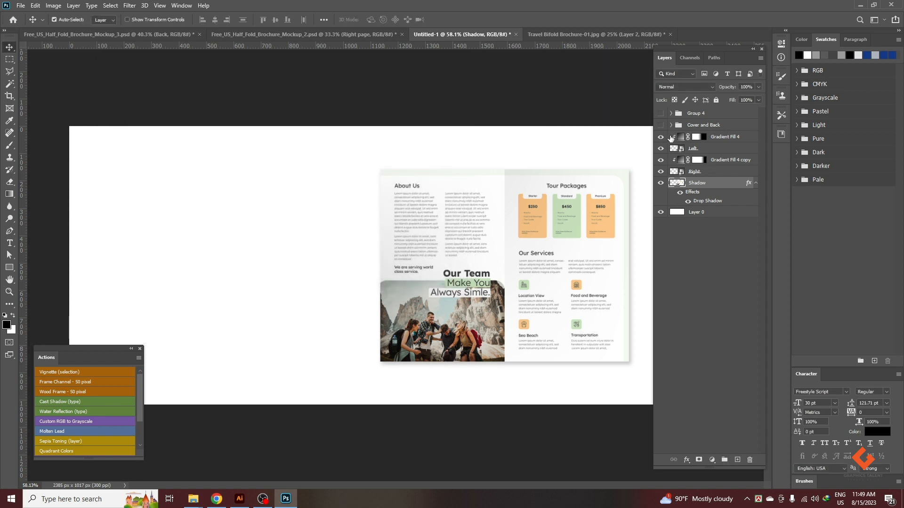
Group all inside-spread layers from the Left page's gradient fill down to Shadow.
{"action": "left_click", "coordinate": [713, 140]}
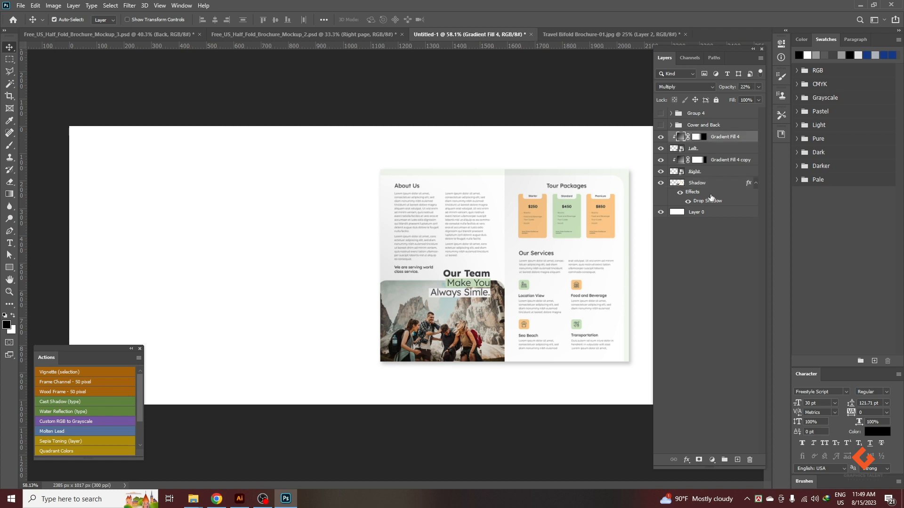
{"action": "left_click", "coordinate": [710, 197], "text": "shift"}
{"action": "key", "text": "ctrl+g"}
{"action": "key", "text": "ctrl+minus"}
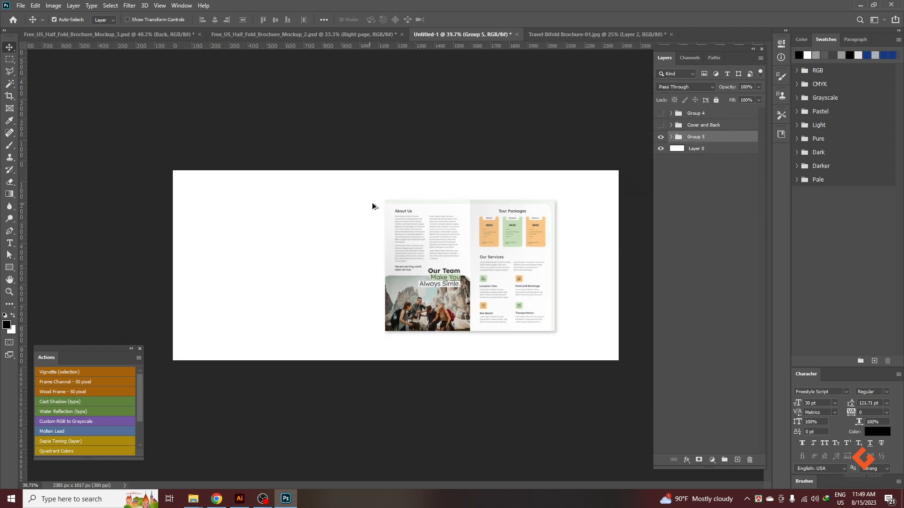
Show the Cover and Back group and combine it with Group 5 into one group.
{"action": "left_click", "coordinate": [711, 214]}
{"action": "left_click", "coordinate": [661, 126]}
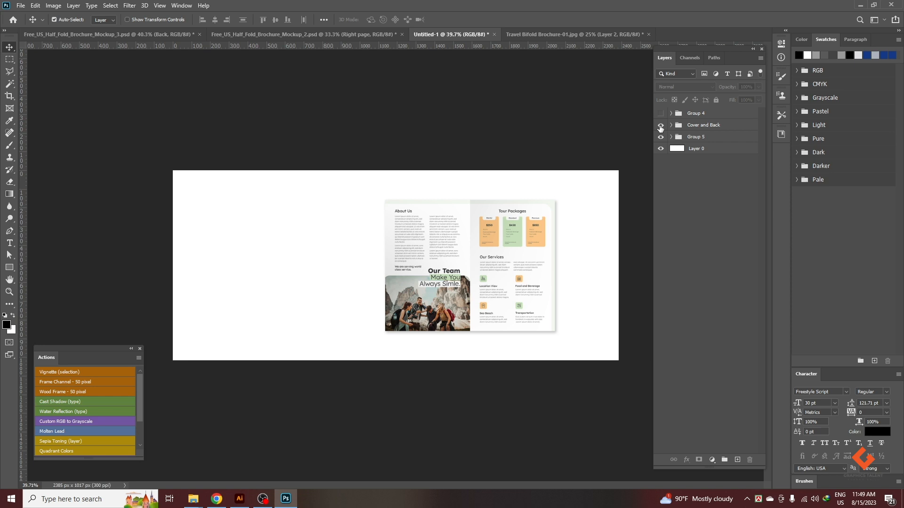
{"action": "left_click", "coordinate": [703, 126]}
{"action": "left_click", "coordinate": [699, 136], "text": "shift"}
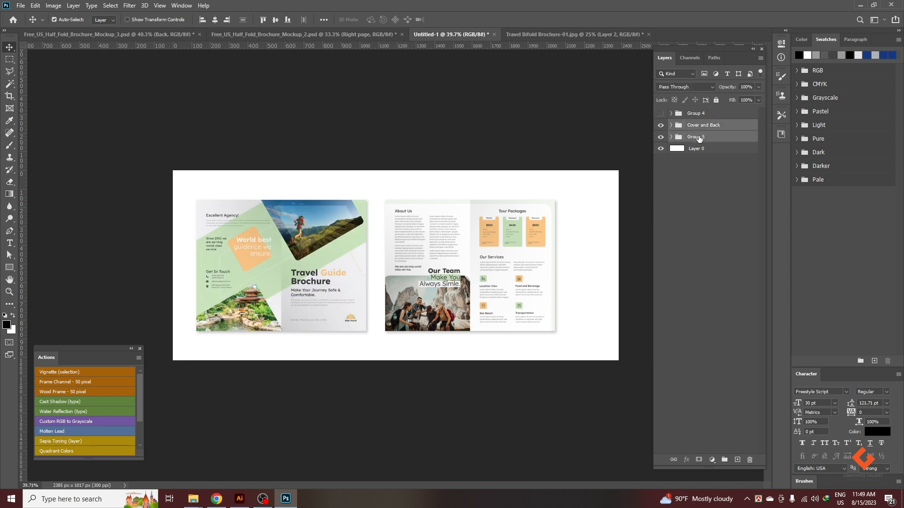
{"action": "key", "text": "ctrl+g"}
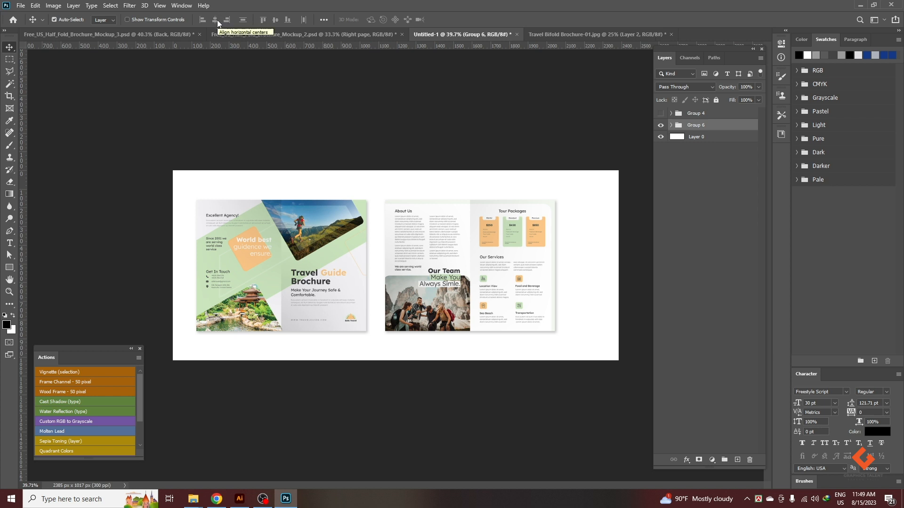
Center the combined spreads group horizontally on the canvas and clear the selection.
{"action": "key", "text": "ctrl+a"}
{"action": "left_click", "coordinate": [214, 20]}
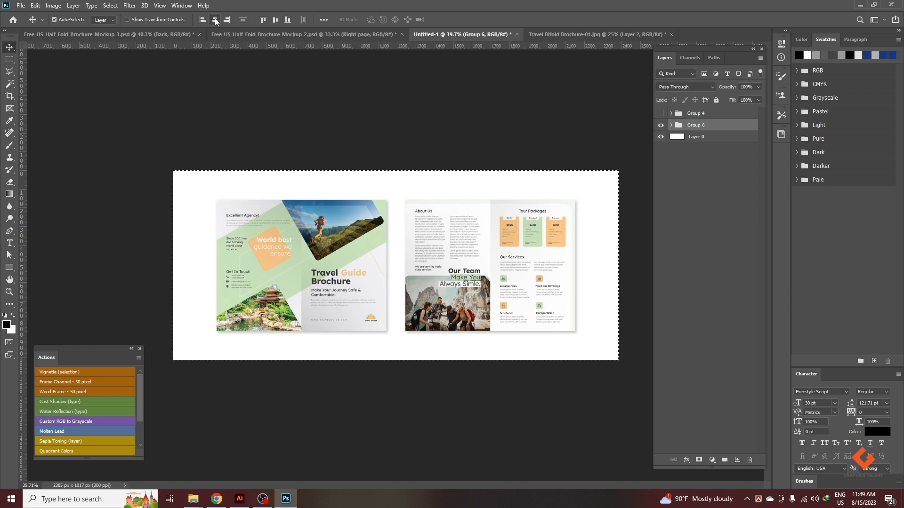
{"action": "key", "text": "ctrl+d"}
{"action": "left_click", "coordinate": [610, 387]}
{"action": "scroll", "coordinate": [539, 300], "scroll_direction": "down", "scroll_amount": 2}
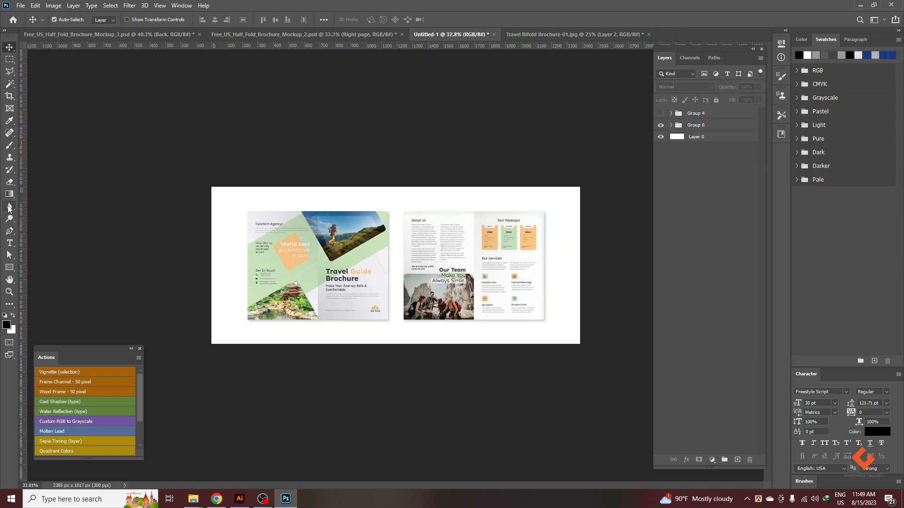
Draw a rectangle shape about 2730 × 732 px across the lower part of the canvas, extending past its edges.
{"action": "left_click", "coordinate": [10, 267]}
{"action": "left_click_drag", "start_coordinate": [188, 255], "coordinate": [609, 368]}
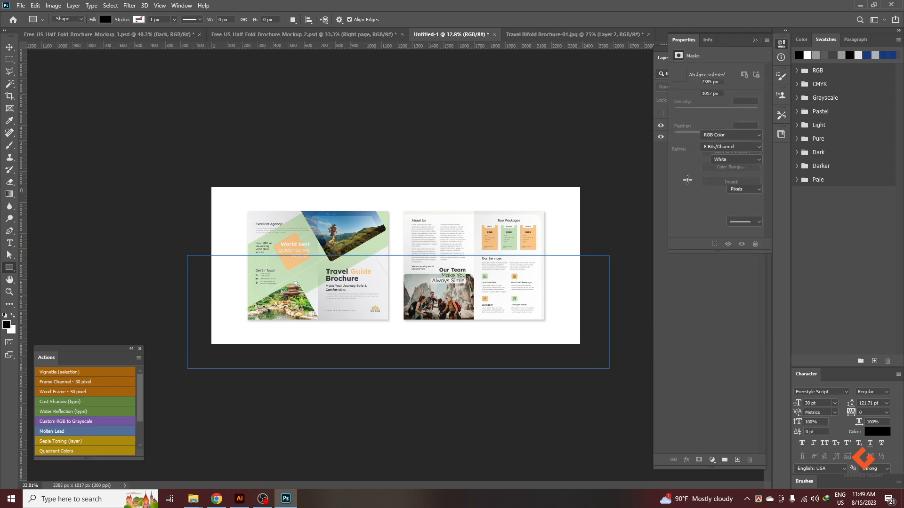
{"action": "left_click", "coordinate": [756, 41]}
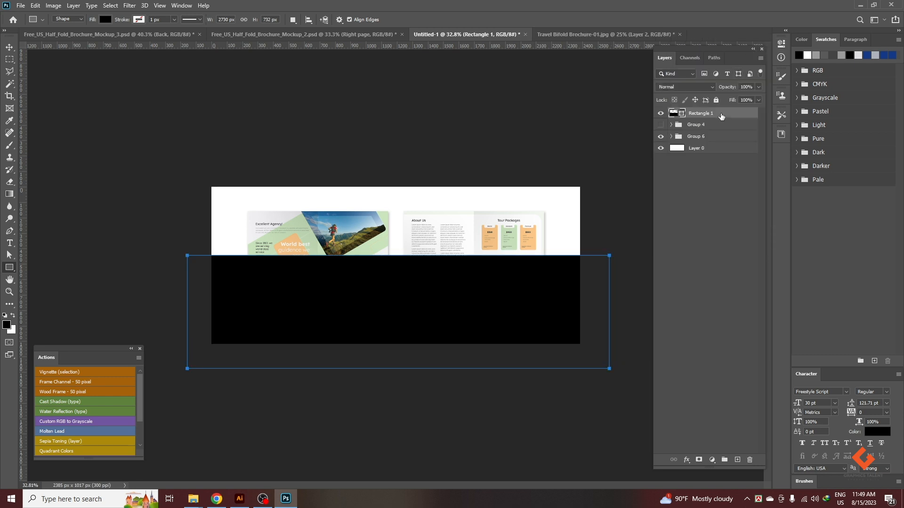
Recolor the rectangle with the light green sampled from the cover and place its layer beneath Group 6.
{"action": "double_click", "coordinate": [674, 113]}
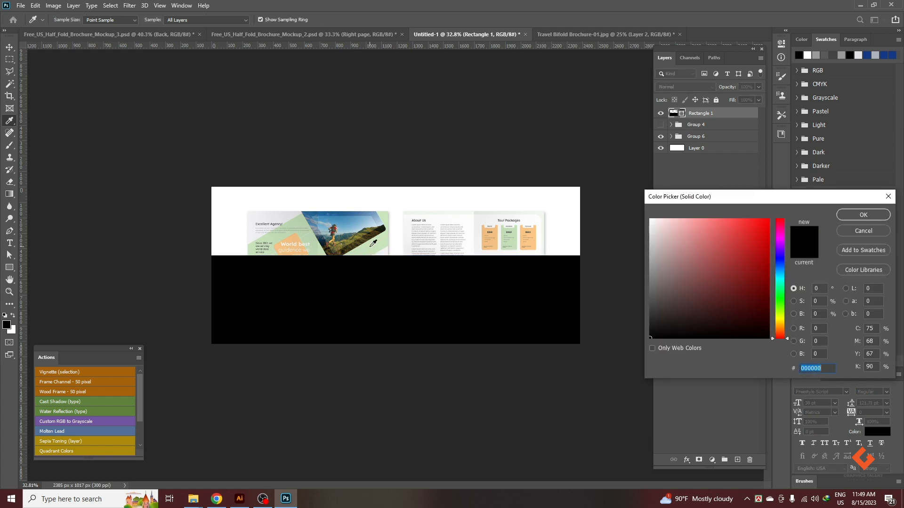
{"action": "left_click", "coordinate": [383, 239]}
{"action": "left_click", "coordinate": [862, 215]}
{"action": "left_click_drag", "start_coordinate": [713, 114], "coordinate": [704, 137]}
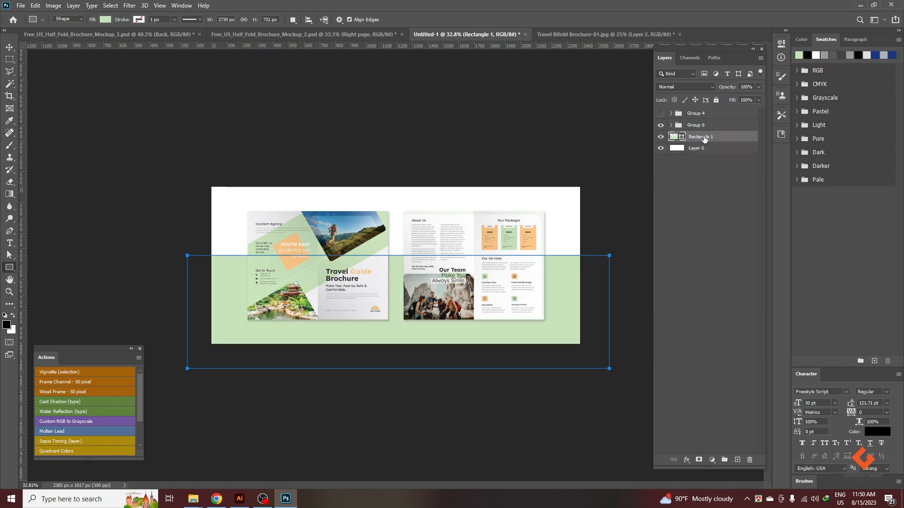
{"action": "left_click", "coordinate": [7, 48]}
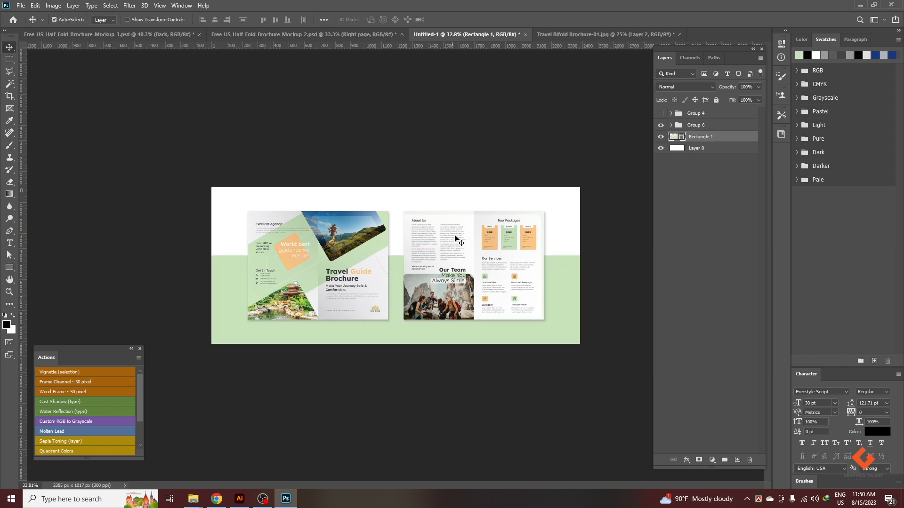
Examine the fold shading and shadows of both spreads against the two-tone background up close.
{"action": "scroll", "coordinate": [552, 256], "scroll_direction": "up", "scroll_amount": 2}
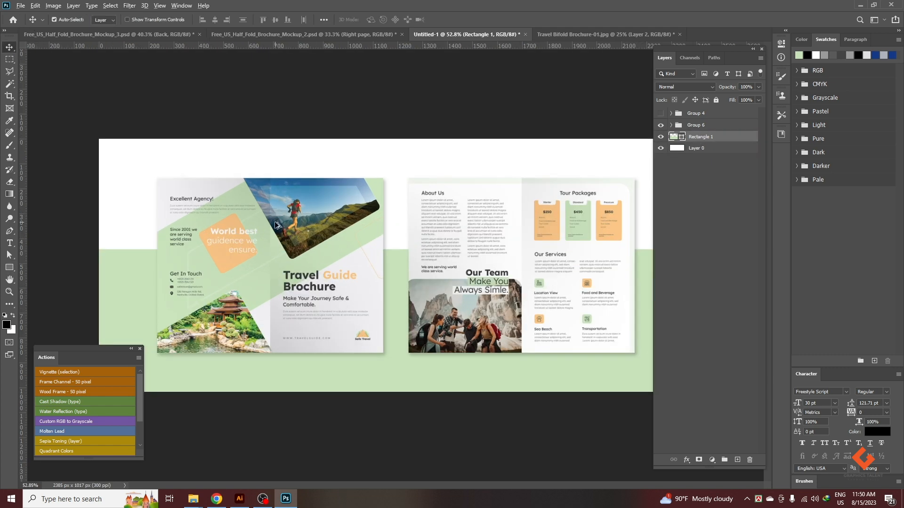
{"action": "scroll", "coordinate": [505, 260], "scroll_direction": "up", "scroll_amount": 2}
{"action": "scroll", "coordinate": [417, 212], "scroll_direction": "up", "scroll_amount": 1}
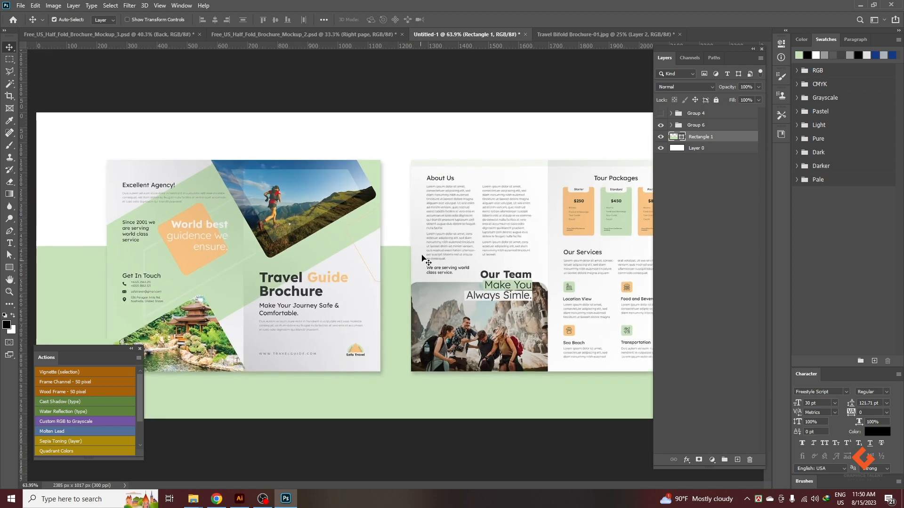
{"action": "scroll", "coordinate": [404, 208], "scroll_direction": "down", "scroll_amount": 2}
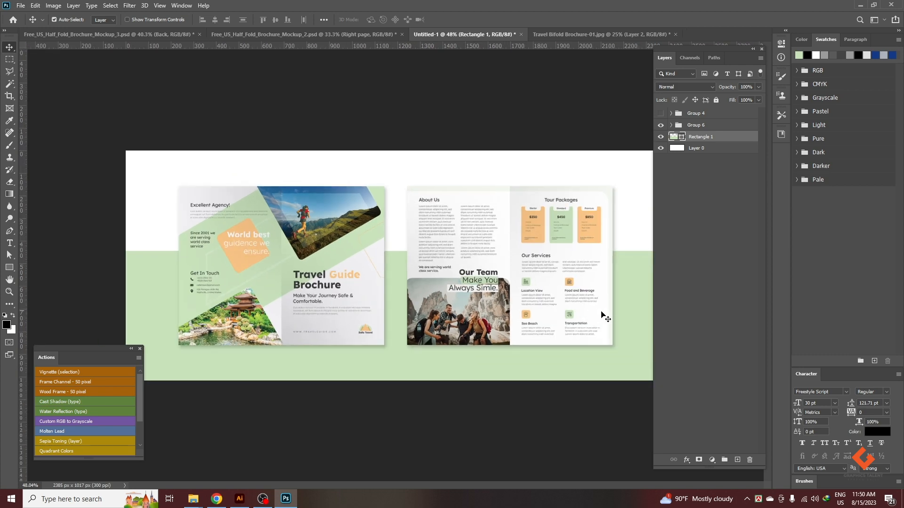
{"action": "scroll", "coordinate": [602, 313], "scroll_direction": "up", "scroll_amount": 3}
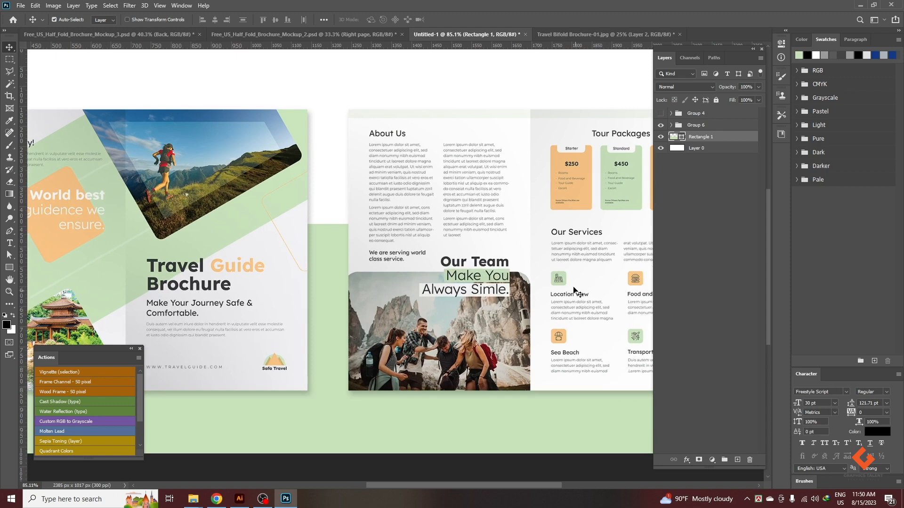
{"action": "left_click_drag", "start_coordinate": [572, 286], "coordinate": [331, 248]}
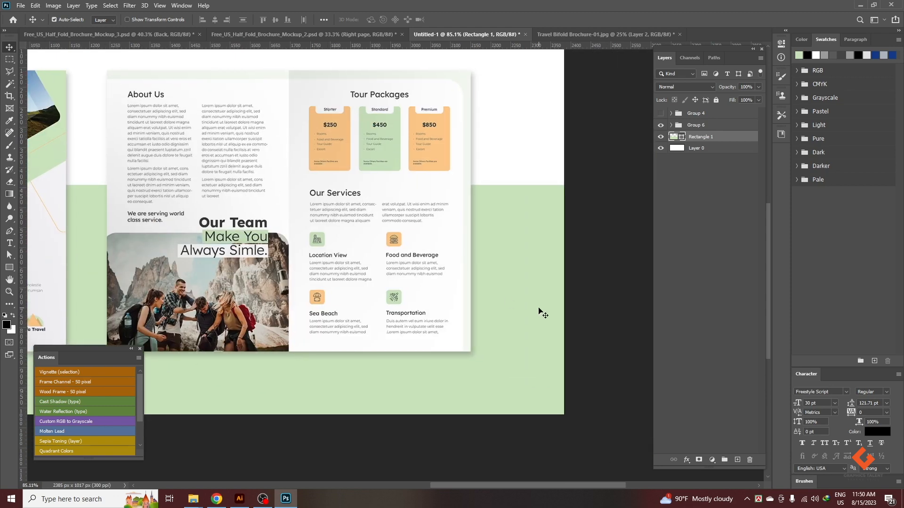
{"action": "scroll", "coordinate": [582, 322], "scroll_direction": "down", "scroll_amount": 2}
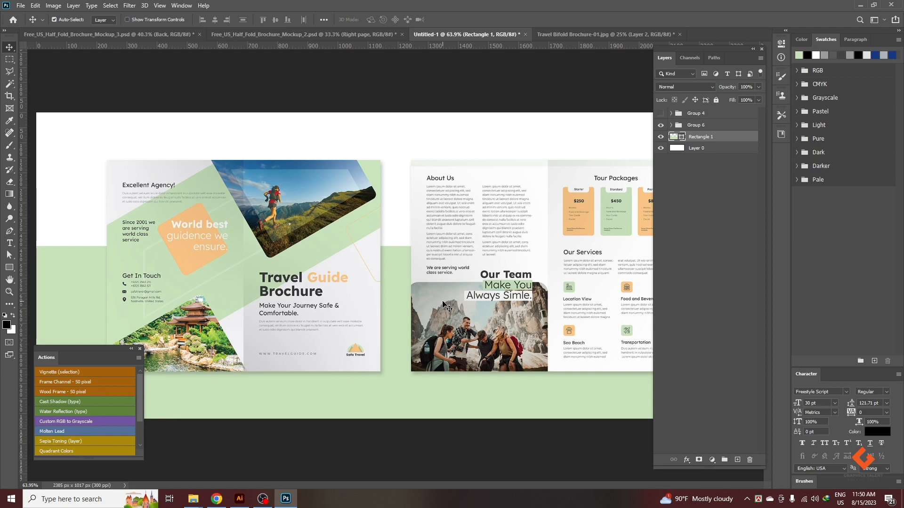
{"action": "left_click", "coordinate": [708, 161]}
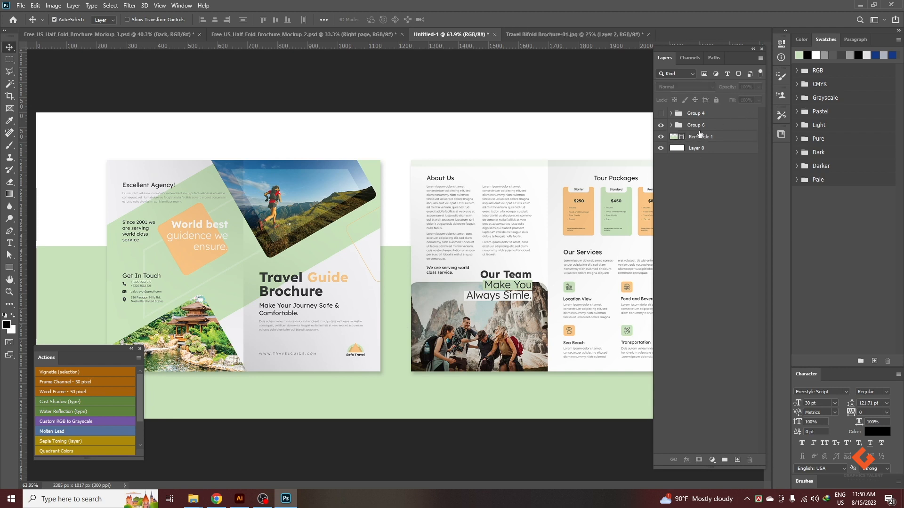
Expand Group 6 and Cover and Back, and open the contents of the Right Side smart object.
{"action": "left_click", "coordinate": [677, 126]}
{"action": "left_click", "coordinate": [671, 125]}
{"action": "left_click", "coordinate": [701, 183]}
{"action": "left_click", "coordinate": [677, 137]}
{"action": "left_click", "coordinate": [697, 160]}
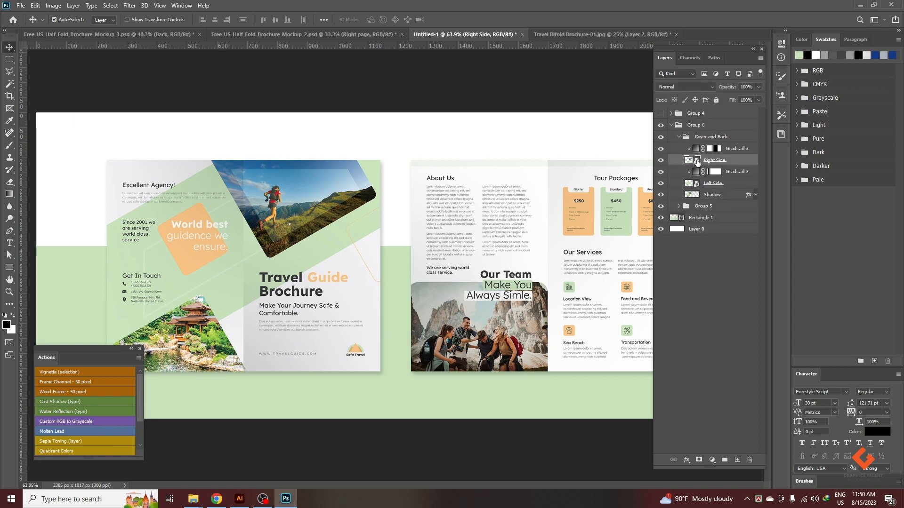
{"action": "double_click", "coordinate": [696, 161]}
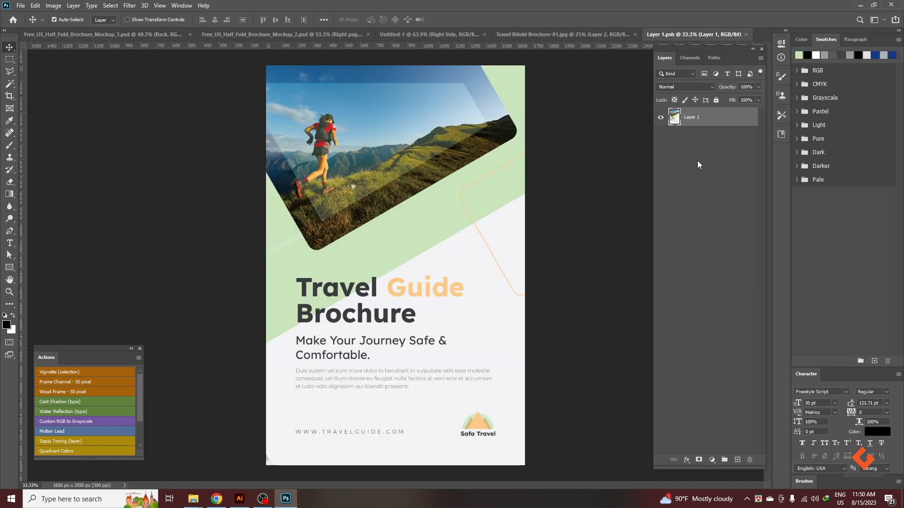
Copy the About Us page artwork on Layer 2 of Travel Bifold Brochure-01.jpg and close that document.
{"action": "left_click", "coordinate": [524, 33]}
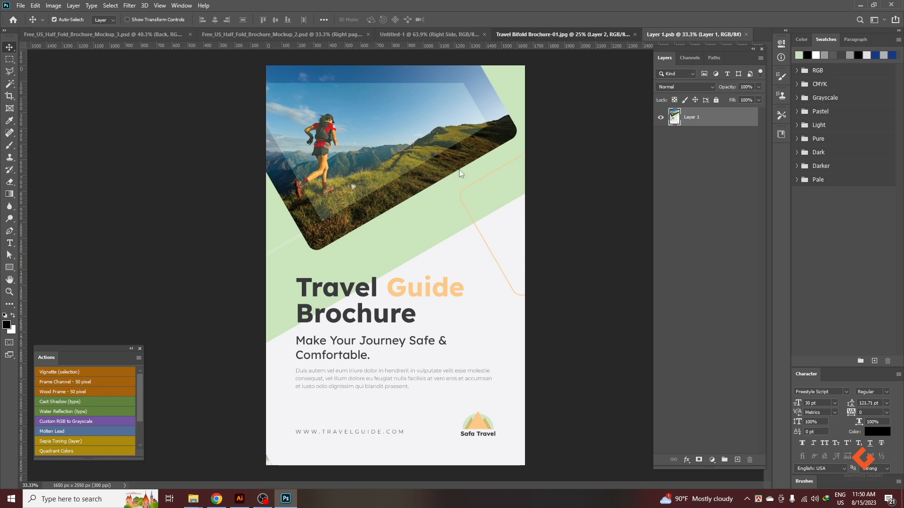
{"action": "left_click", "coordinate": [638, 35]}
{"action": "left_click", "coordinate": [480, 187]}
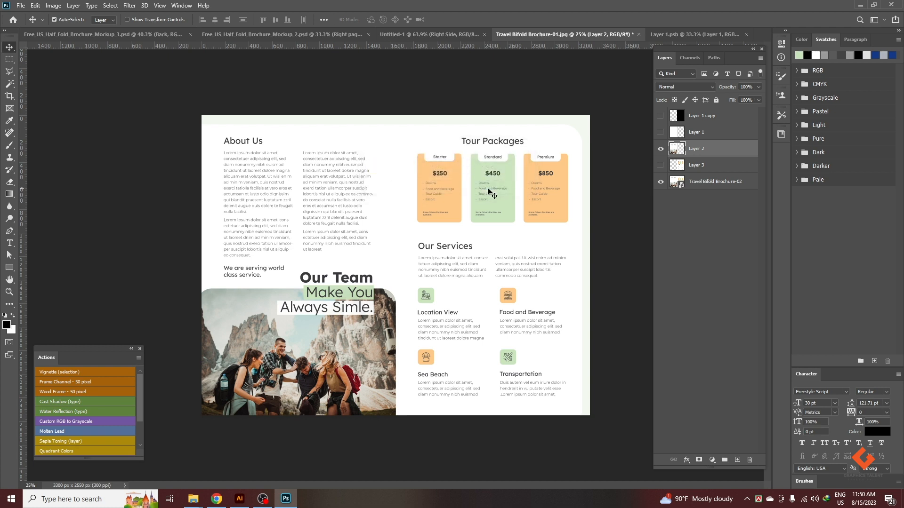
{"action": "key", "text": "ctrl"}
{"action": "left_click", "coordinate": [638, 35]}
{"action": "left_click", "coordinate": [449, 188]}
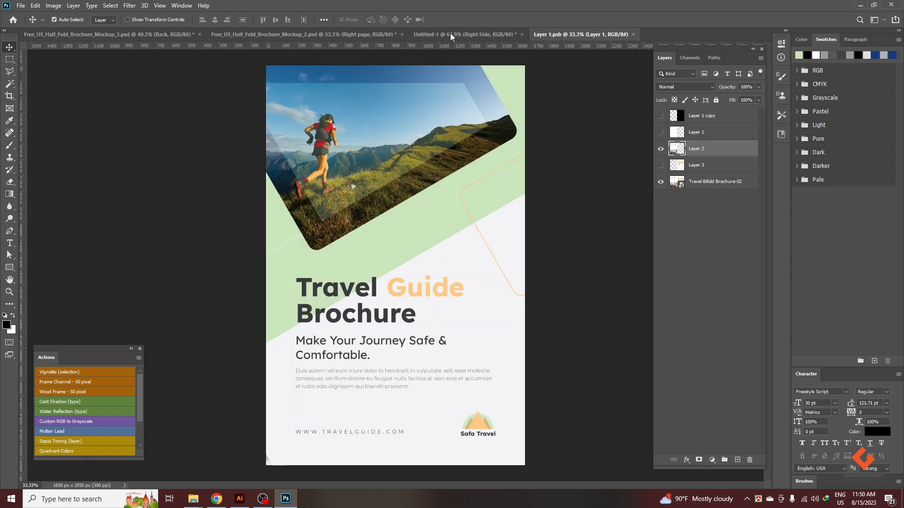
Paste the About Us page into Layer 1.psb, save the smart object, and return to the Untitled-1 mockup.
{"action": "left_click", "coordinate": [464, 33]}
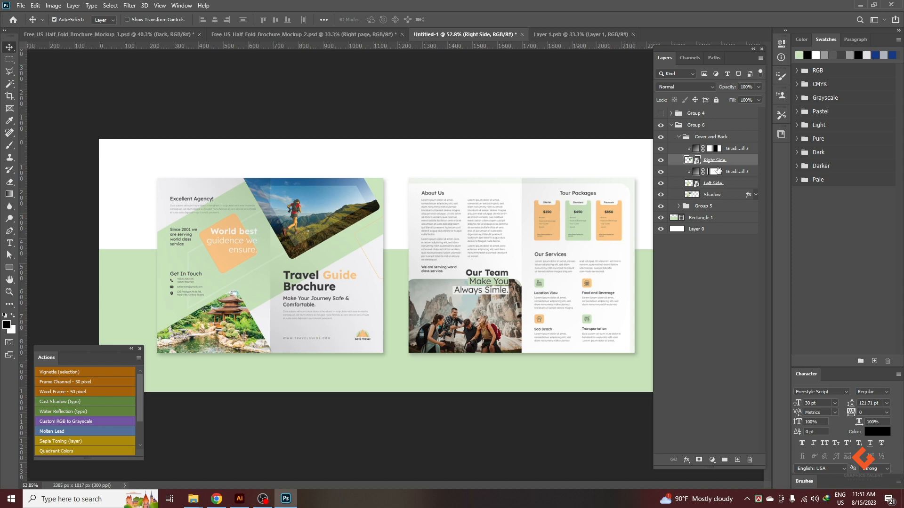
{"action": "left_click", "coordinate": [597, 38]}
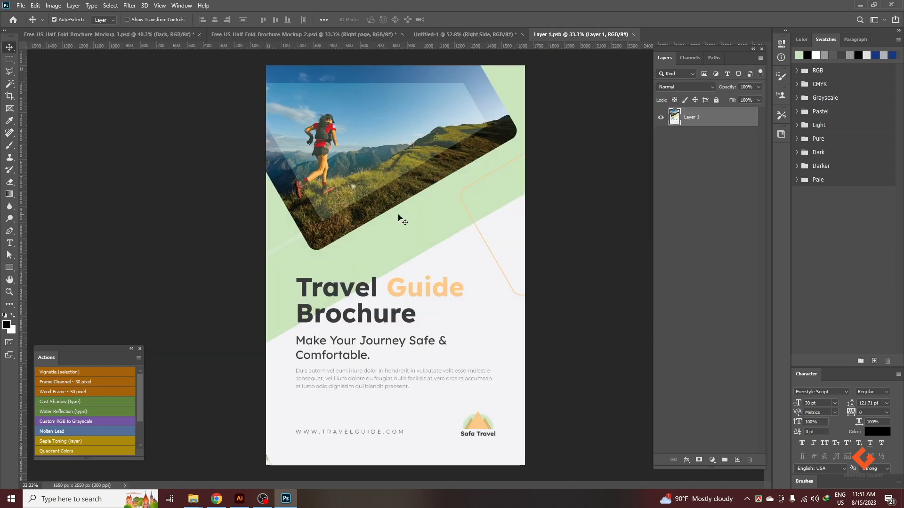
{"action": "key", "text": "ctrl+v"}
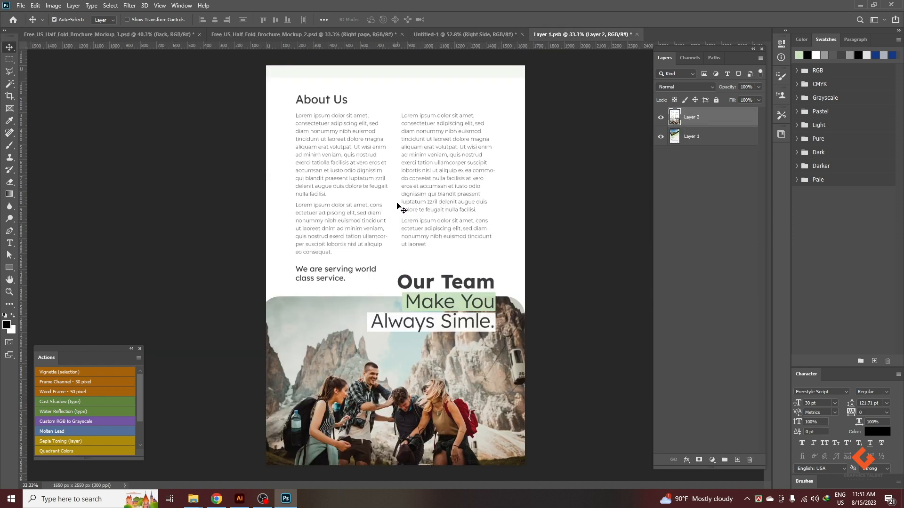
{"action": "key", "text": "ctrl+a"}
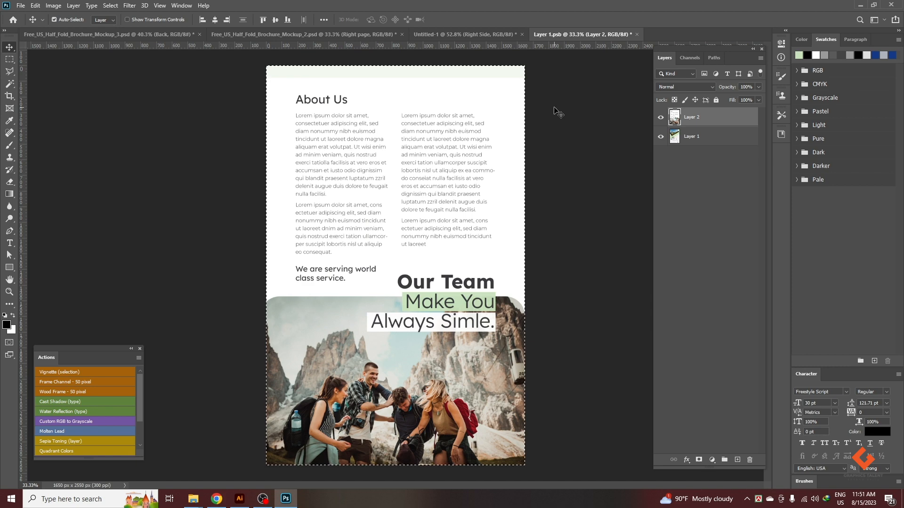
{"action": "key", "text": "ctrl+d"}
{"action": "key", "text": "ctrl+s"}
{"action": "left_click", "coordinate": [494, 35]}
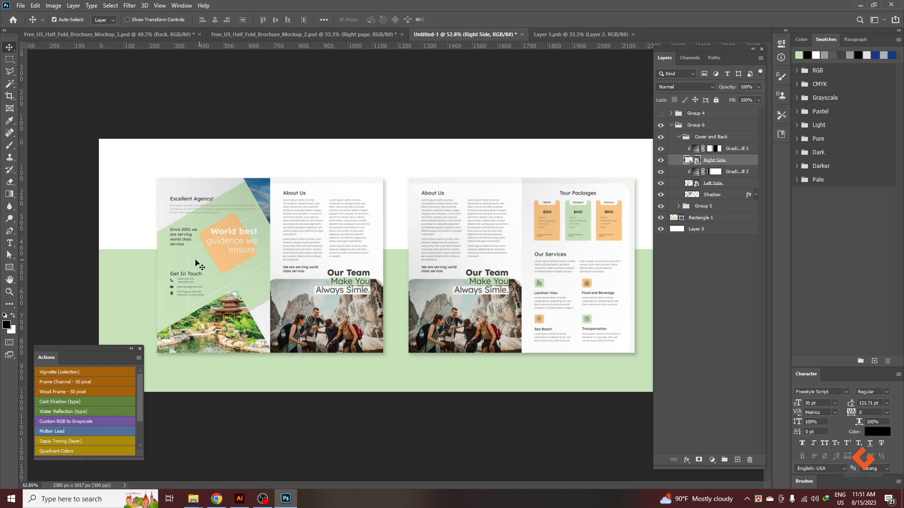
Duplicate Rectangle 1 and fill the copy with the orange sampled from the Starter package card.
{"action": "scroll", "coordinate": [392, 265], "scroll_direction": "down", "scroll_amount": 2}
{"action": "left_click", "coordinate": [709, 222]}
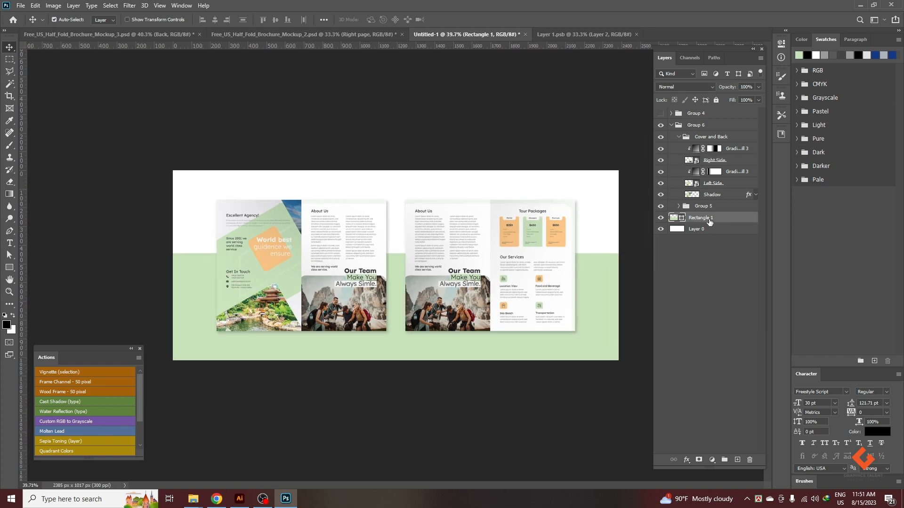
{"action": "key", "text": "ctrl+j"}
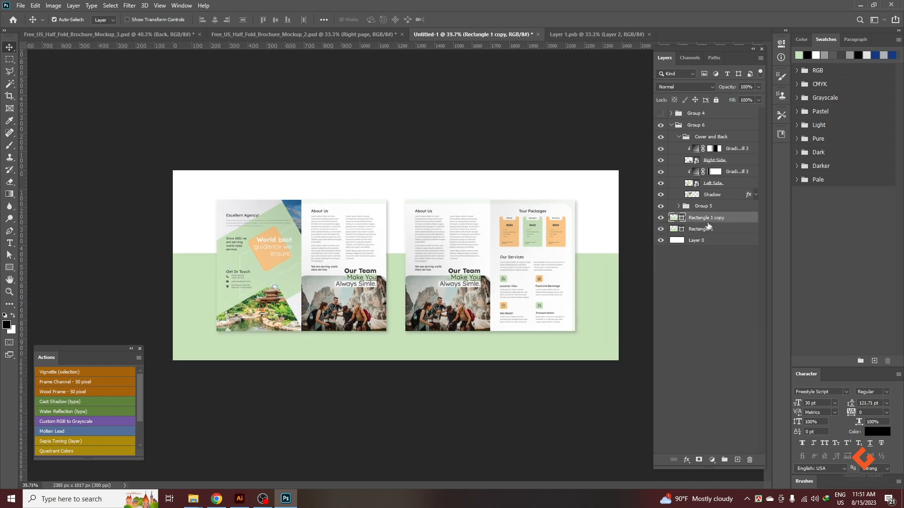
{"action": "key", "text": "i"}
{"action": "left_click", "coordinate": [515, 224]}
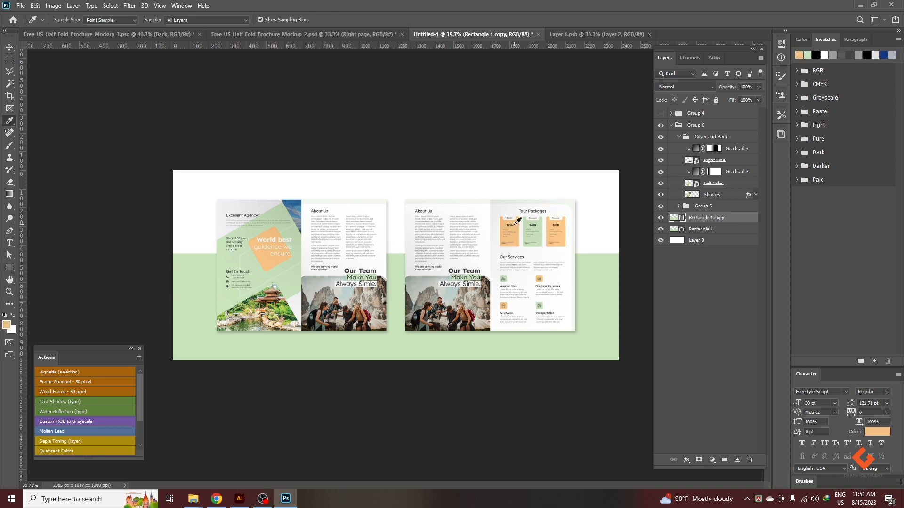
{"action": "key", "text": "alt+BackSpace"}
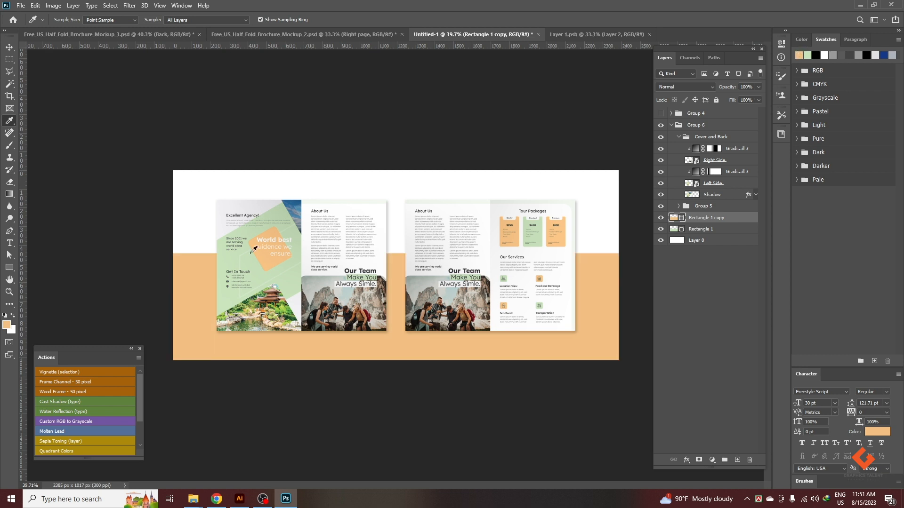
Move Rectangle 1 copy below Rectangle 1 and nudge it upward to form a thin orange stripe above the green area.
{"action": "left_click", "coordinate": [9, 47]}
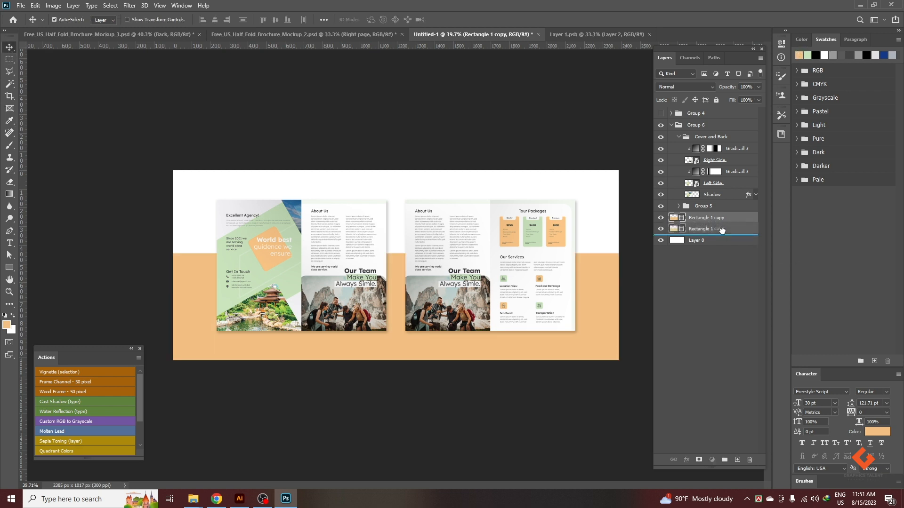
{"action": "left_click_drag", "start_coordinate": [722, 236], "coordinate": [725, 239]}
{"action": "key", "text": "shift+Up"}
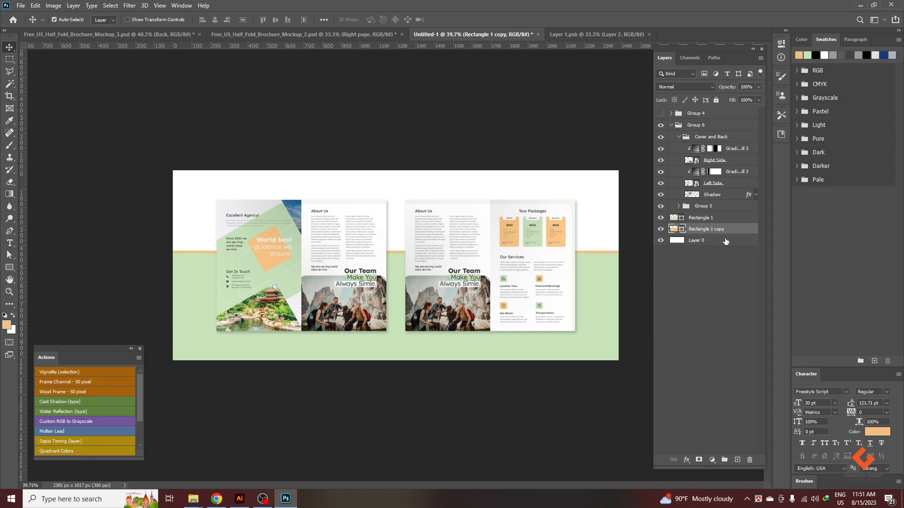
{"action": "left_click", "coordinate": [462, 408]}
{"action": "scroll", "coordinate": [464, 408], "scroll_direction": "down", "scroll_amount": 1}
{"action": "scroll", "coordinate": [608, 384], "scroll_direction": "up", "scroll_amount": 1}
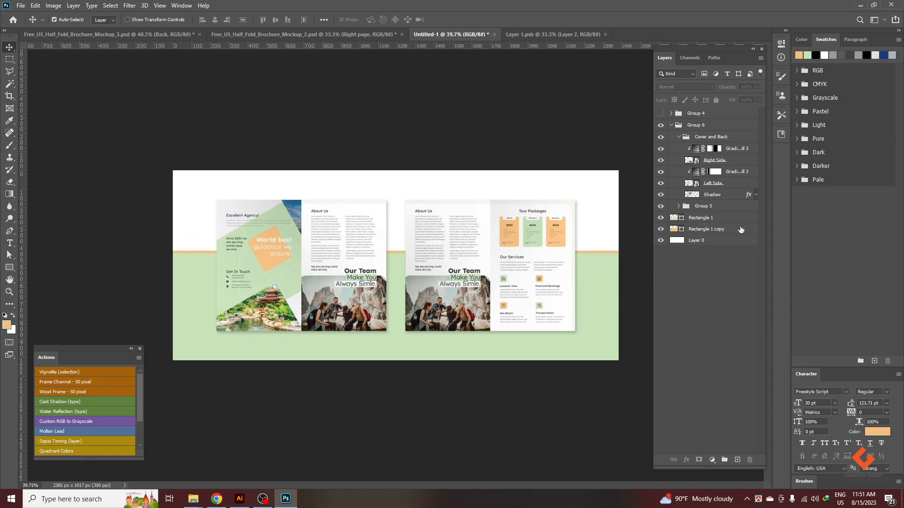
{"action": "scroll", "coordinate": [495, 256], "scroll_direction": "down", "scroll_amount": 1}
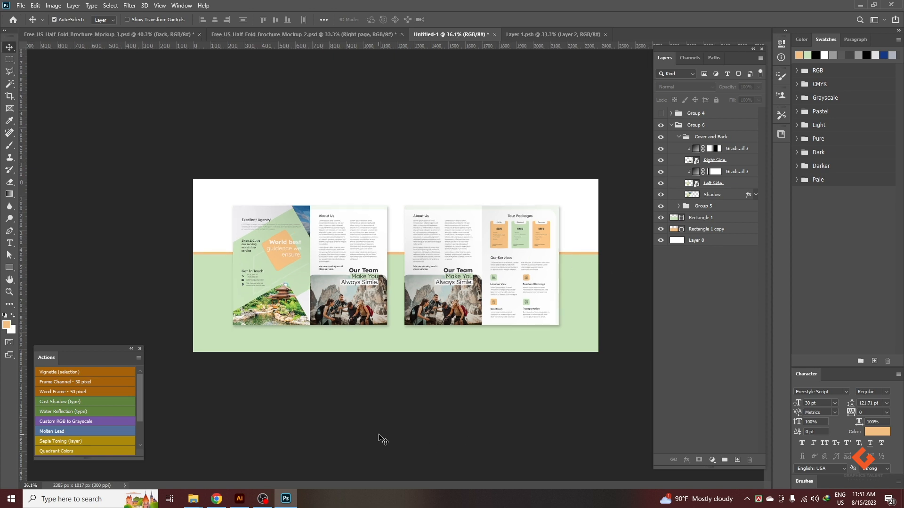